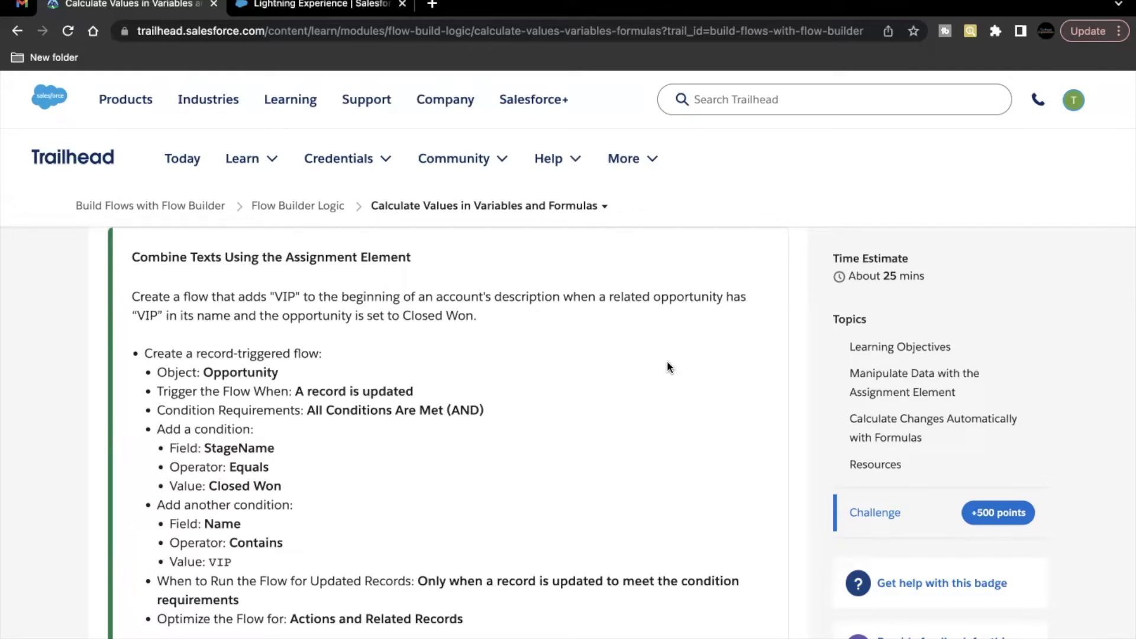
Read the Trailhead challenge requirements and open the Flows page in the playground's Setup.
scroll(667, 365, down, 7)
scroll(668, 366, down, 4)
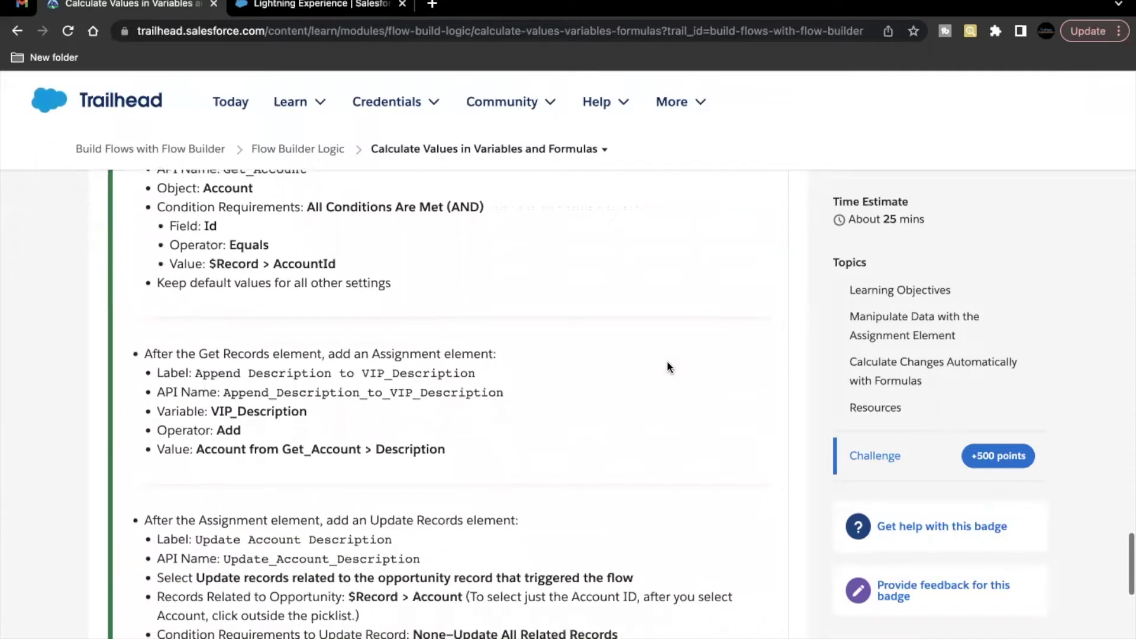
scroll(666, 361, up, 12)
scroll(667, 362, down, 2)
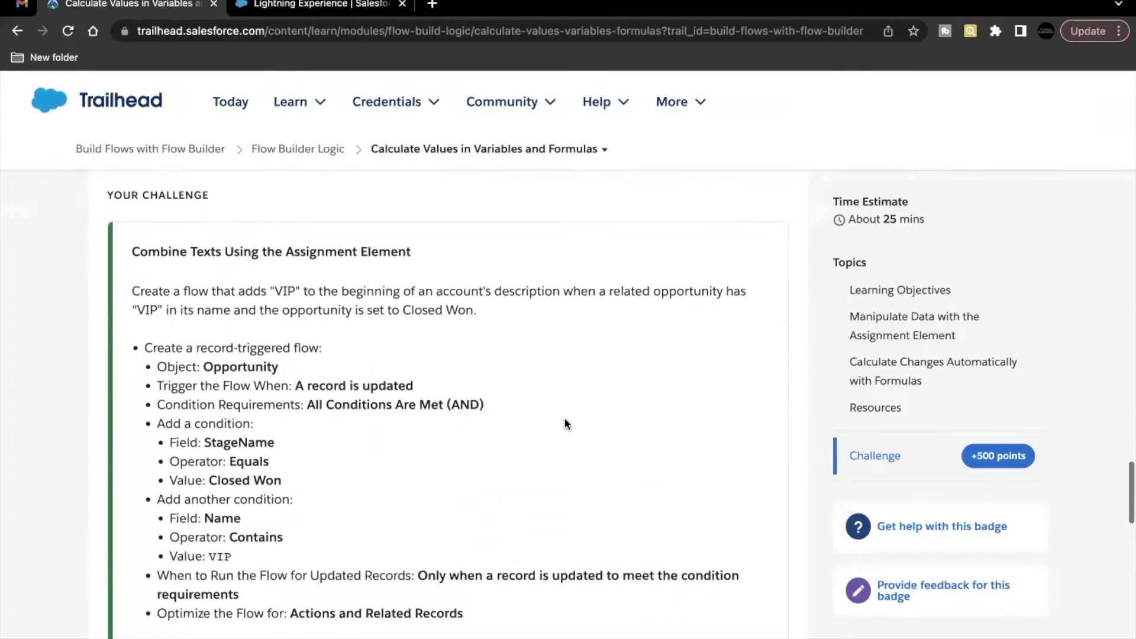
click(287, 10)
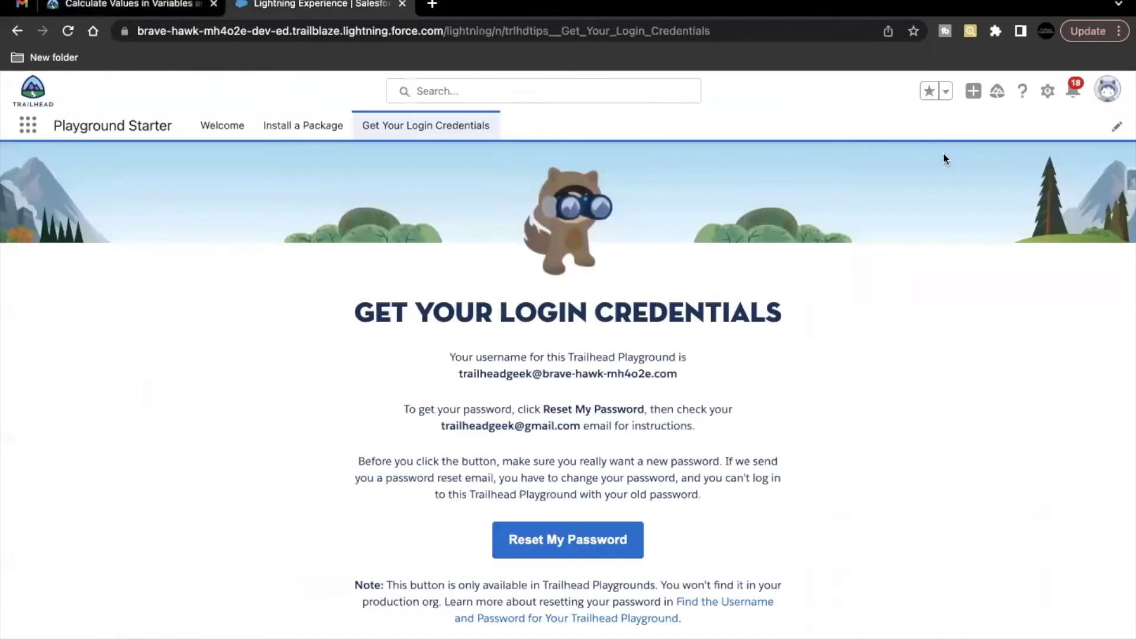
click(1048, 91)
click(1008, 129)
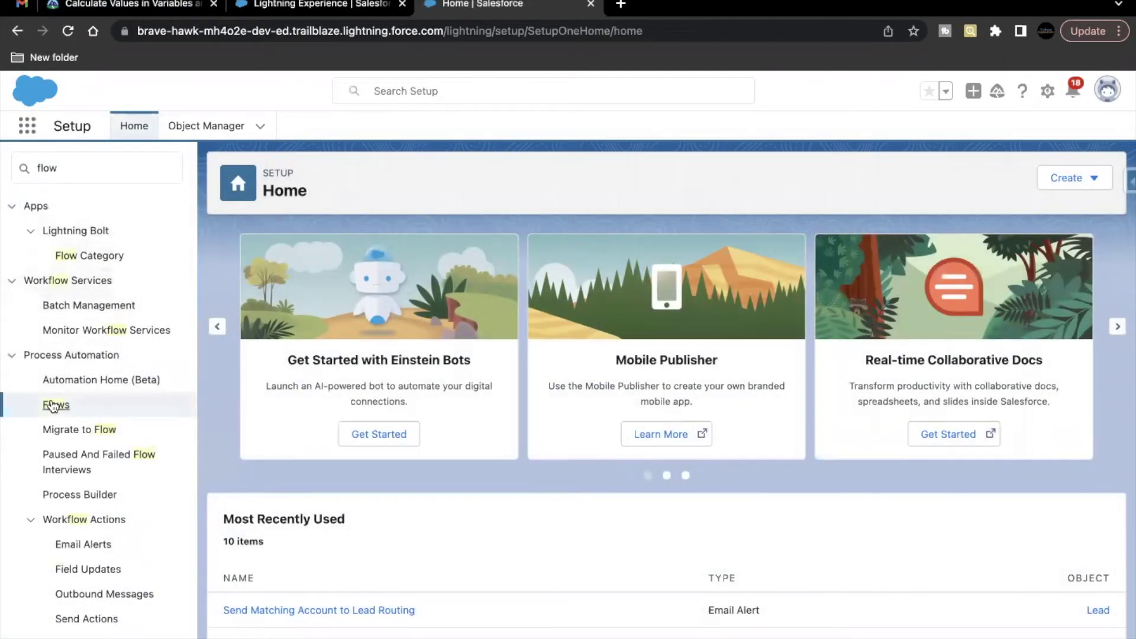
click(53, 405)
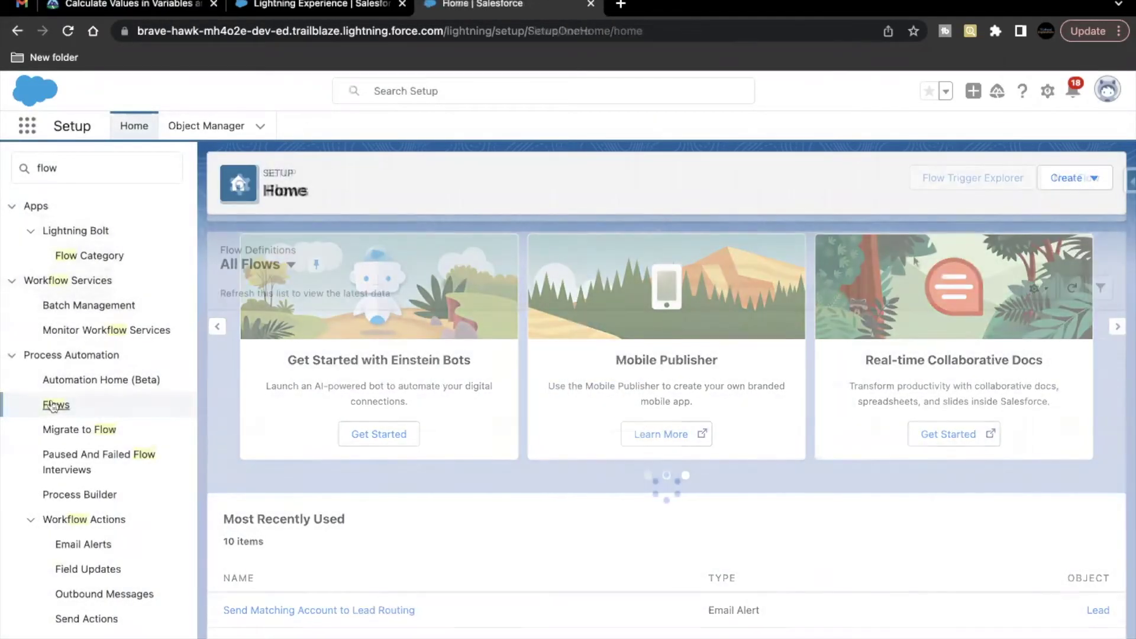
Create a new flow of the Record-Triggered Flow type.
click(1071, 177)
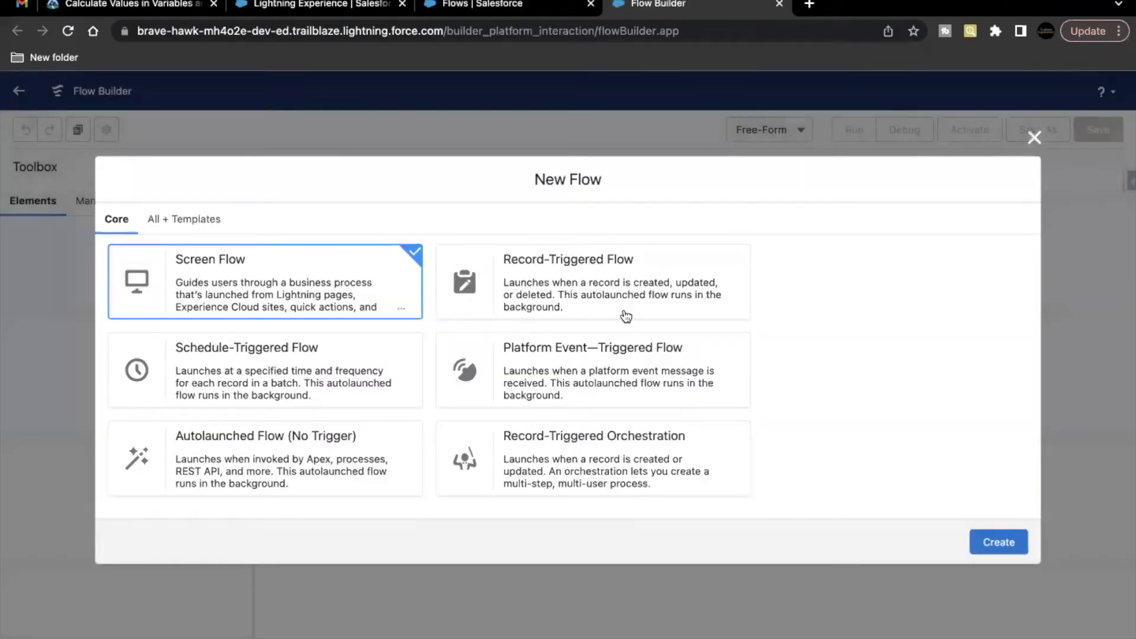
click(533, 263)
click(978, 536)
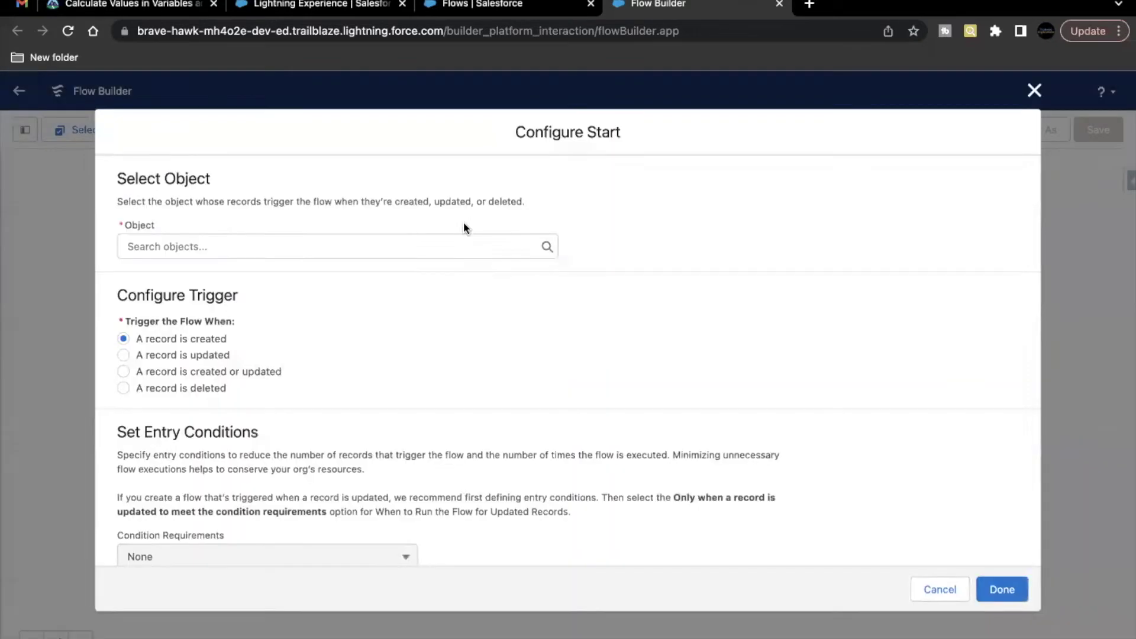
Set the flow's triggering object to Opportunity and trigger it when a record is updated.
click(409, 248)
text(Opp)
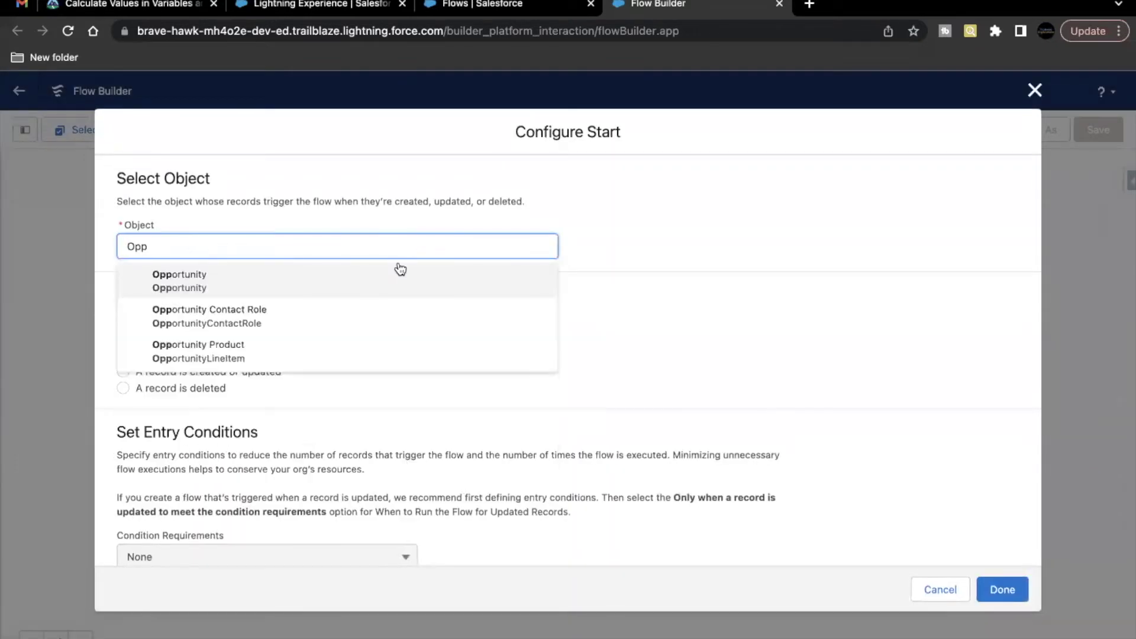
click(399, 268)
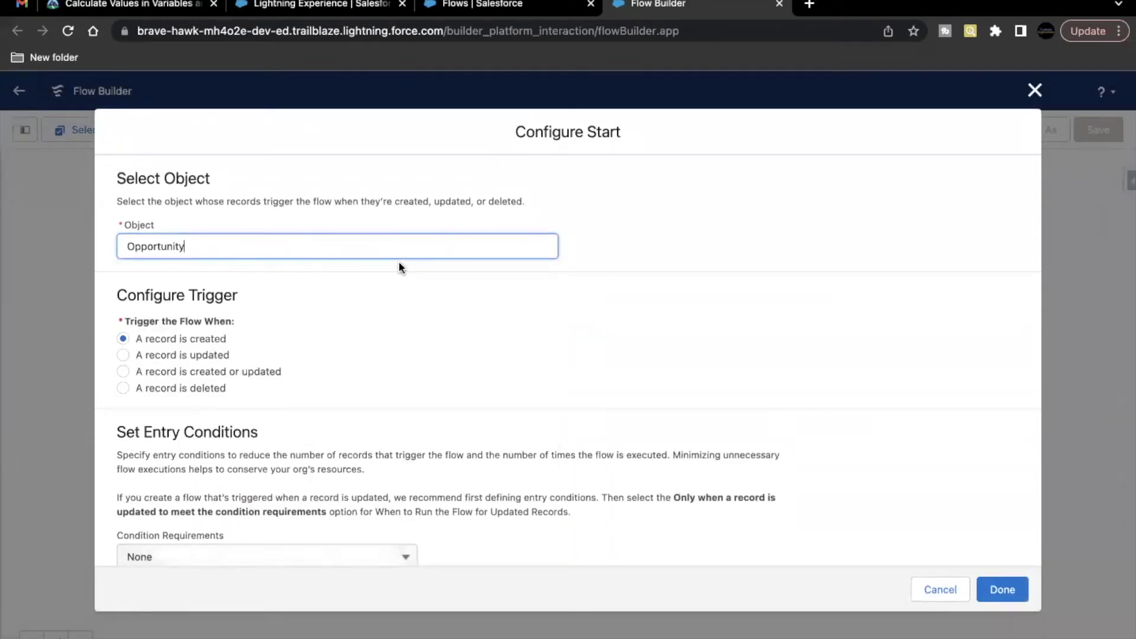
click(150, 355)
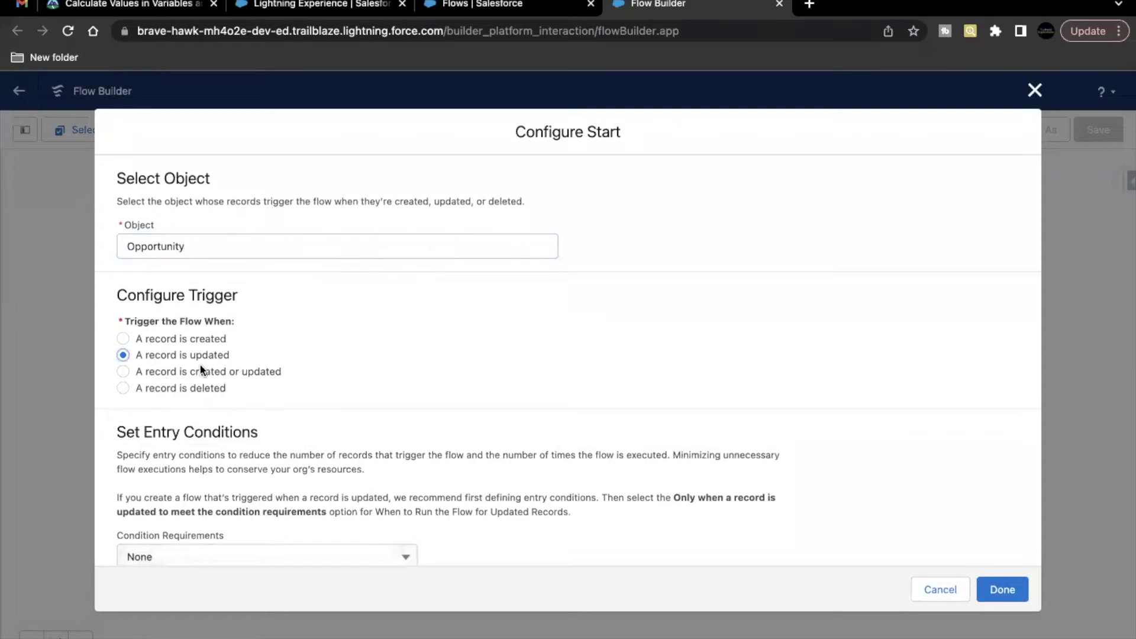
Set the condition requirements to All Conditions Are Met (AND) and define the first condition as StageName Equals Closed Won.
scroll(200, 363, down, 5)
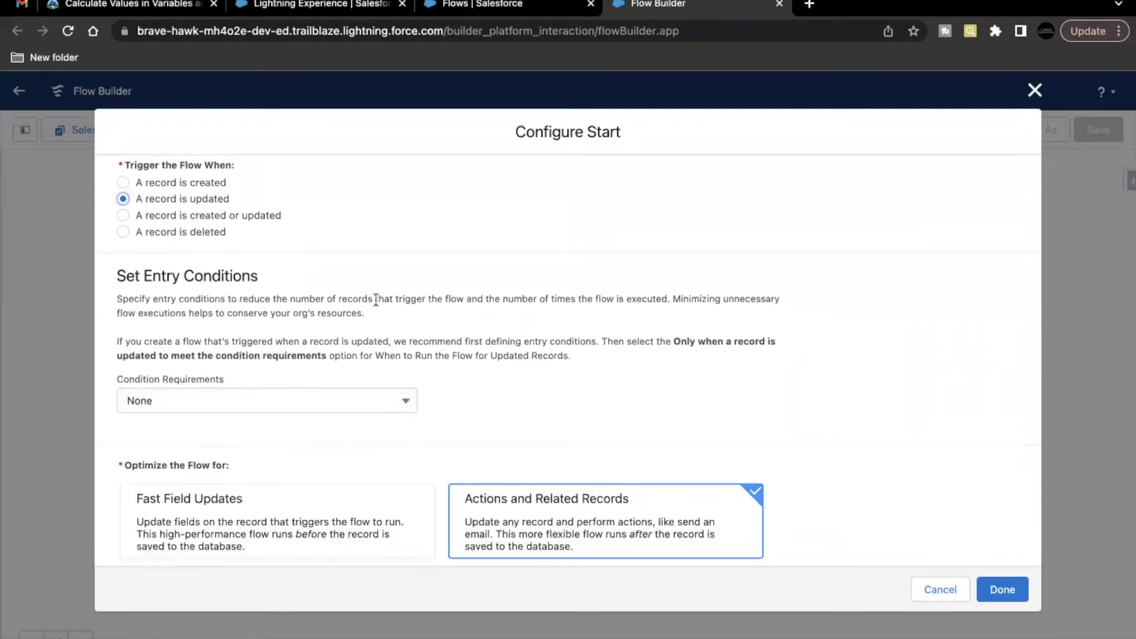
click(283, 402)
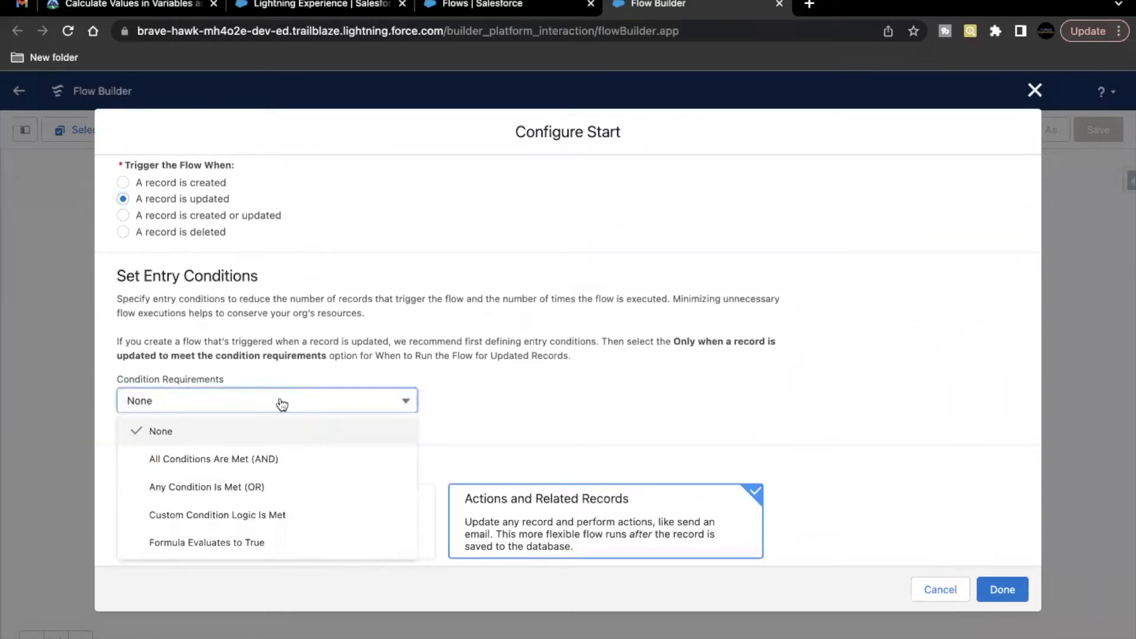
click(252, 458)
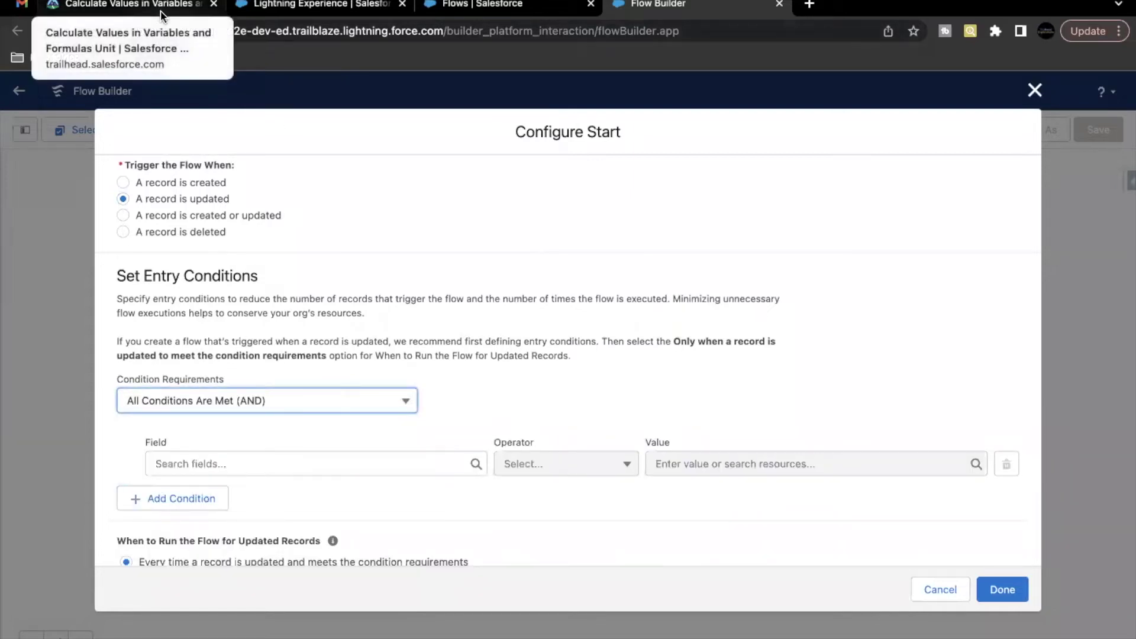
click(234, 463)
text(Stag)
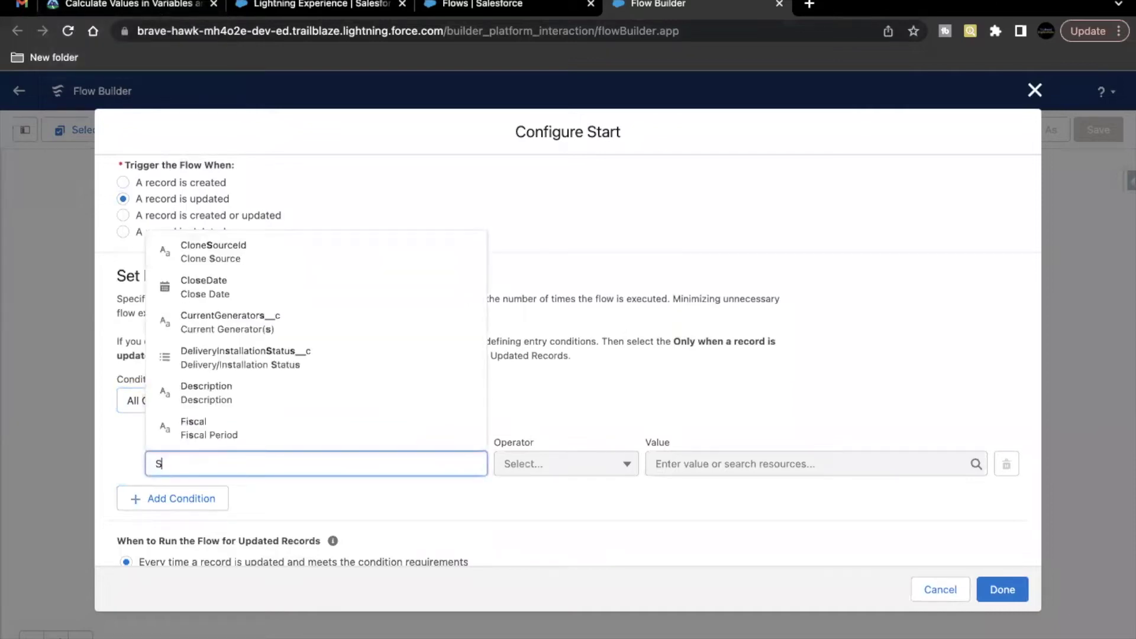
click(244, 443)
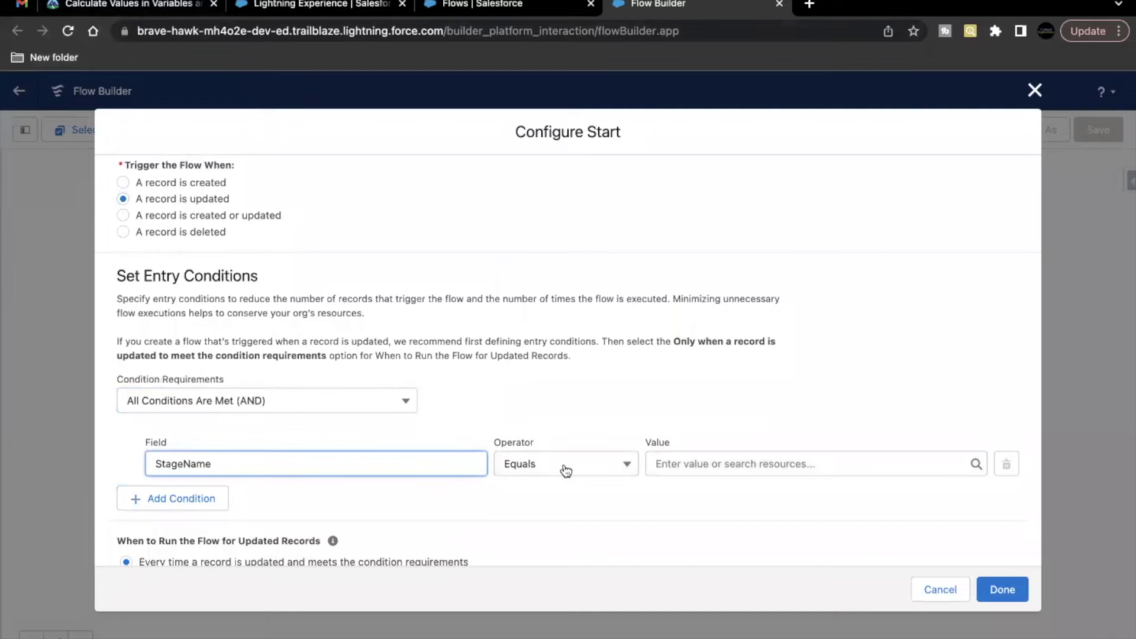
click(756, 468)
text(clo)
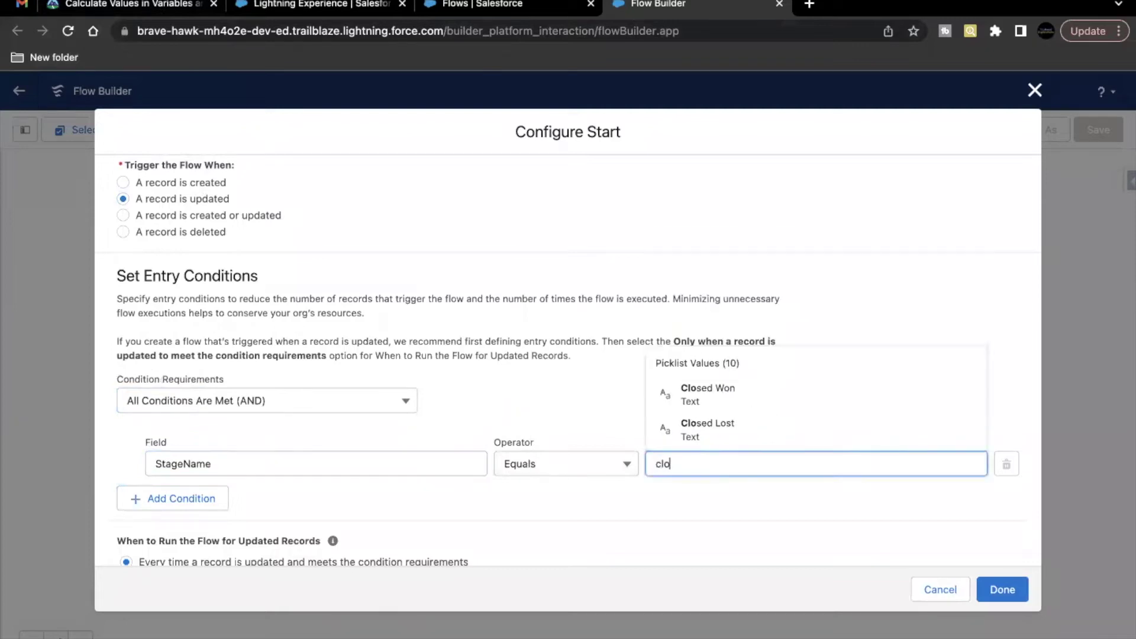
click(779, 396)
Add a second entry condition requiring the Name field to contain VIP.
click(126, 507)
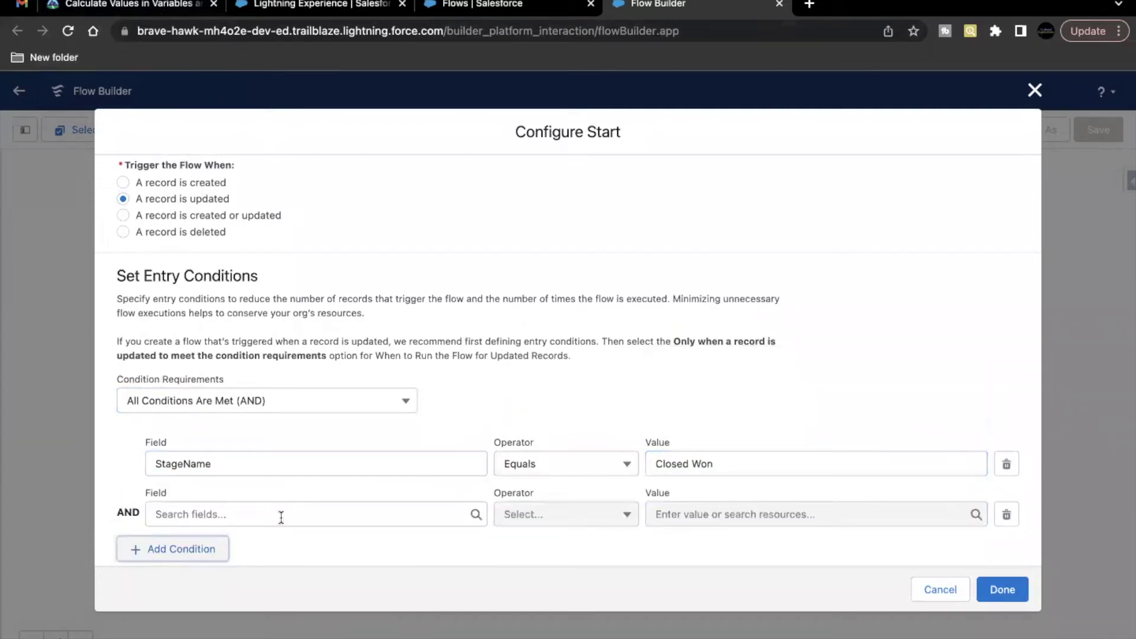
click(279, 516)
text(Name)
click(303, 457)
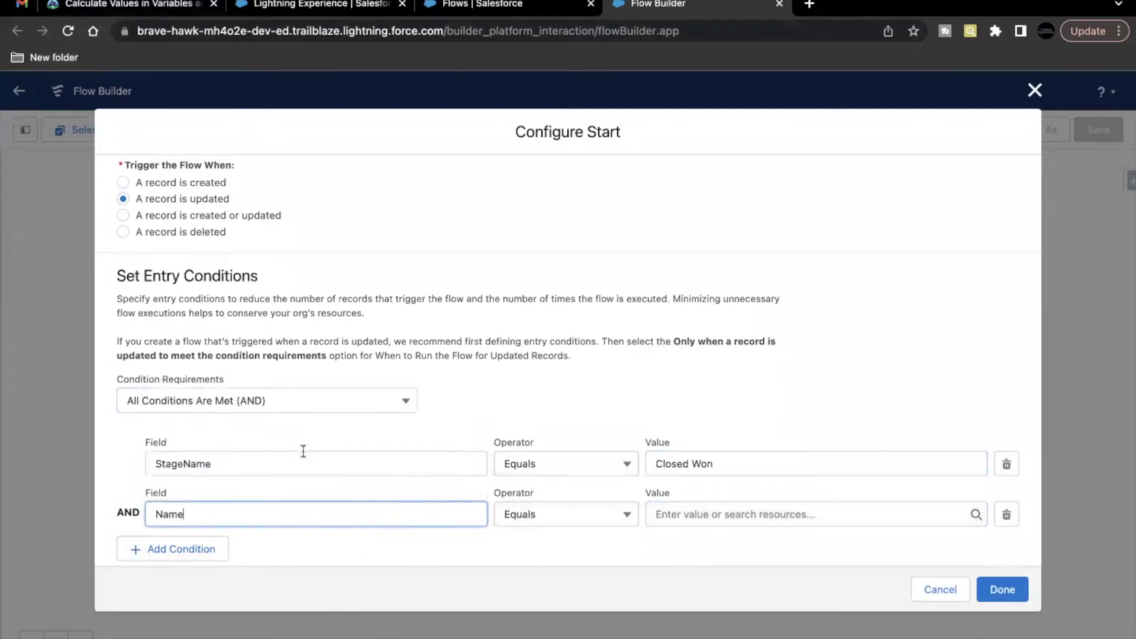
click(624, 513)
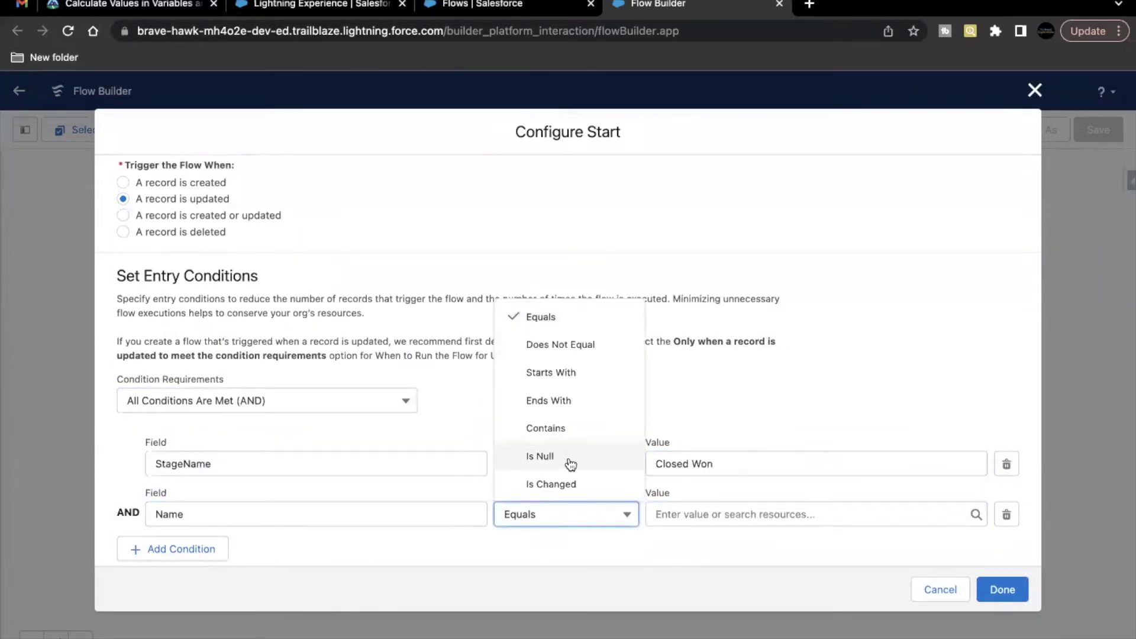
click(573, 429)
click(668, 514)
text(VIP)
click(699, 413)
Run the flow only when a record is updated to meet the condition requirements, and finish the start configuration.
scroll(655, 424, down, 3)
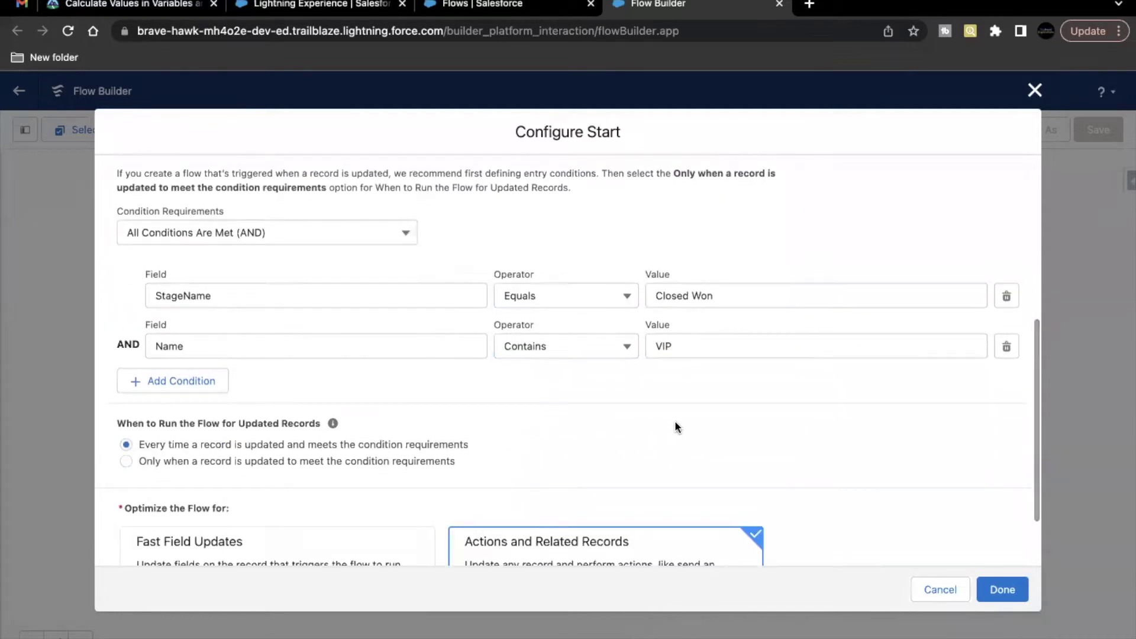
scroll(675, 423, down, 1)
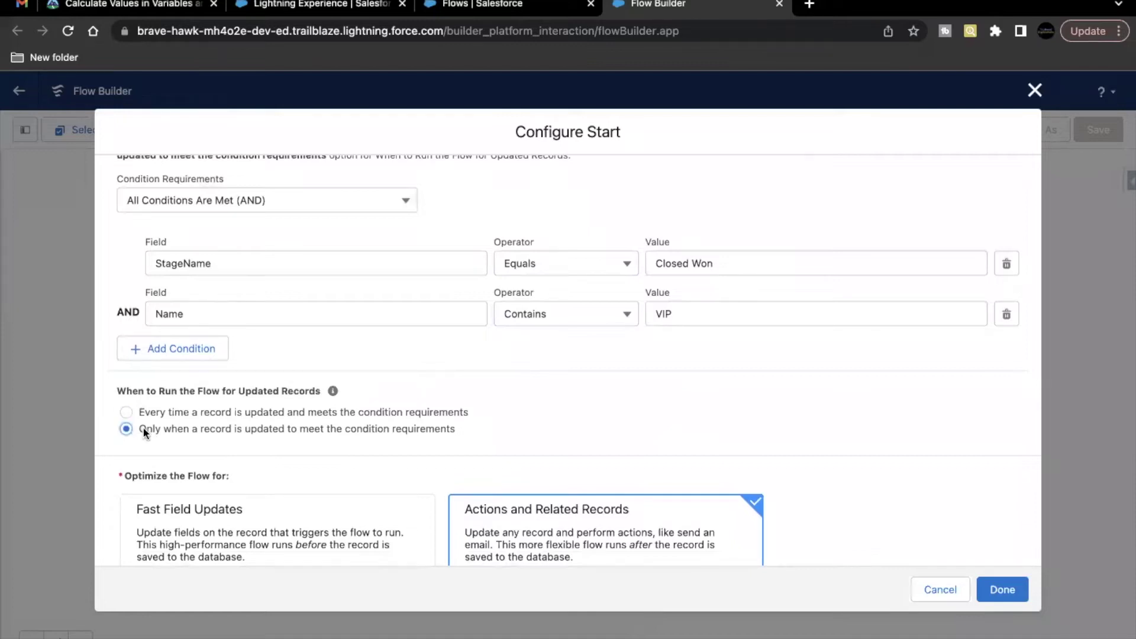
drag(138, 406, 225, 420)
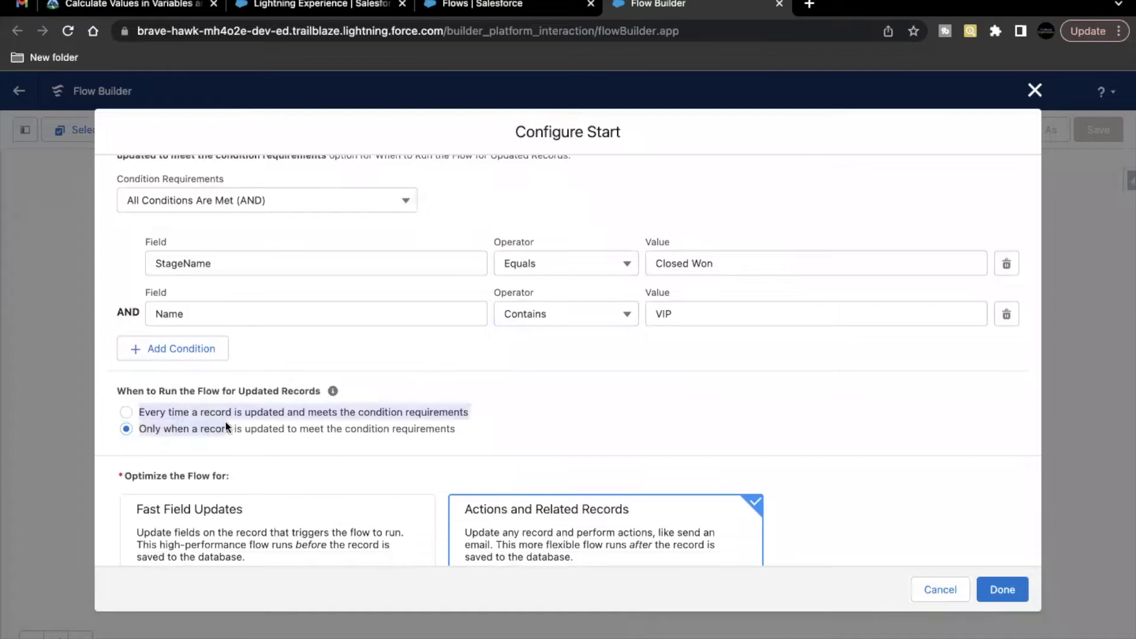
click(225, 420)
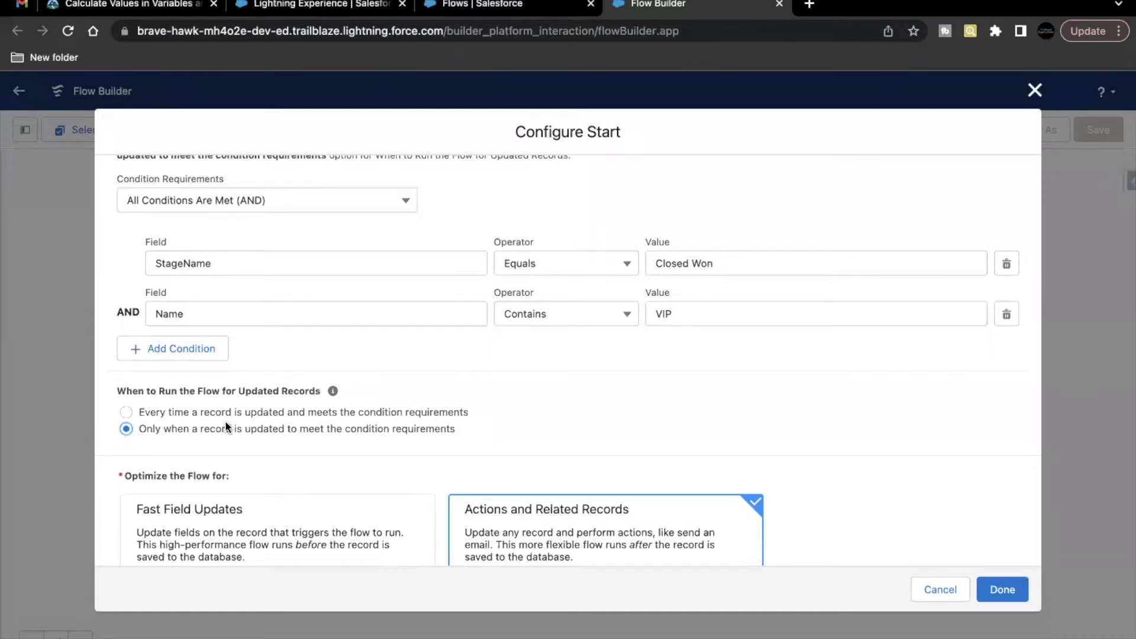
scroll(225, 427, down, 1)
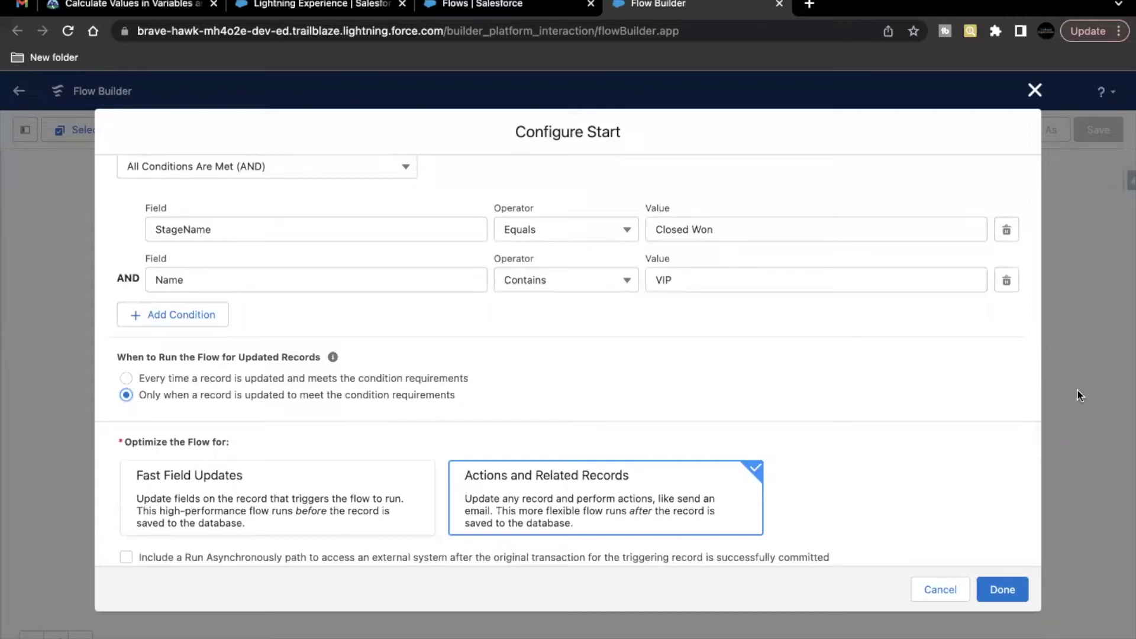
click(1003, 589)
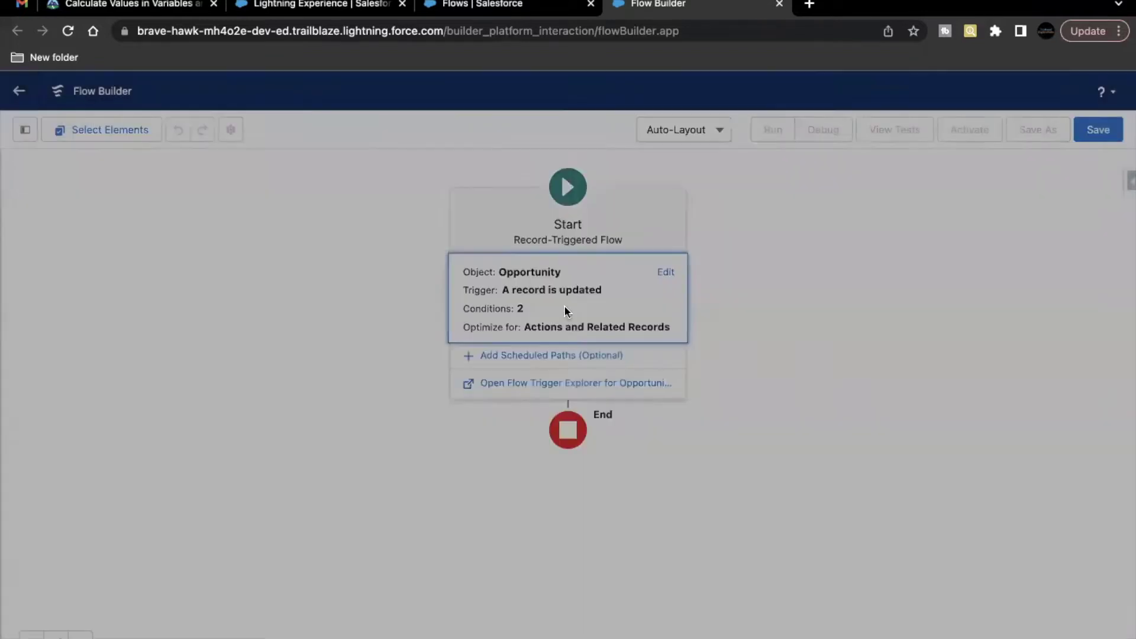
click(568, 406)
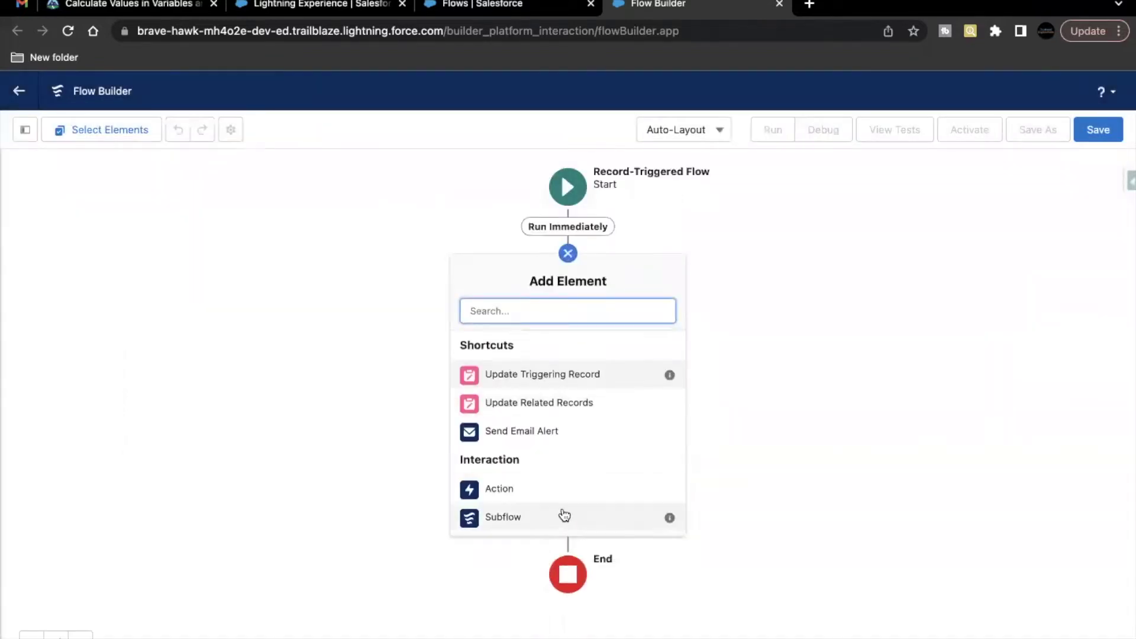
scroll(564, 515, down, 5)
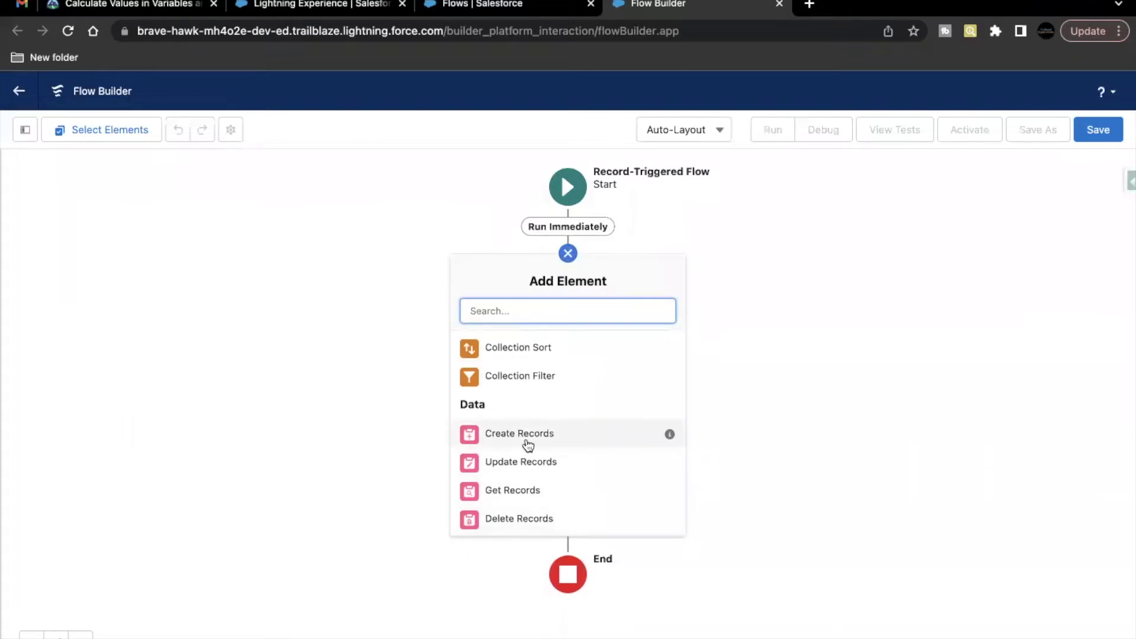
click(715, 263)
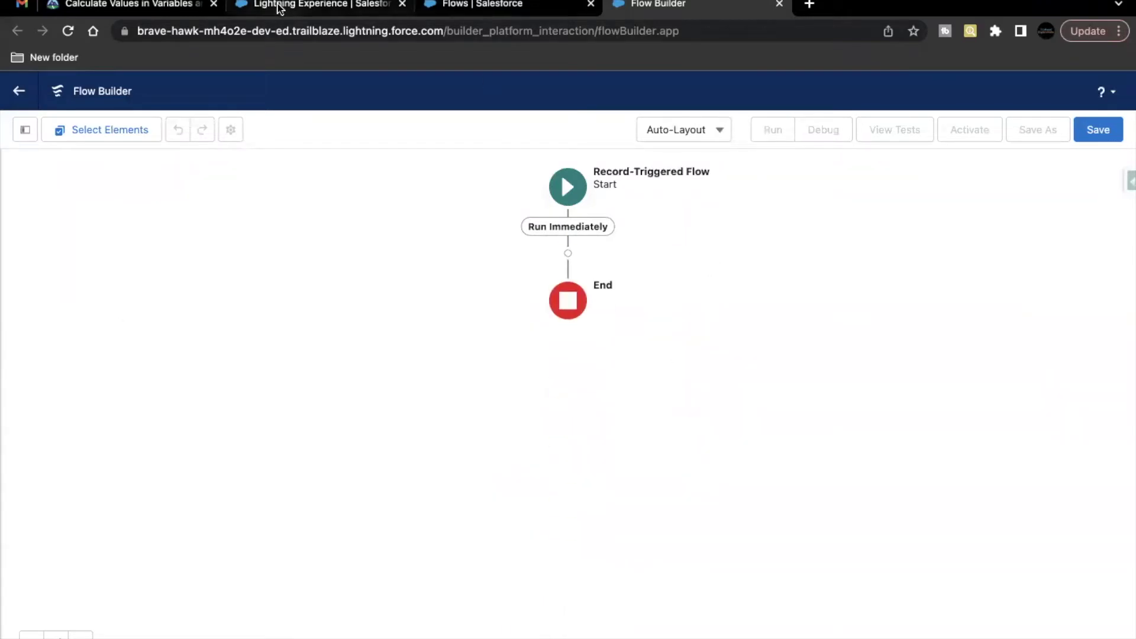
Open the Burlington Textiles Weaving Plant Generator VIP opportunity from the playground's Opportunities list.
click(247, 6)
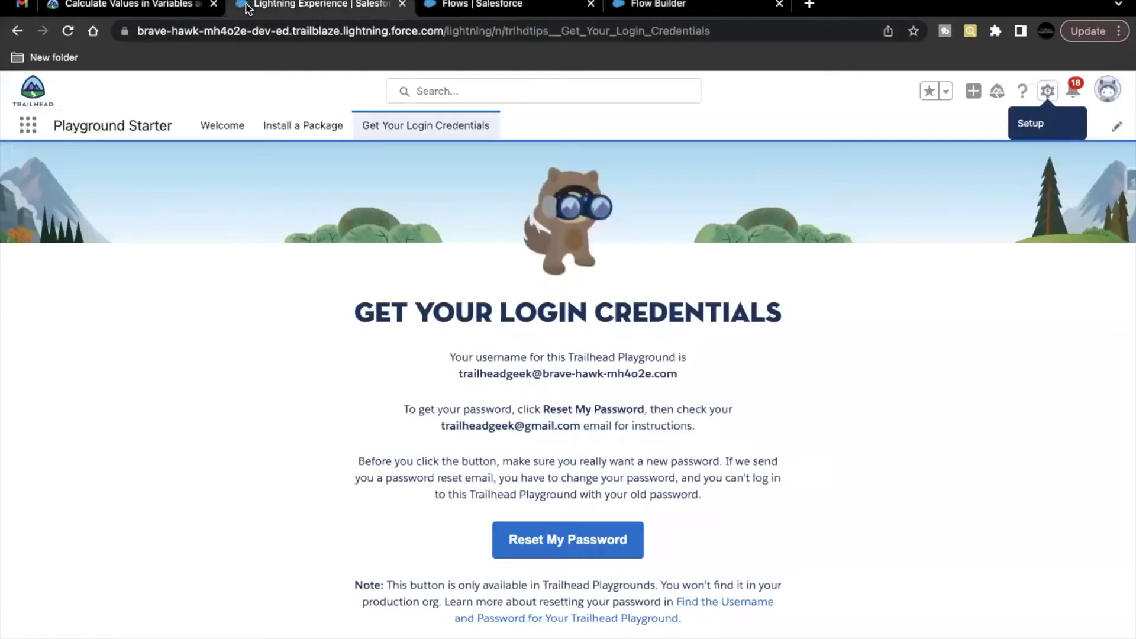
click(28, 125)
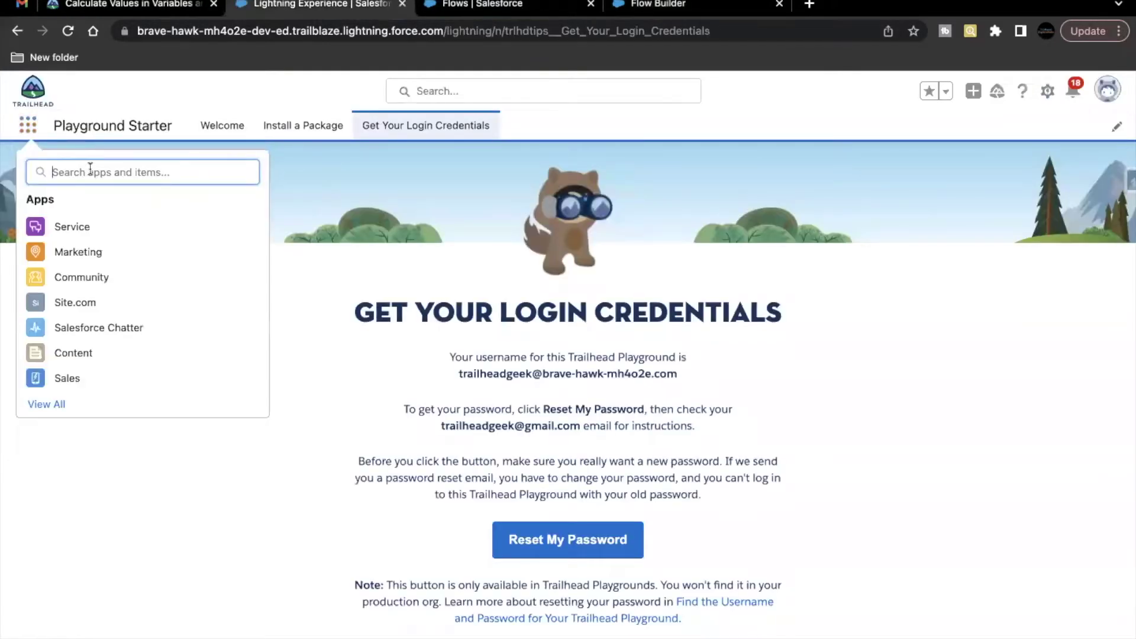
text(Oppo)
click(54, 265)
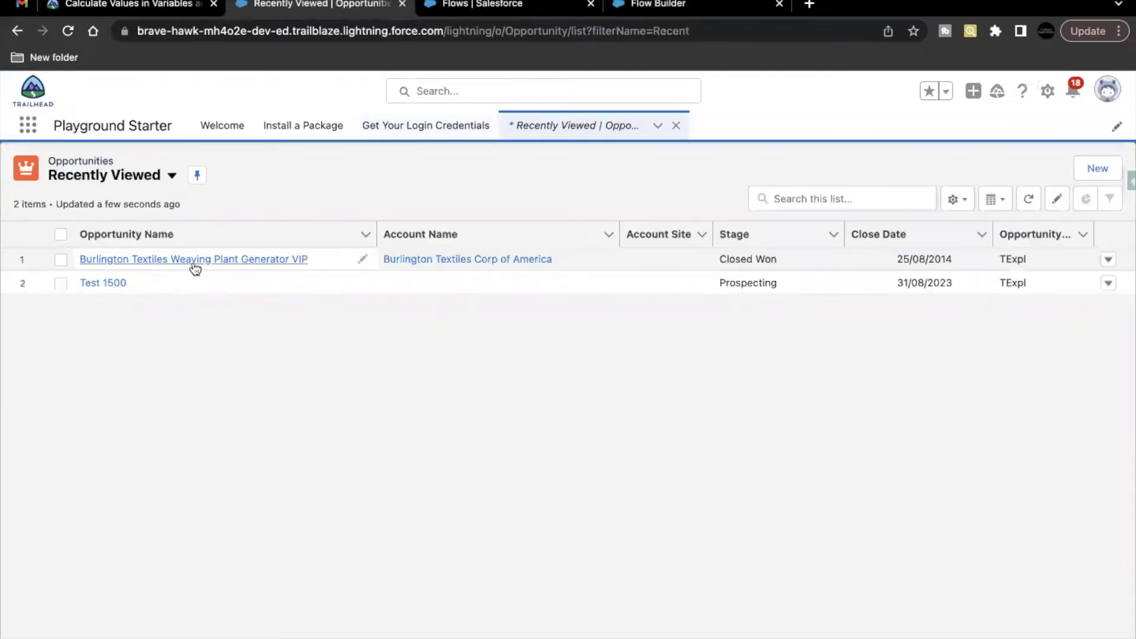
click(190, 261)
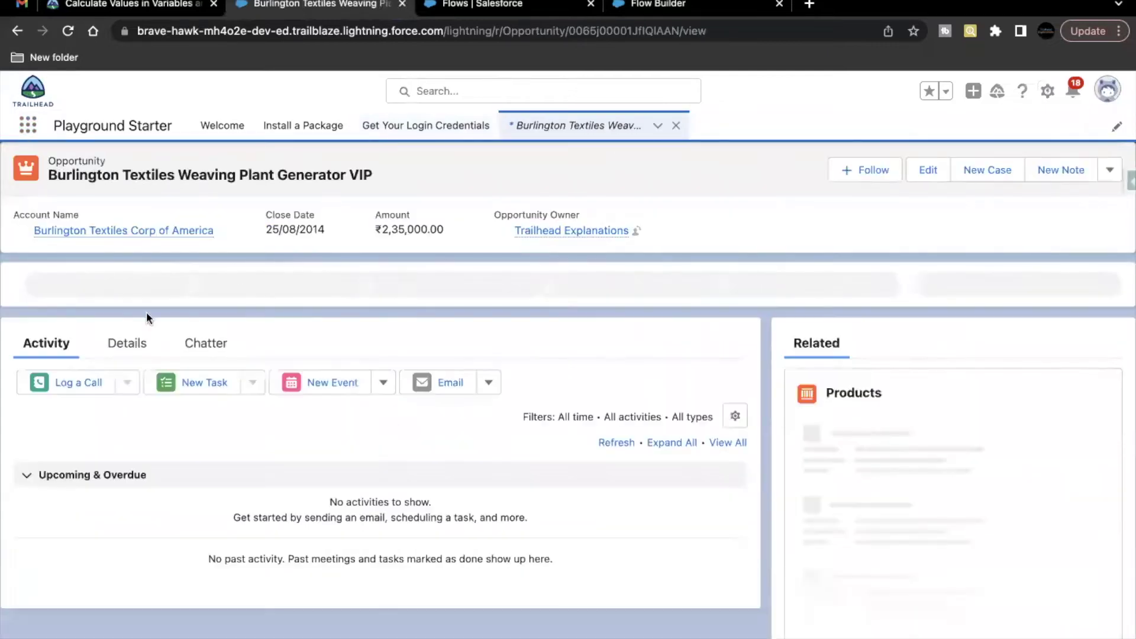
Examine the opportunity's name and stage in its record details.
click(138, 361)
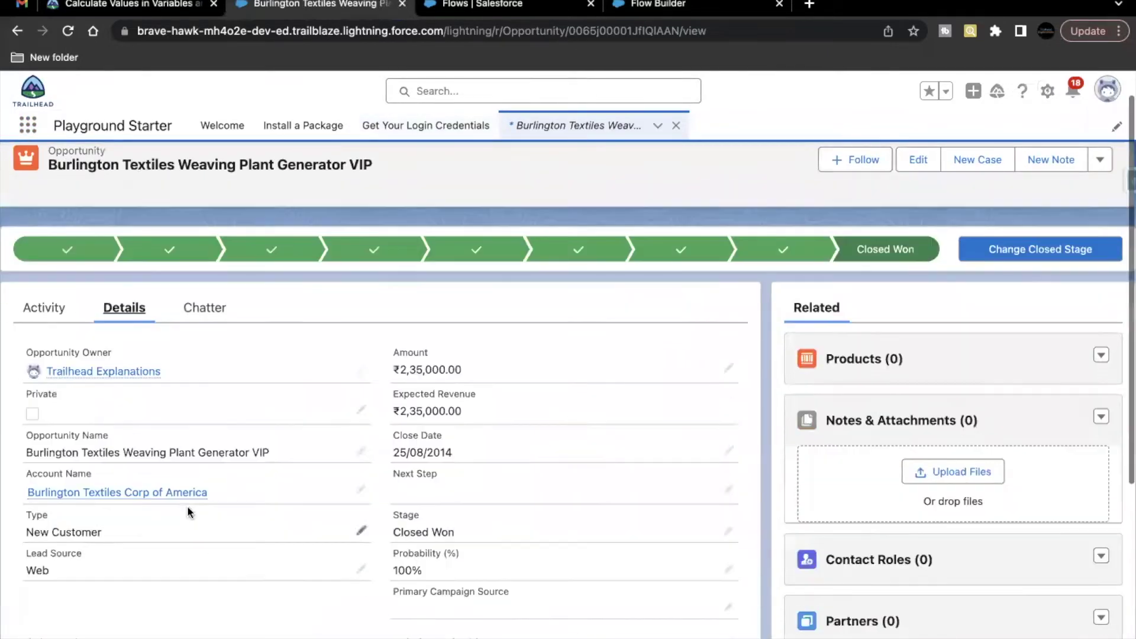
scroll(187, 505, down, 1)
double_click(260, 451)
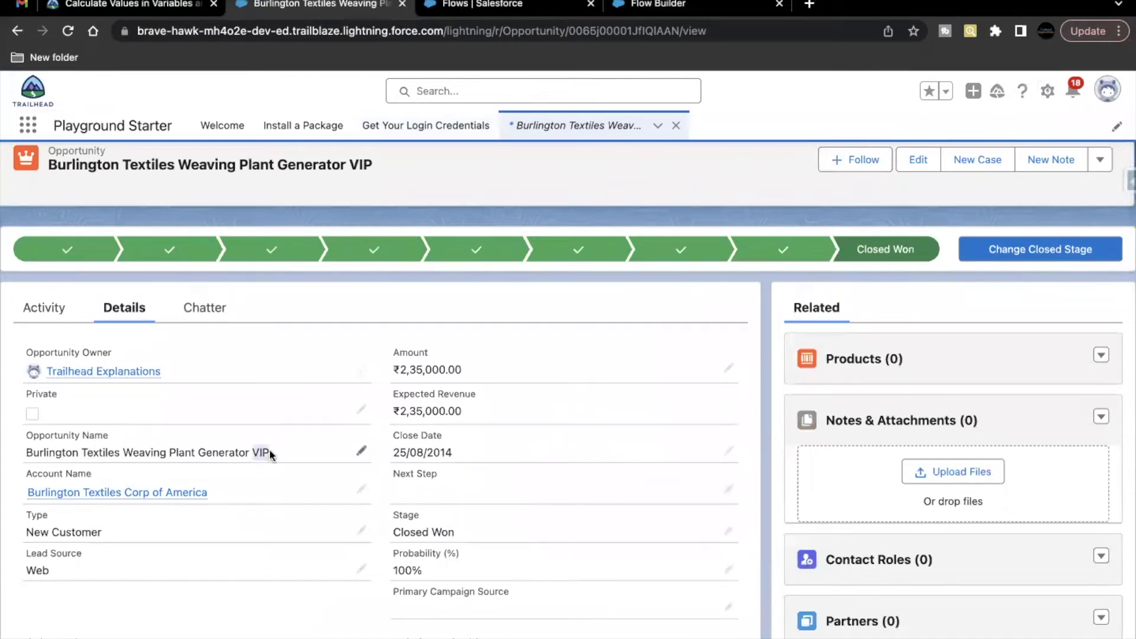
drag(394, 532, 455, 535)
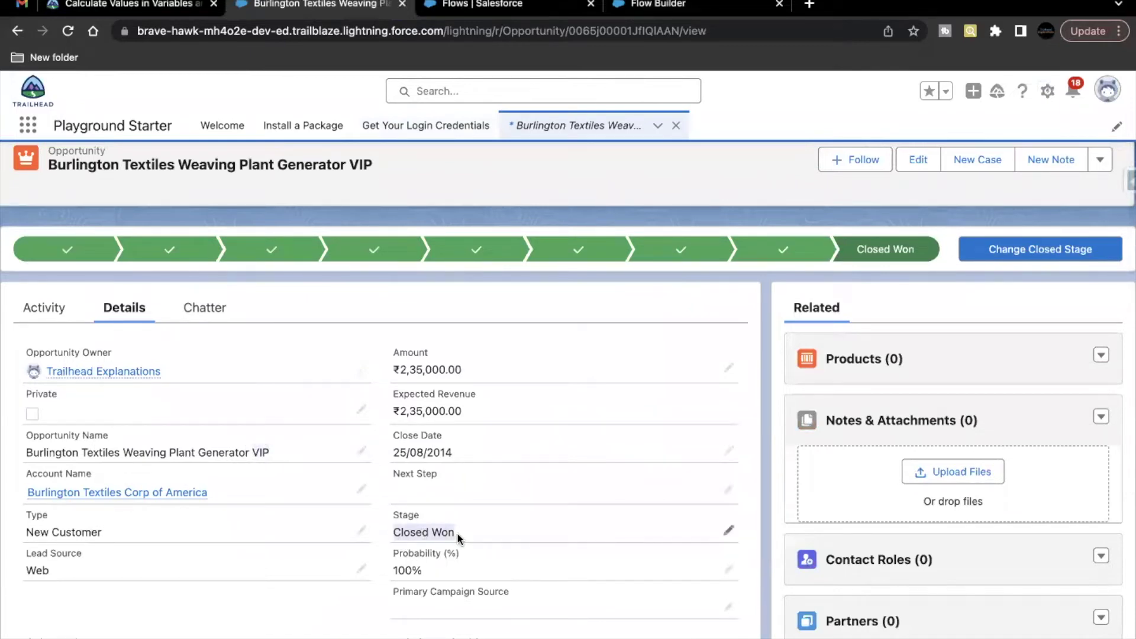
Set the opportunity's Lead Source to Purchased List and save the record.
scroll(457, 532, down, 1)
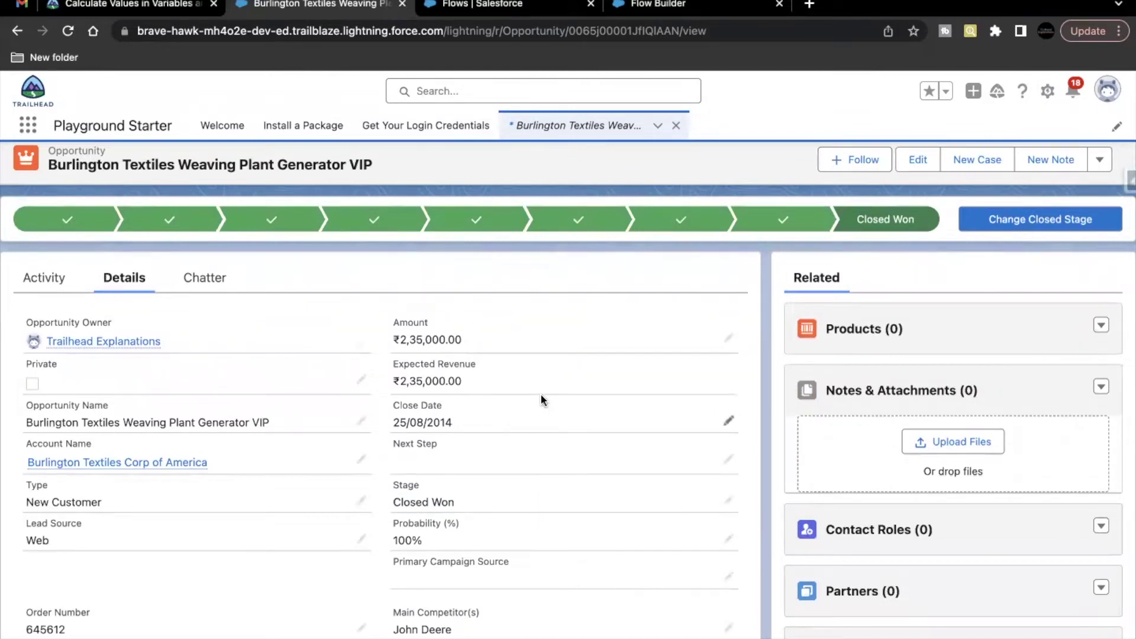
scroll(540, 397, down, 1)
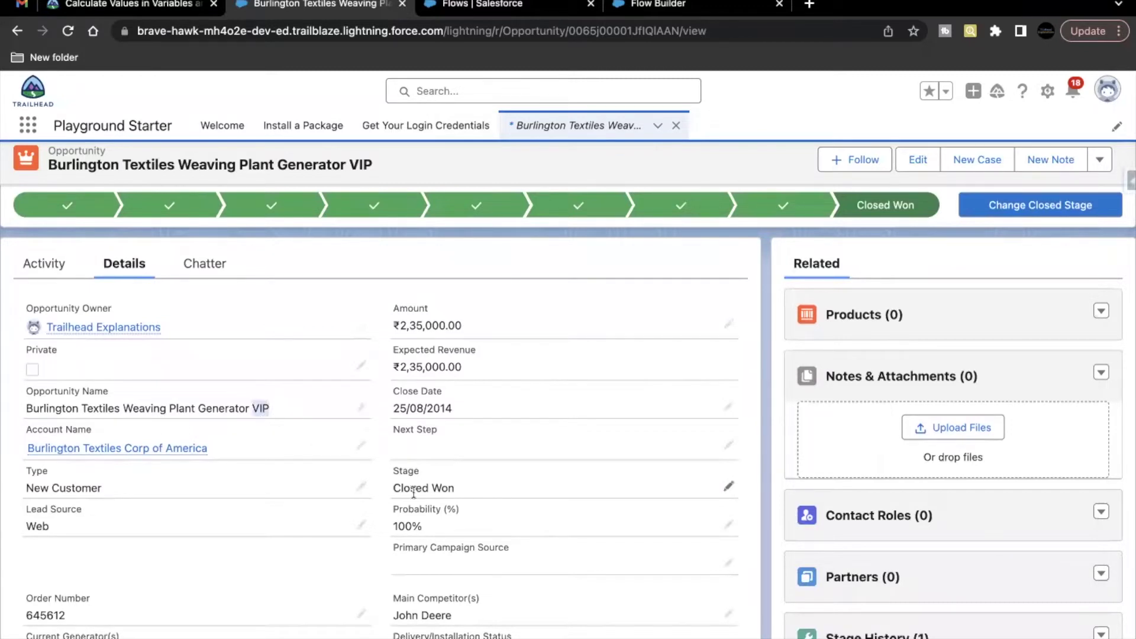
click(729, 444)
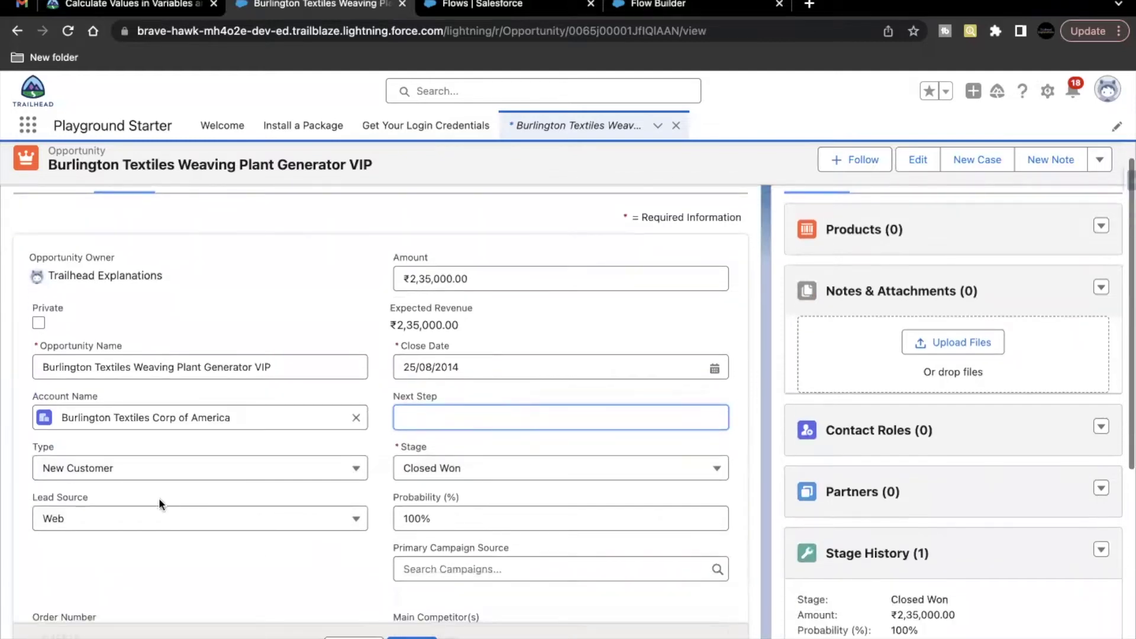
click(146, 519)
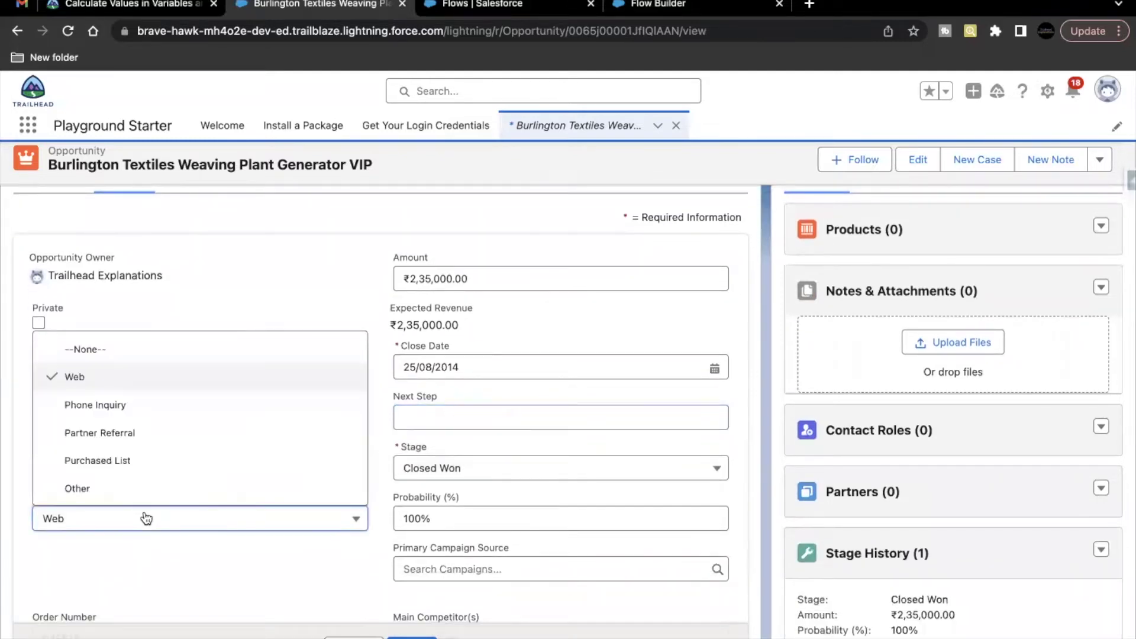
click(172, 460)
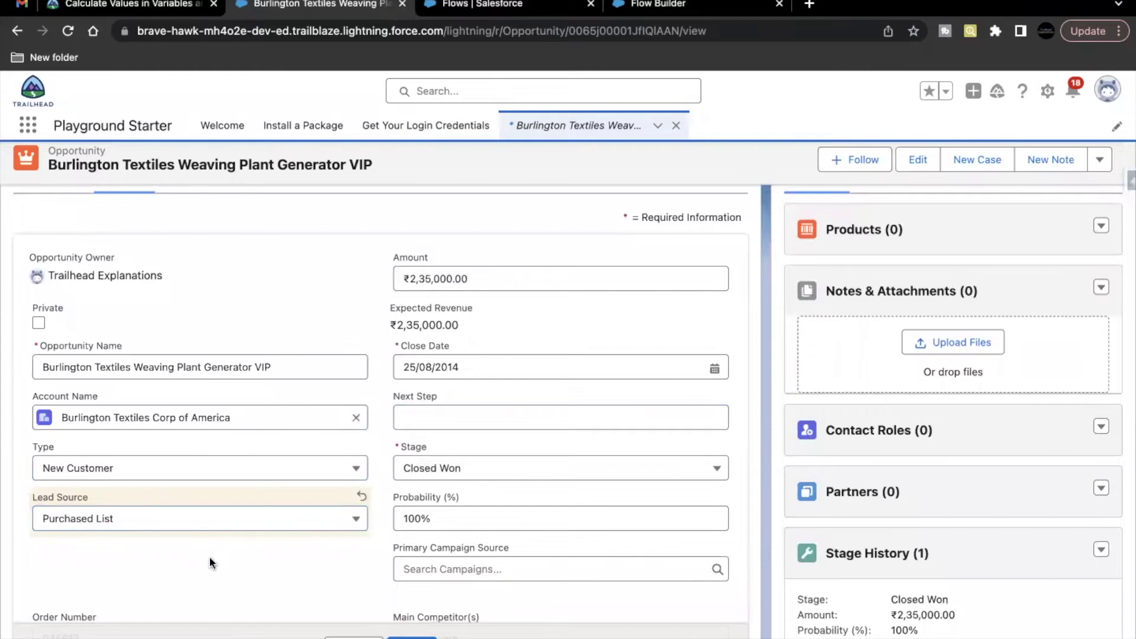
scroll(263, 551, down, 1)
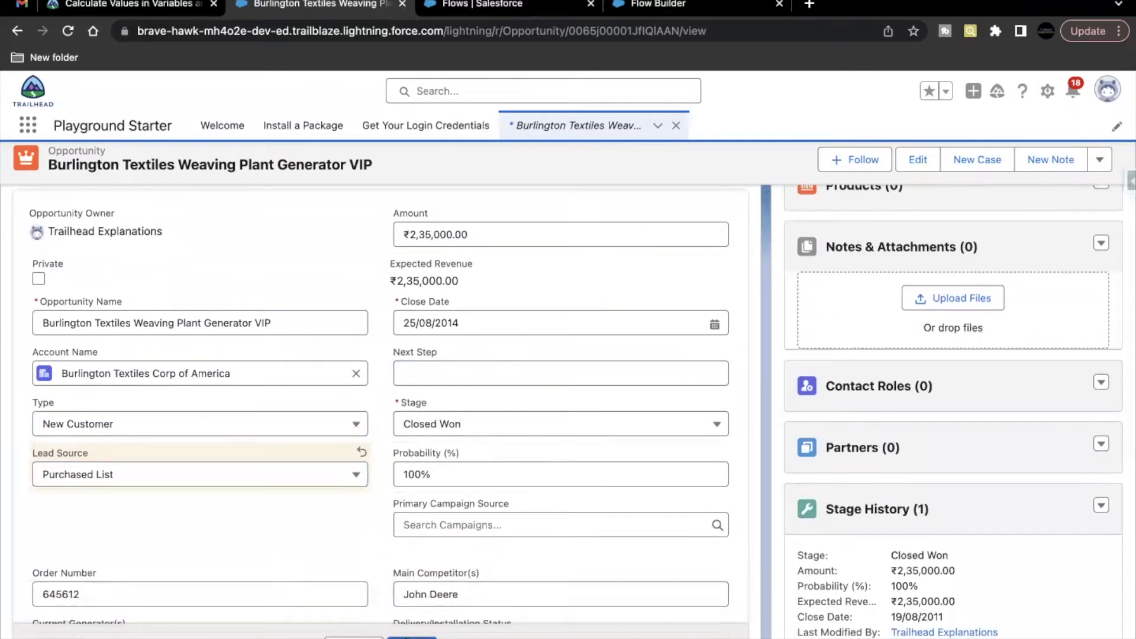
click(412, 637)
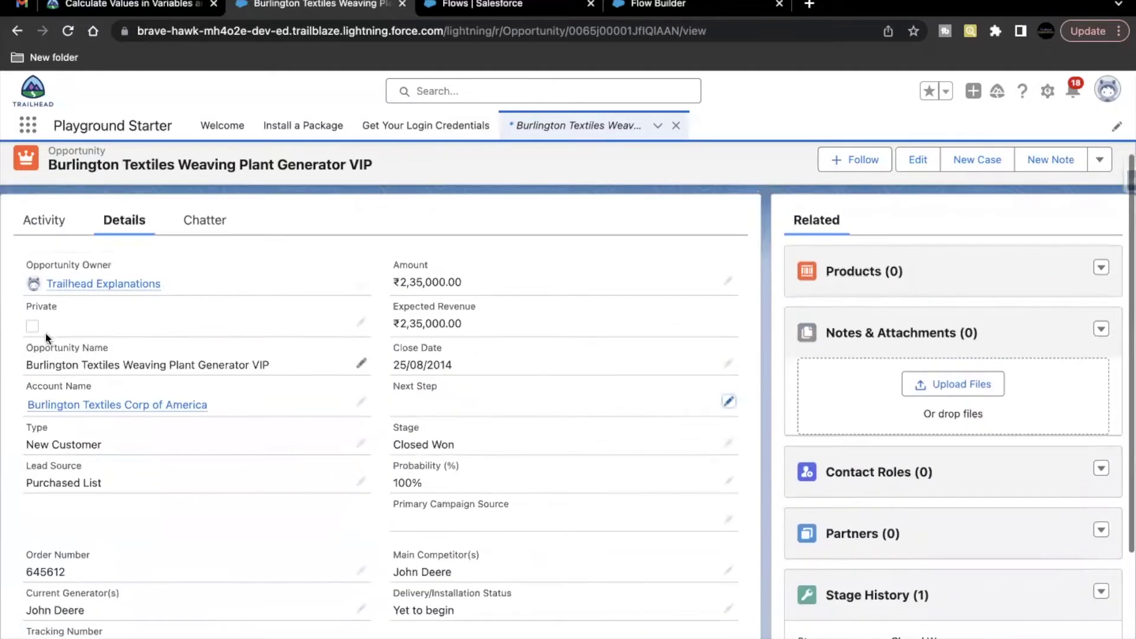
Check the saved opportunity's name and stage against the flow's entry conditions.
drag(25, 365, 268, 365)
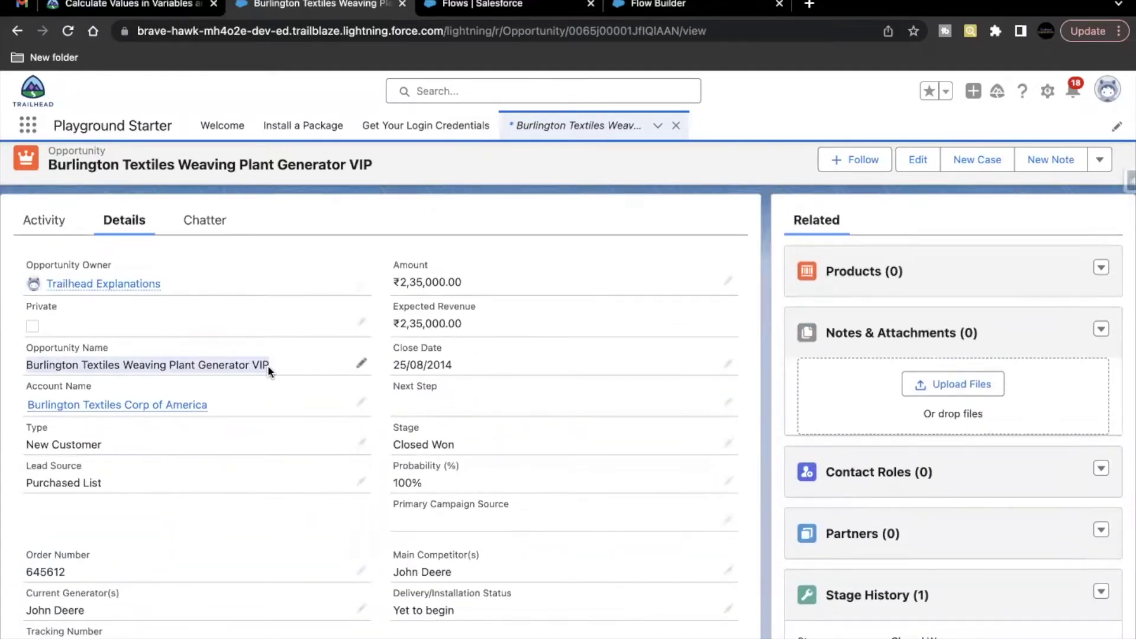
drag(393, 445, 466, 443)
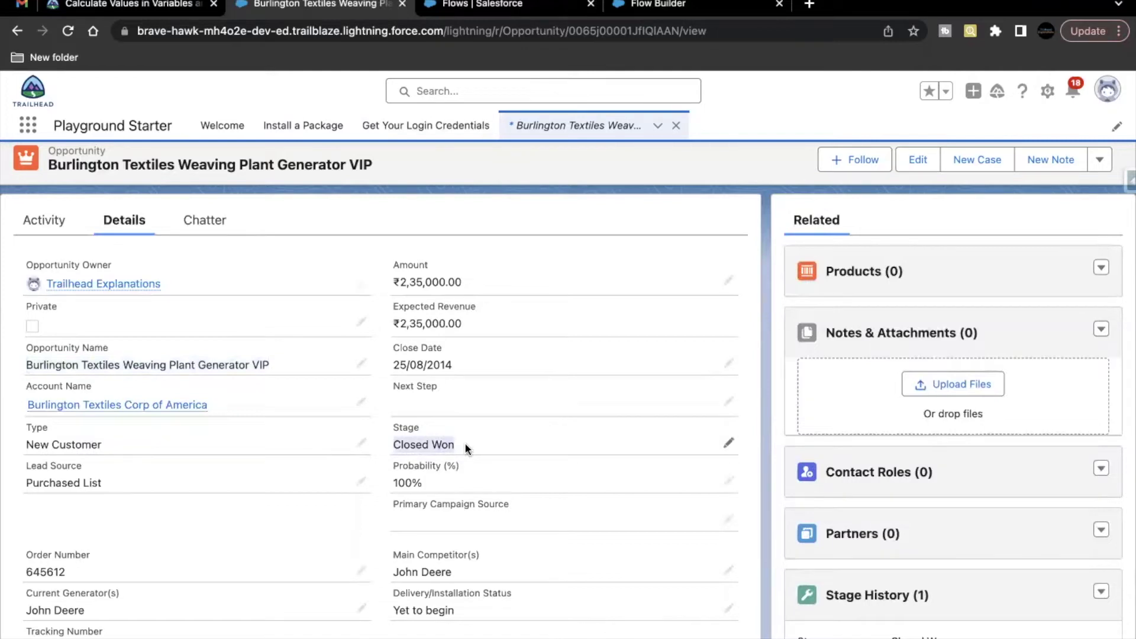
click(153, 354)
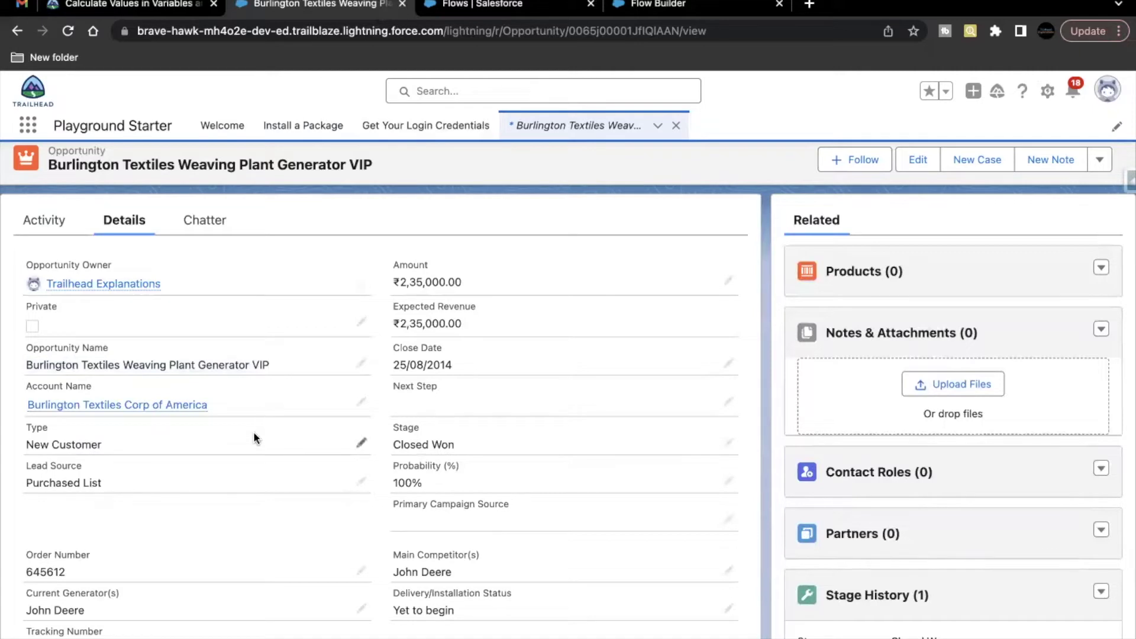
scroll(254, 437, down, 1)
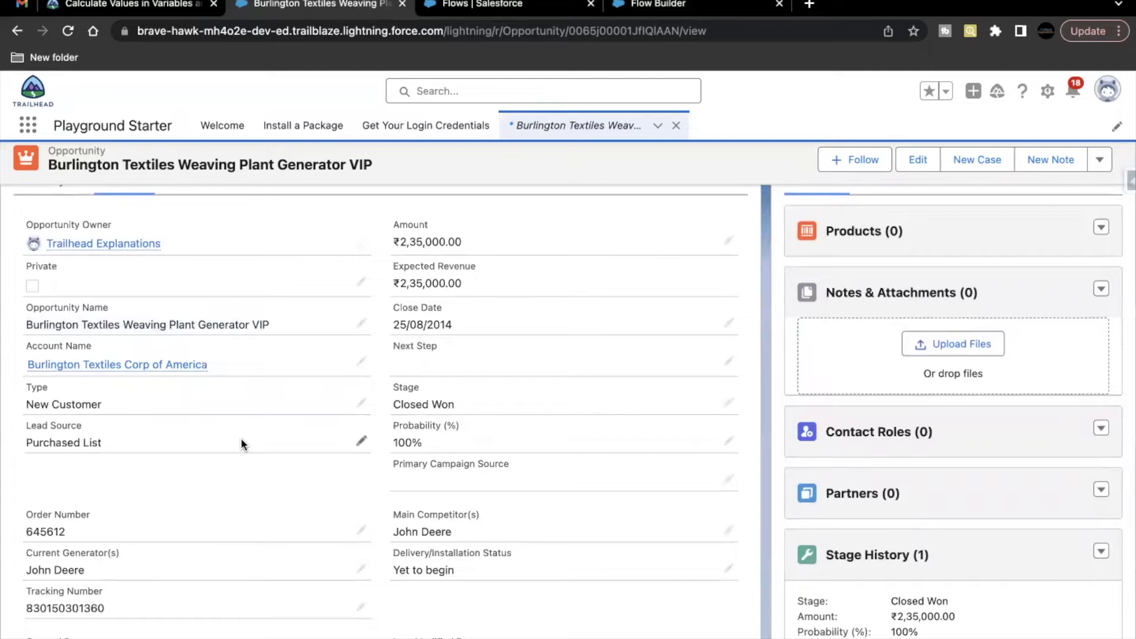
scroll(240, 443, up, 1)
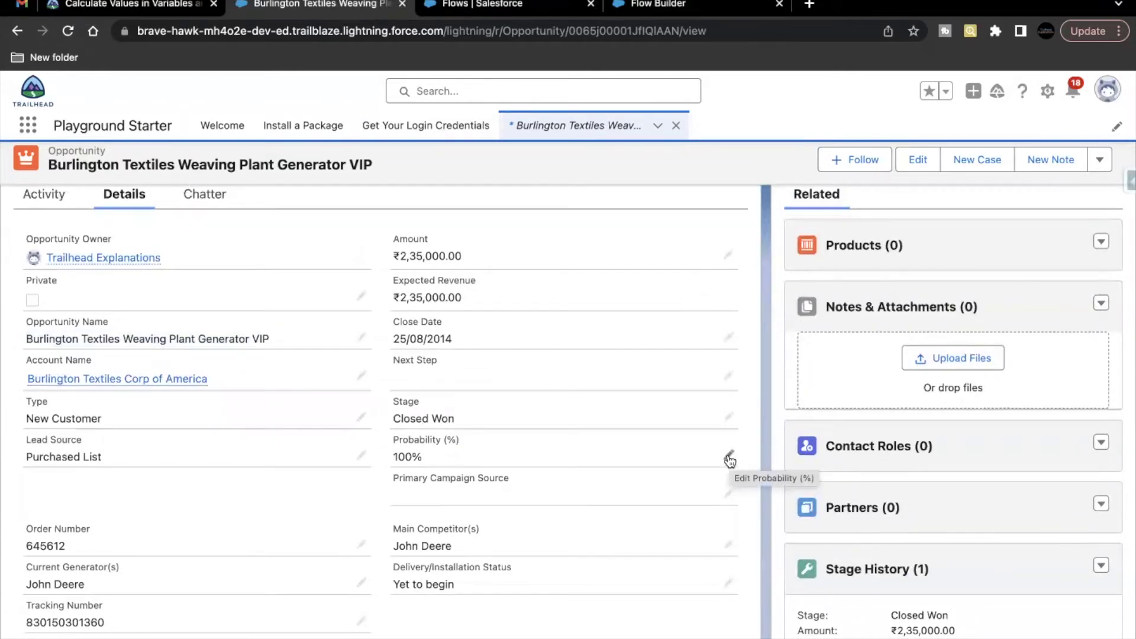
Set the Delivery/Installation Status to Completed in the opportunity's edit form.
click(728, 582)
scroll(601, 524, down, 2)
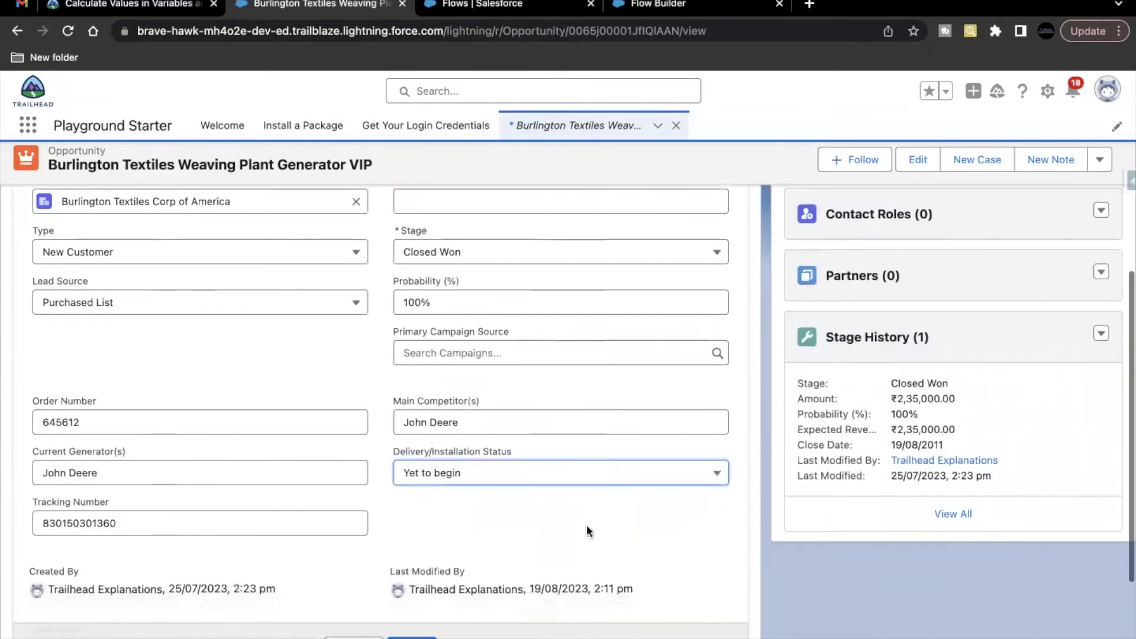
click(607, 481)
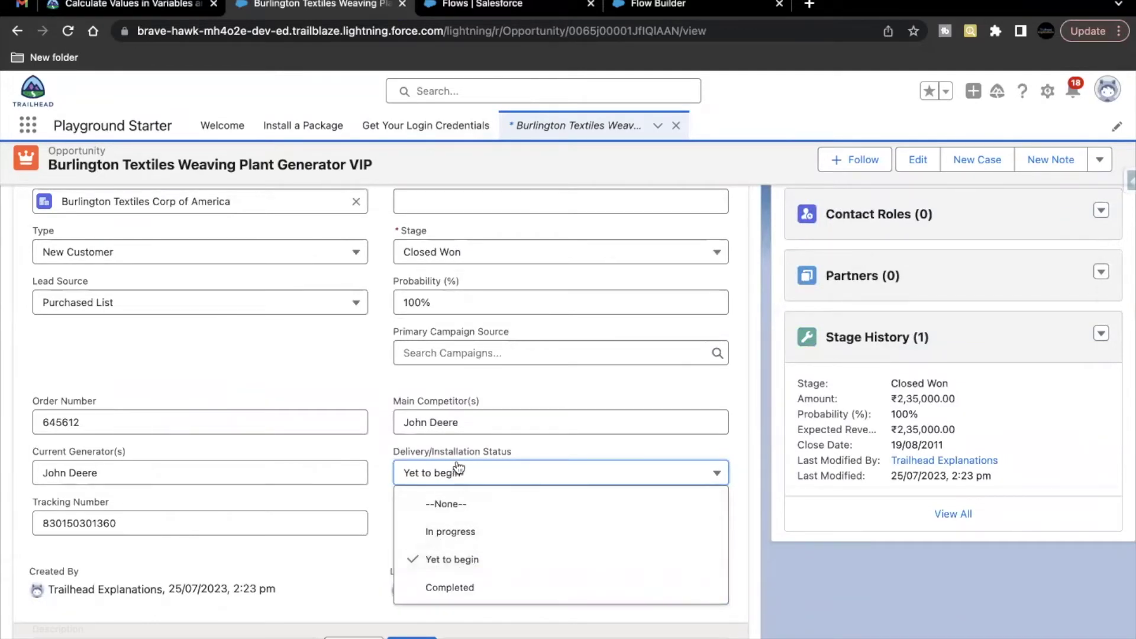
click(427, 588)
scroll(490, 534, down, 1)
scroll(490, 538, down, 1)
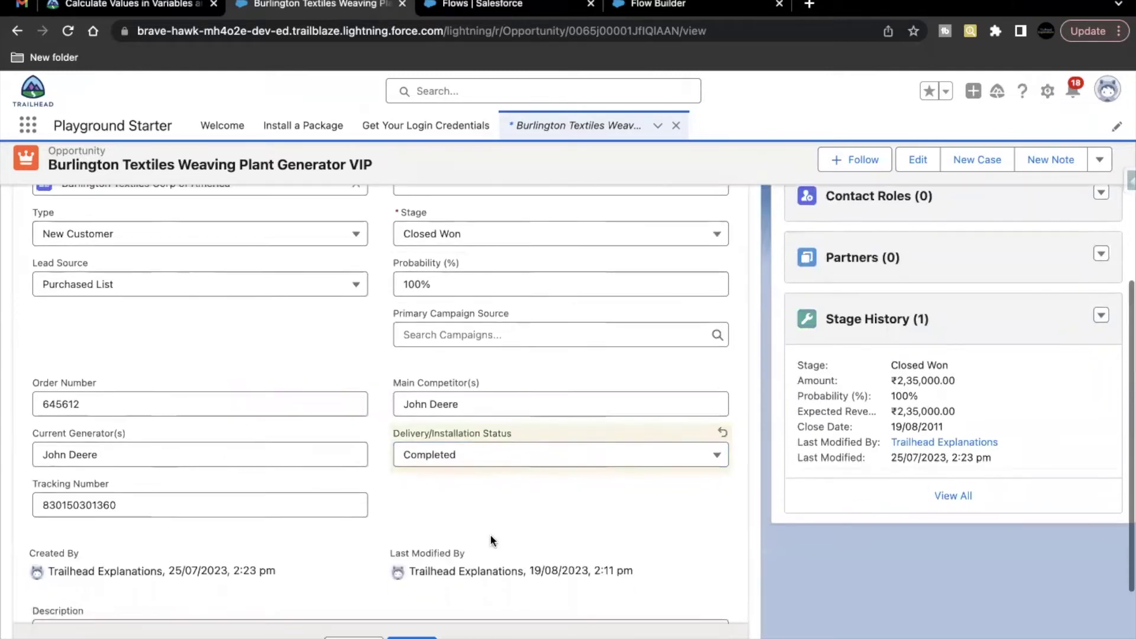
scroll(490, 538, down, 1)
Review the VIP part of the opportunity name and the available Stage options in the edit form.
scroll(490, 534, up, 4)
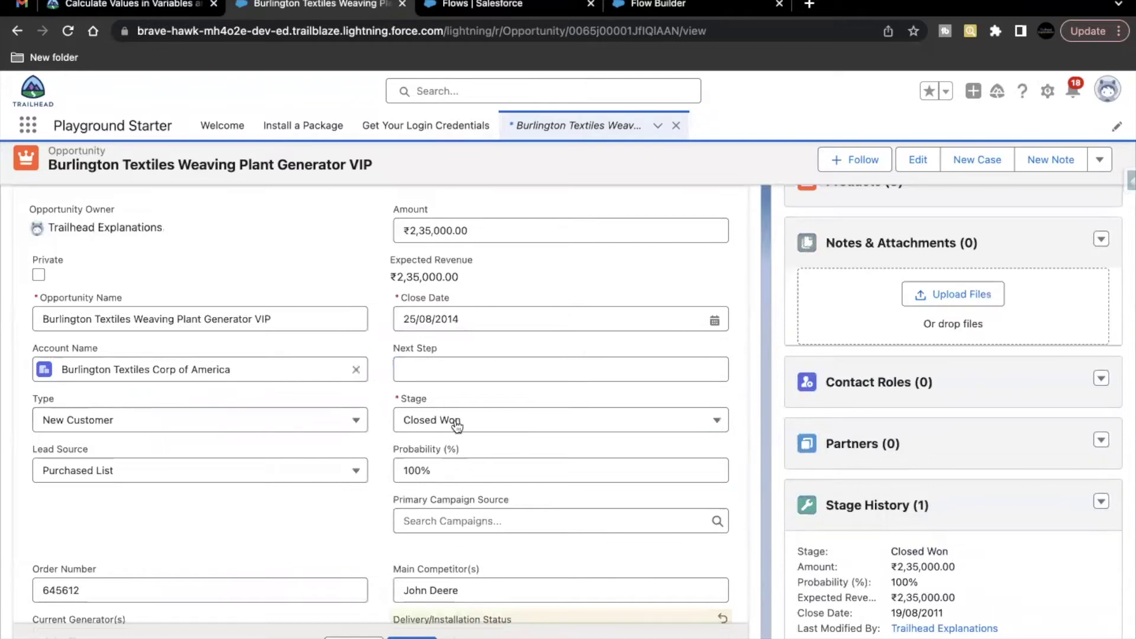
drag(274, 317, 255, 316)
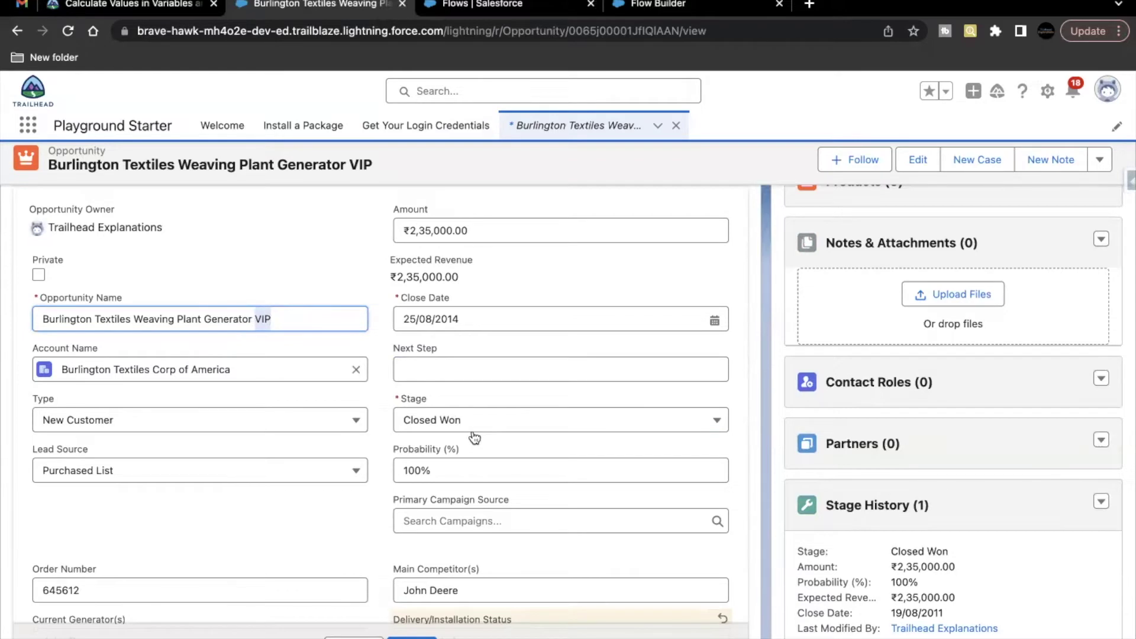
scroll(474, 438, down, 3)
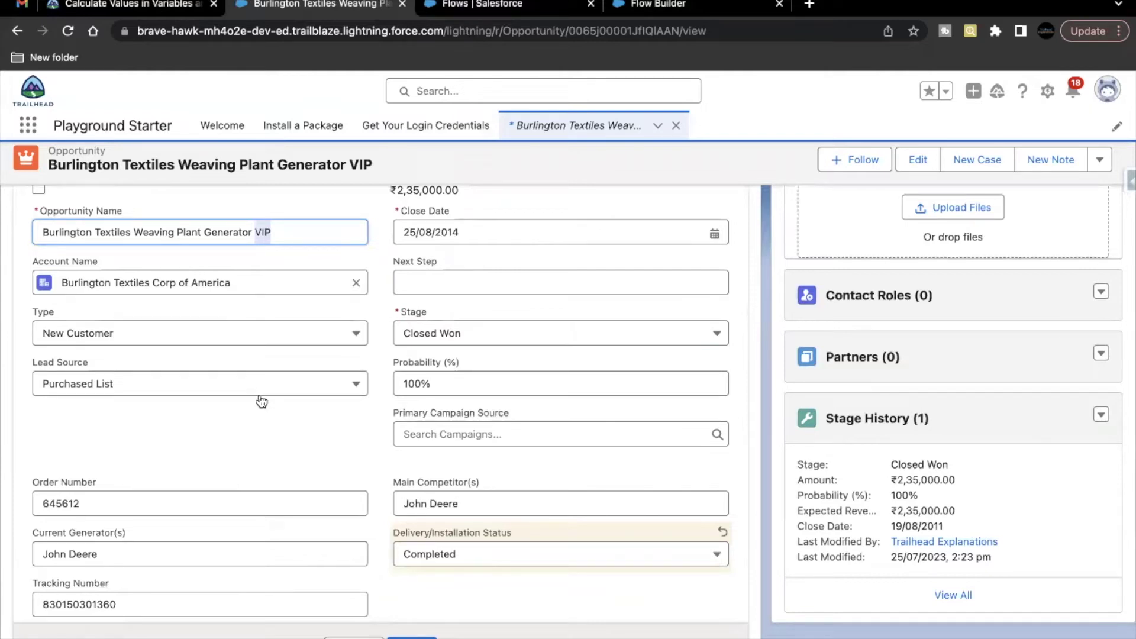
click(254, 421)
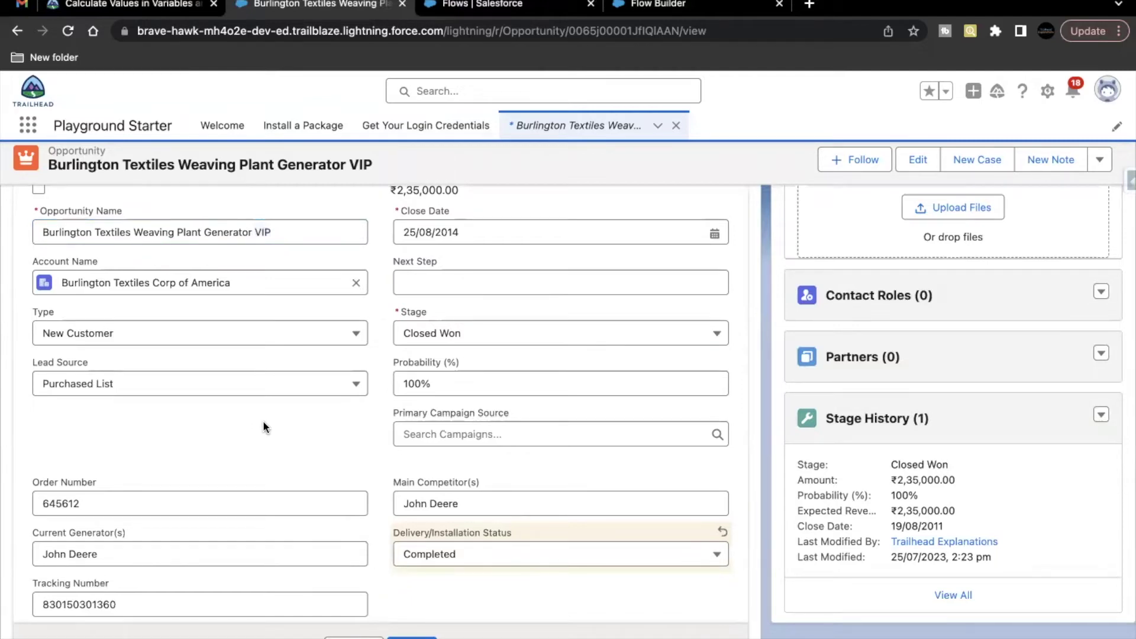
click(467, 333)
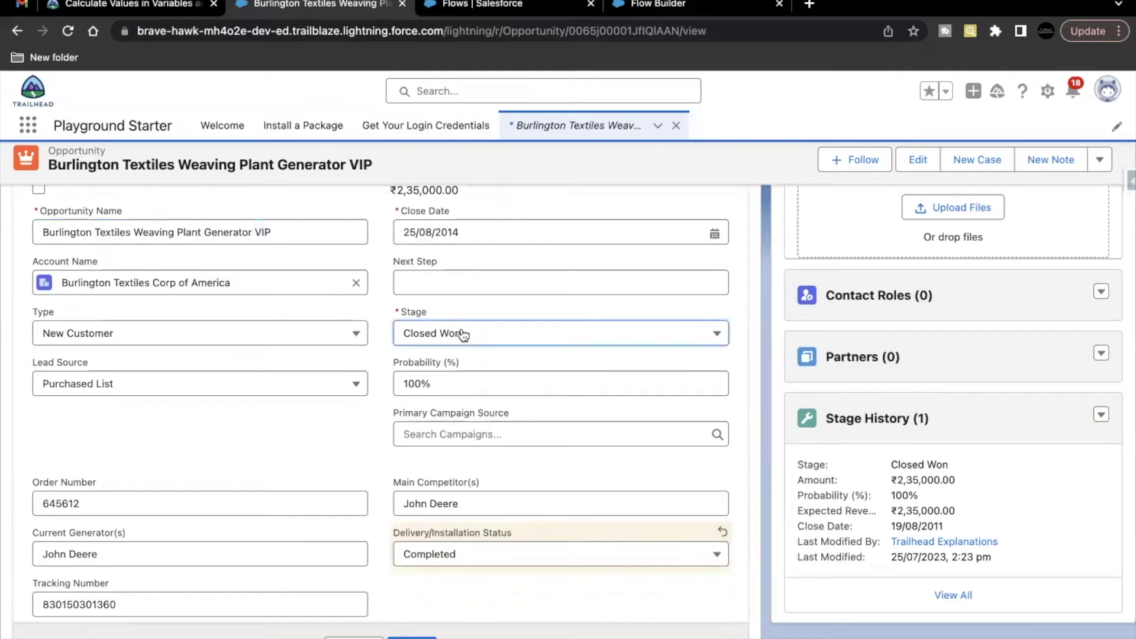
click(404, 335)
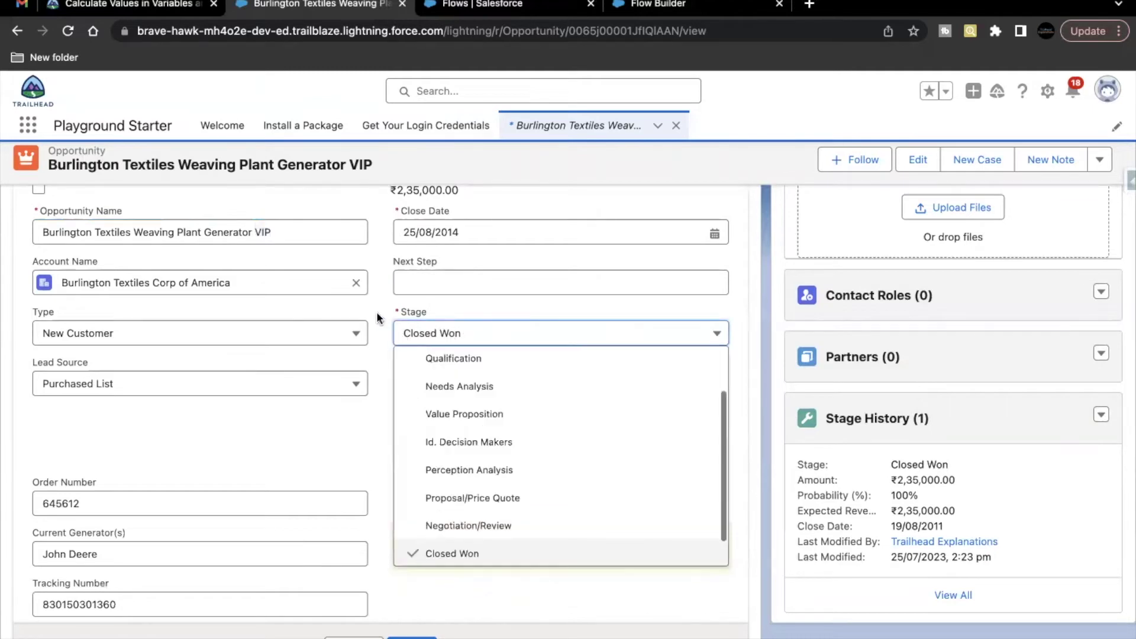
click(336, 257)
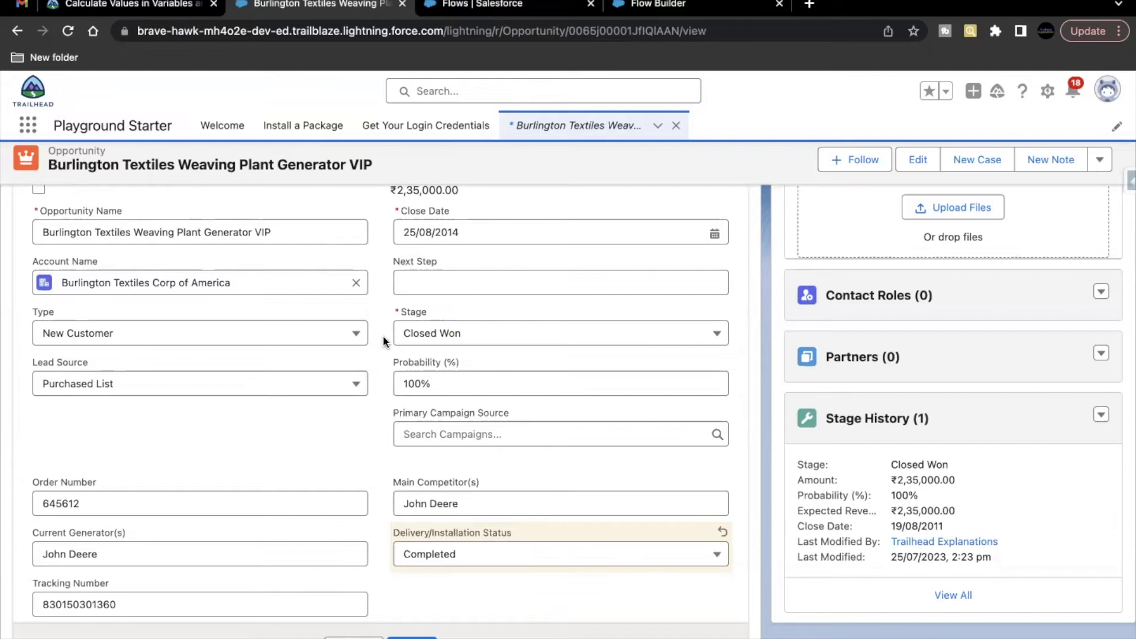
Reopen the flow's start configuration and run the flow every time a record is updated and meets the condition requirements.
click(648, 6)
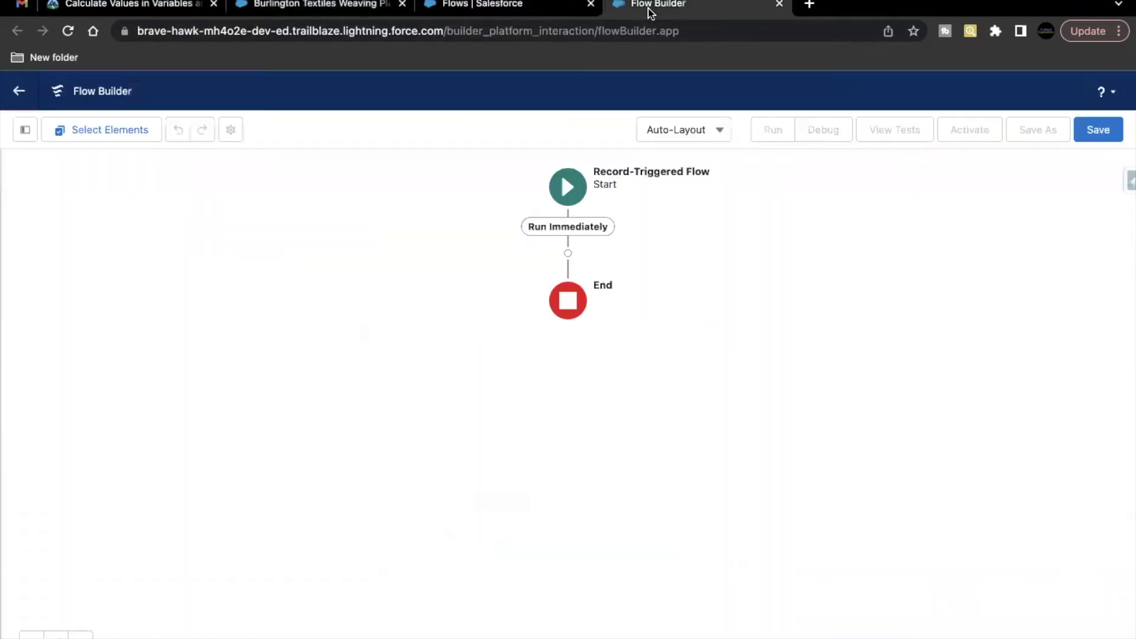
click(567, 187)
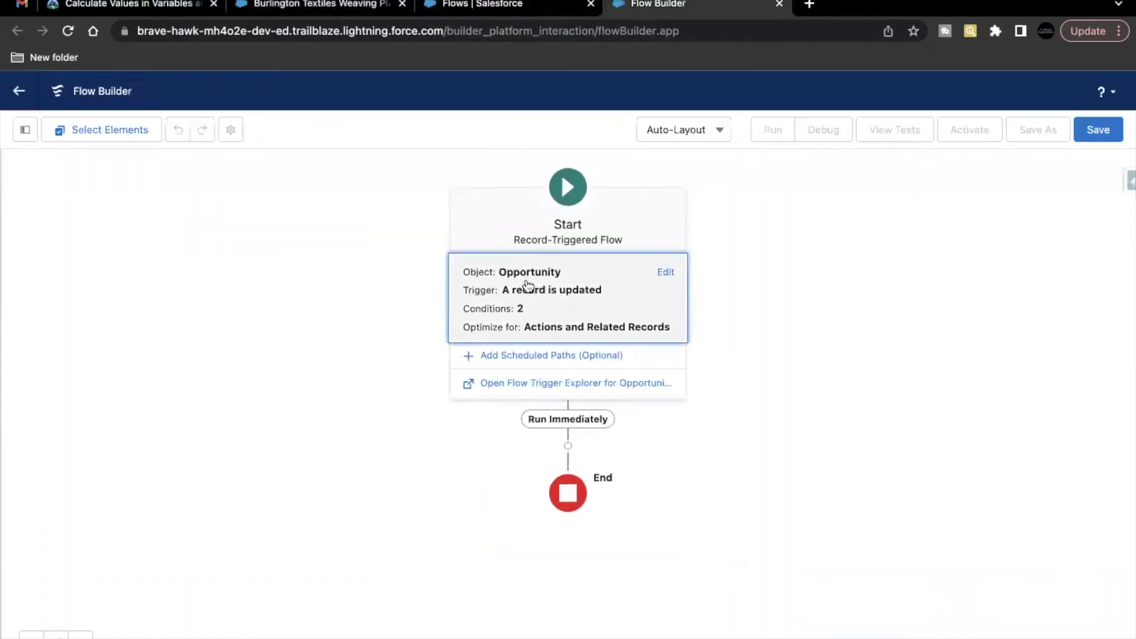
click(528, 285)
scroll(289, 415, down, 6)
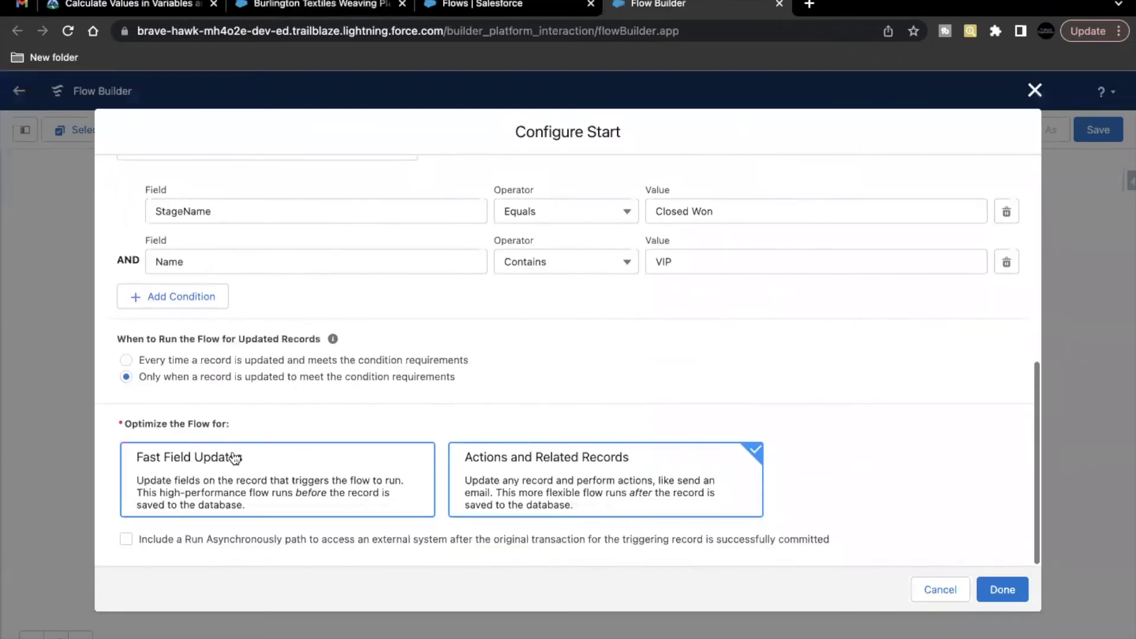
drag(135, 362, 226, 365)
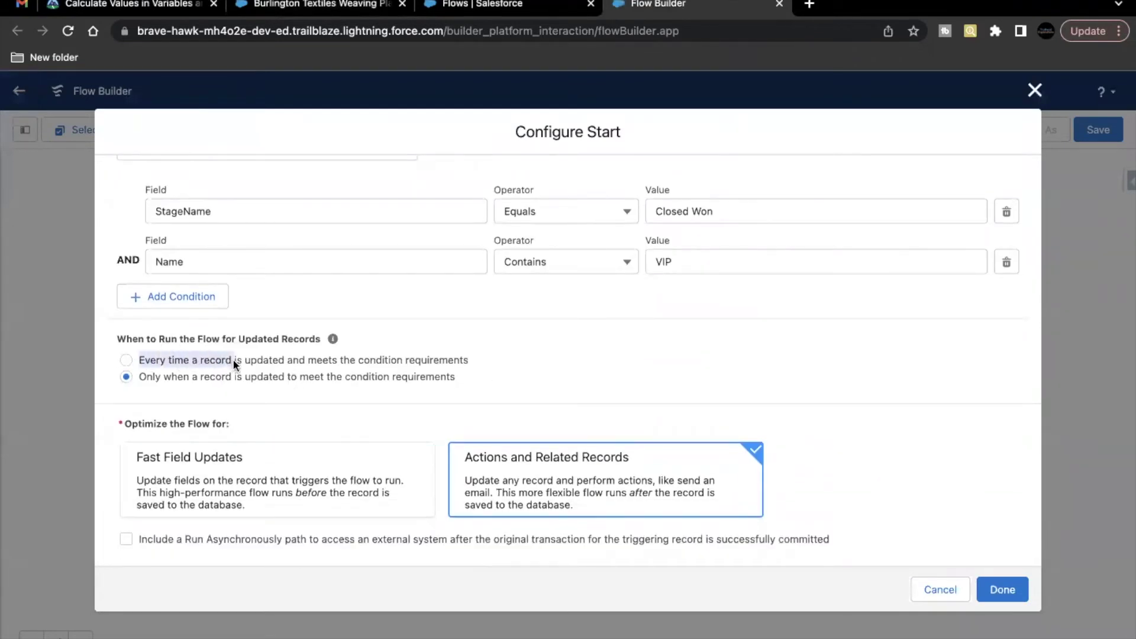
drag(305, 358, 142, 363)
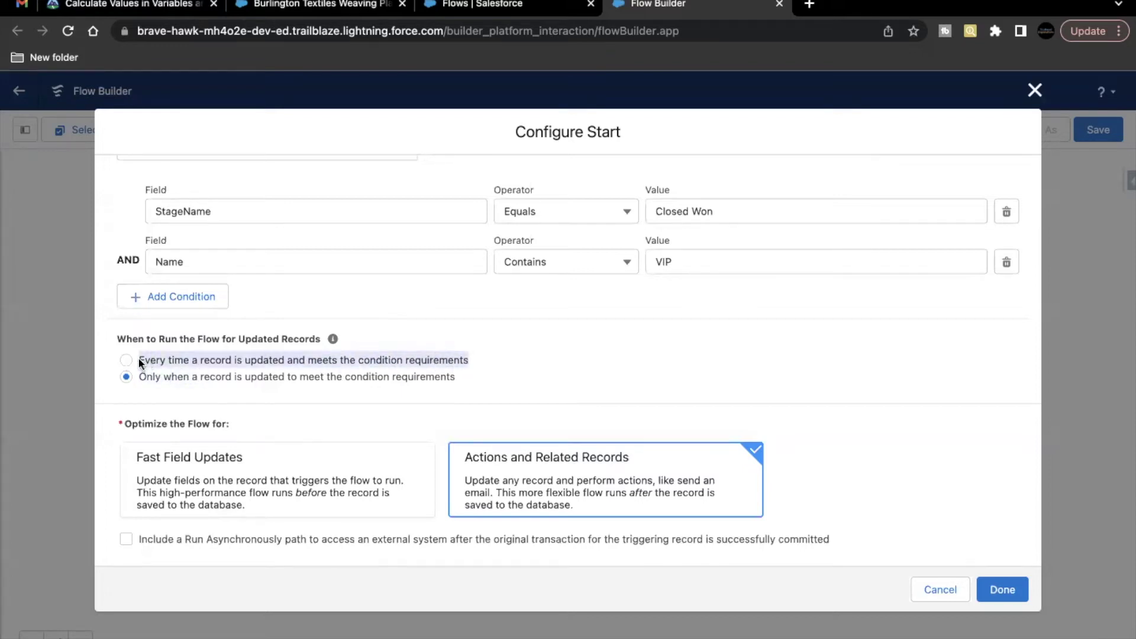
click(152, 359)
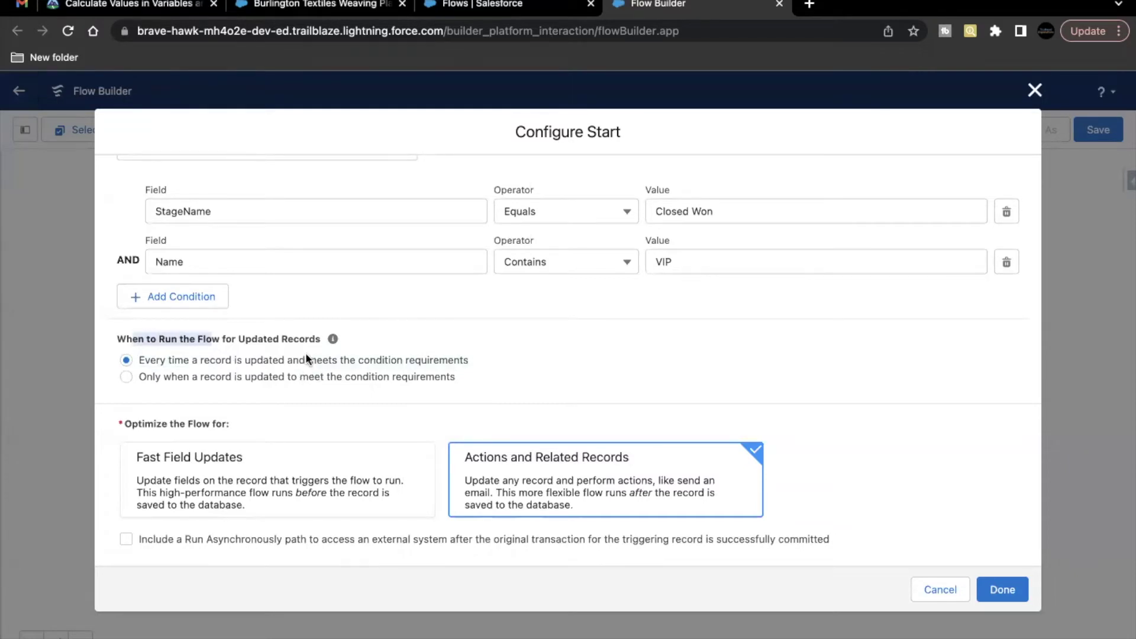
drag(306, 358, 421, 357)
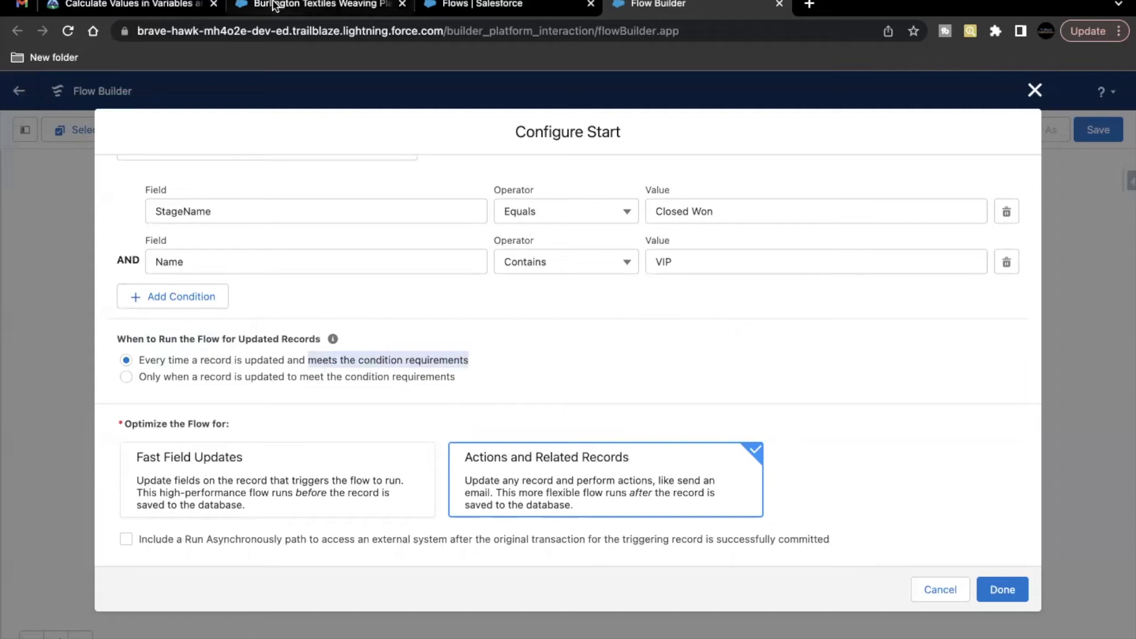
Compare the opportunity's fields with the flow's run option, and discard the unsaved edits to the opportunity.
click(308, 5)
scroll(314, 370, up, 1)
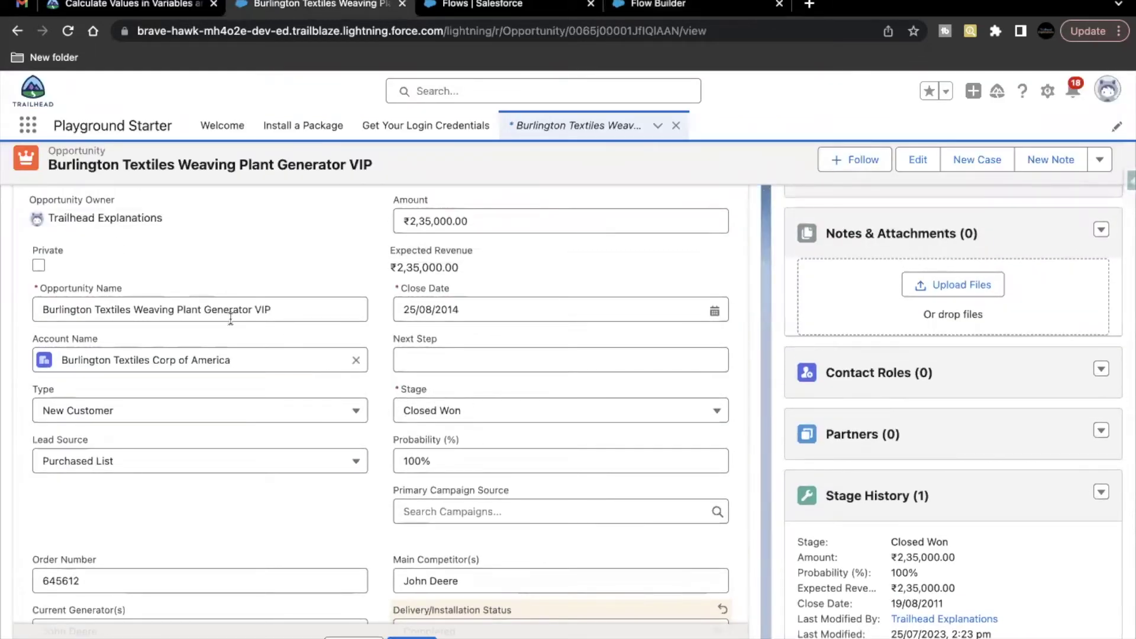
scroll(266, 314, down, 1)
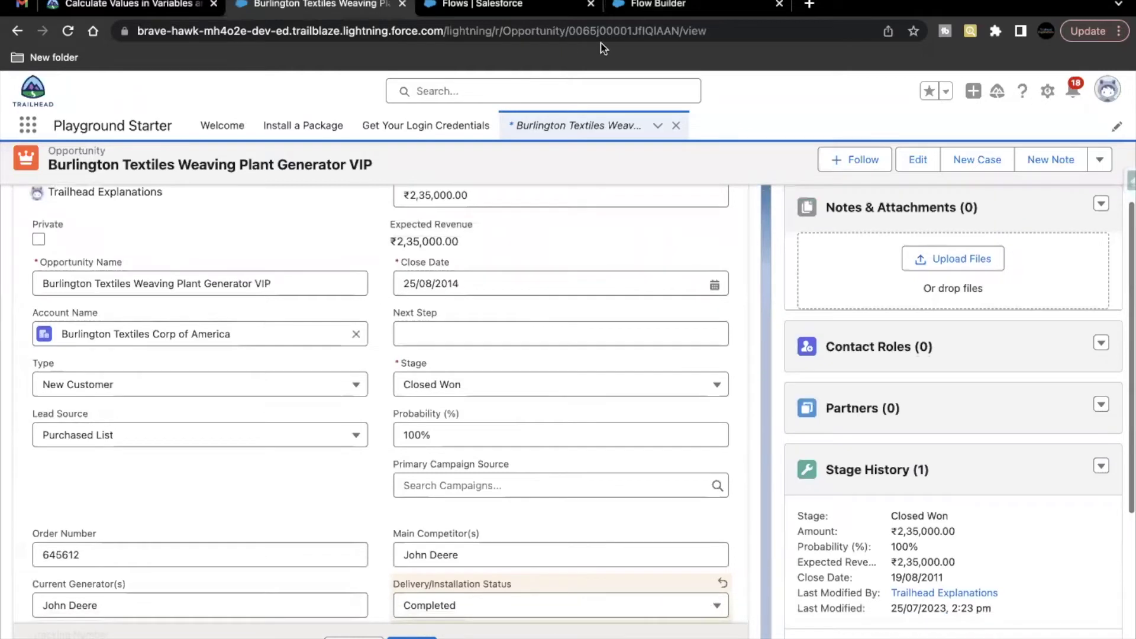
click(657, 5)
drag(172, 358, 323, 360)
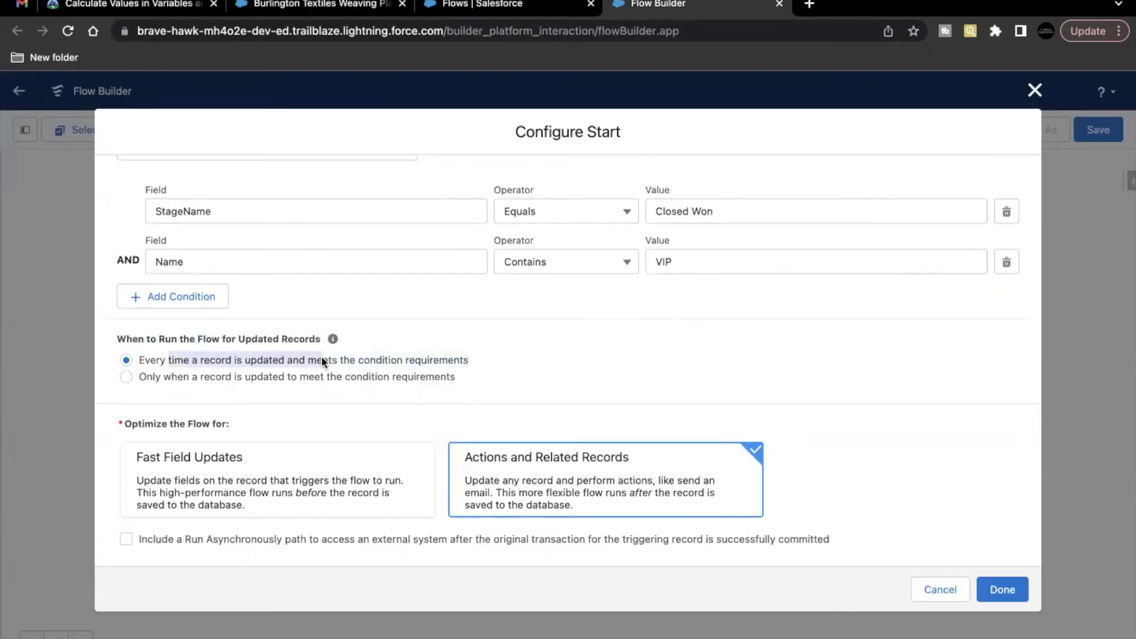
click(383, 315)
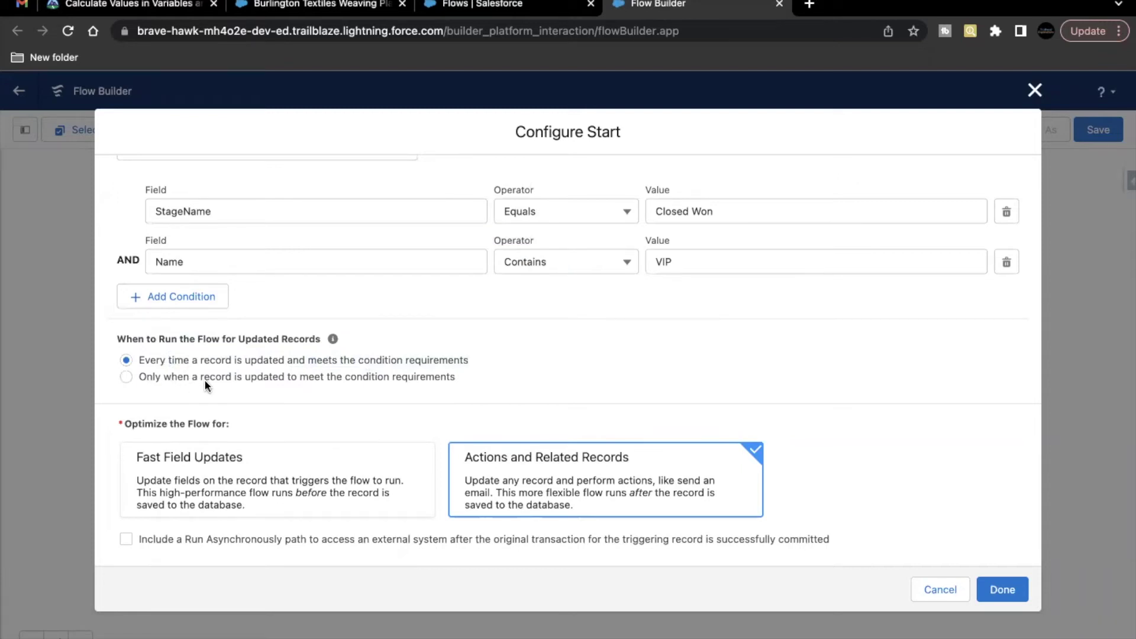
click(320, 5)
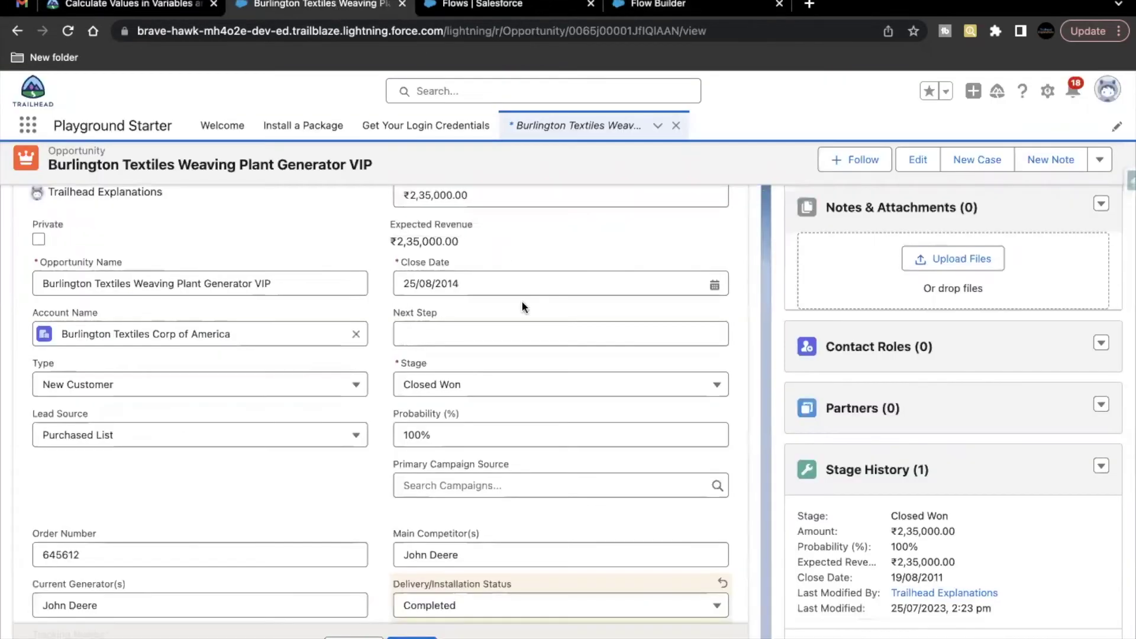
click(354, 637)
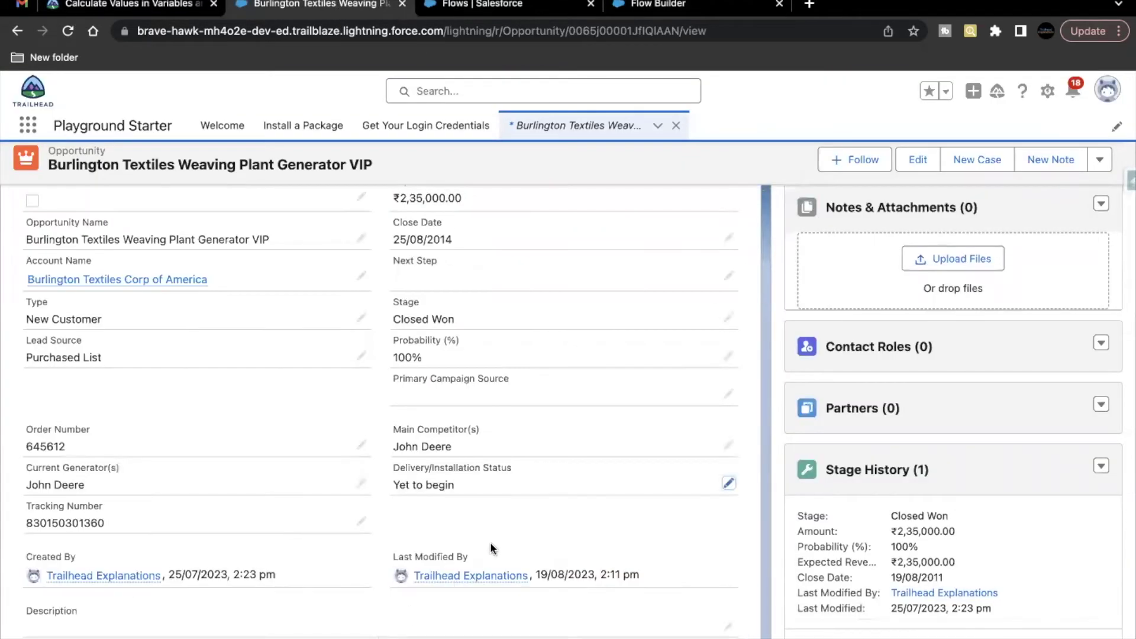
Open the opportunity's fields for editing, and run the flow only when a record is updated to meet the condition requirements.
scroll(490, 542, up, 3)
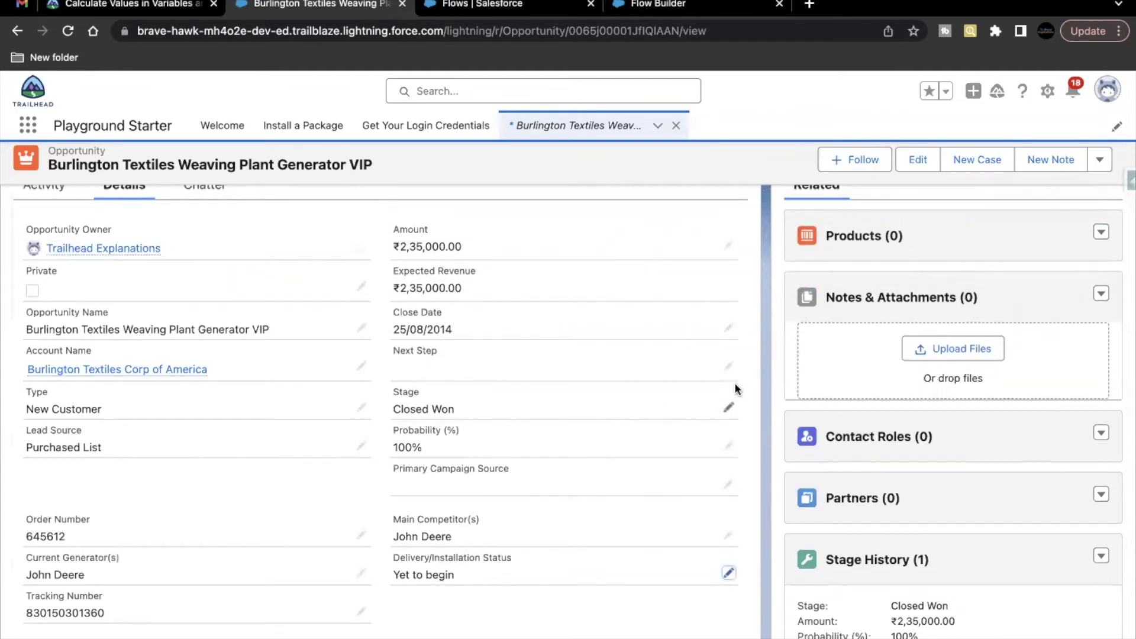
click(730, 411)
click(585, 436)
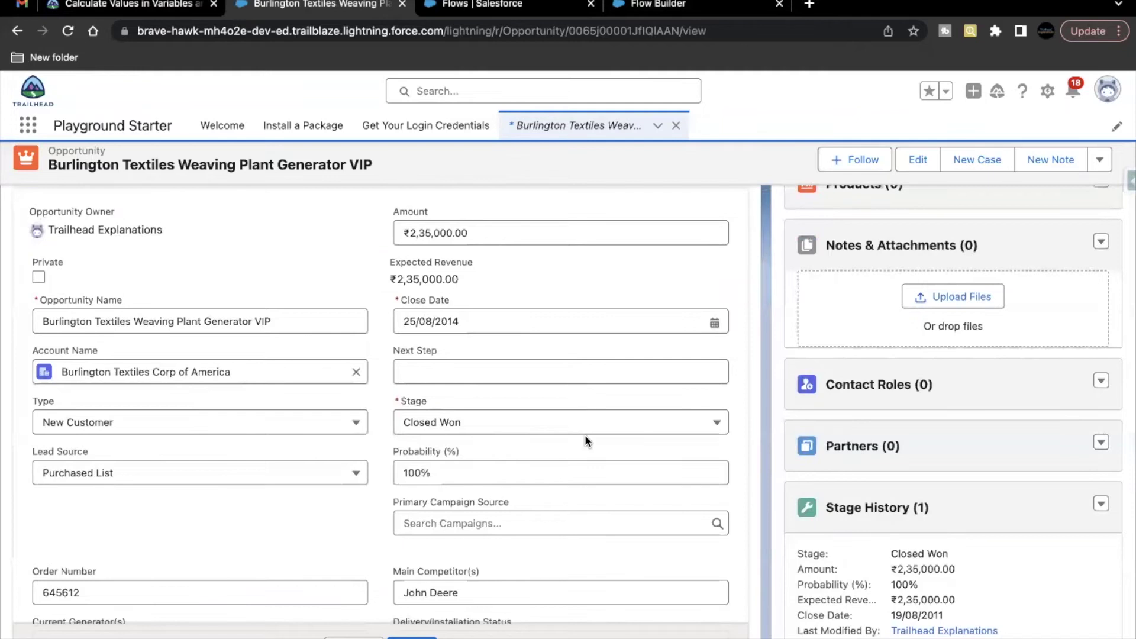
click(701, 6)
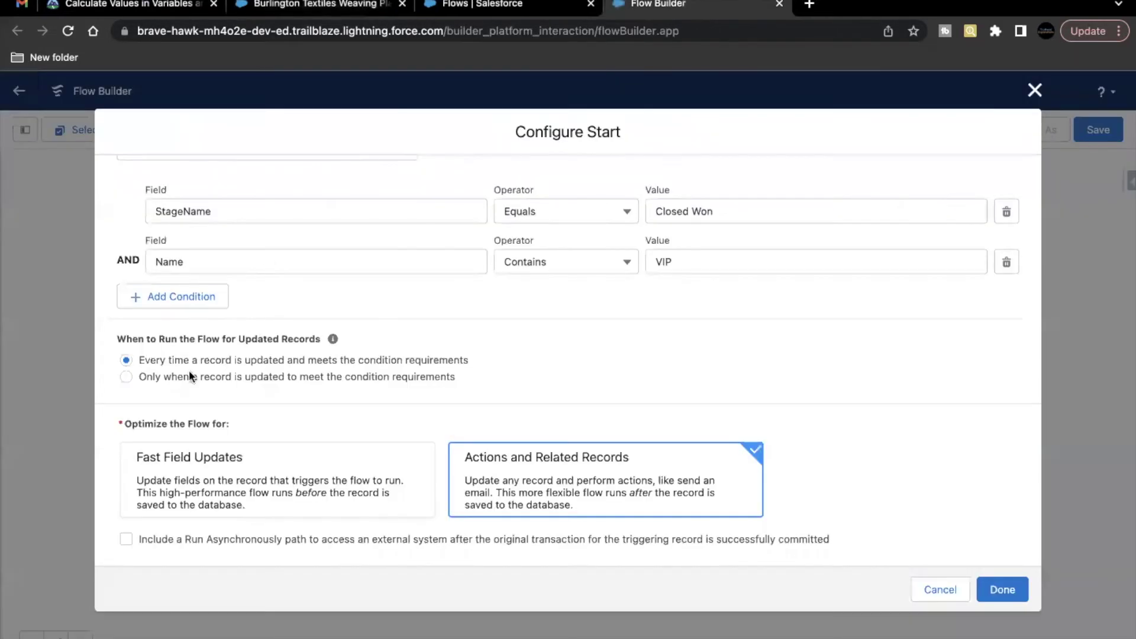
click(162, 379)
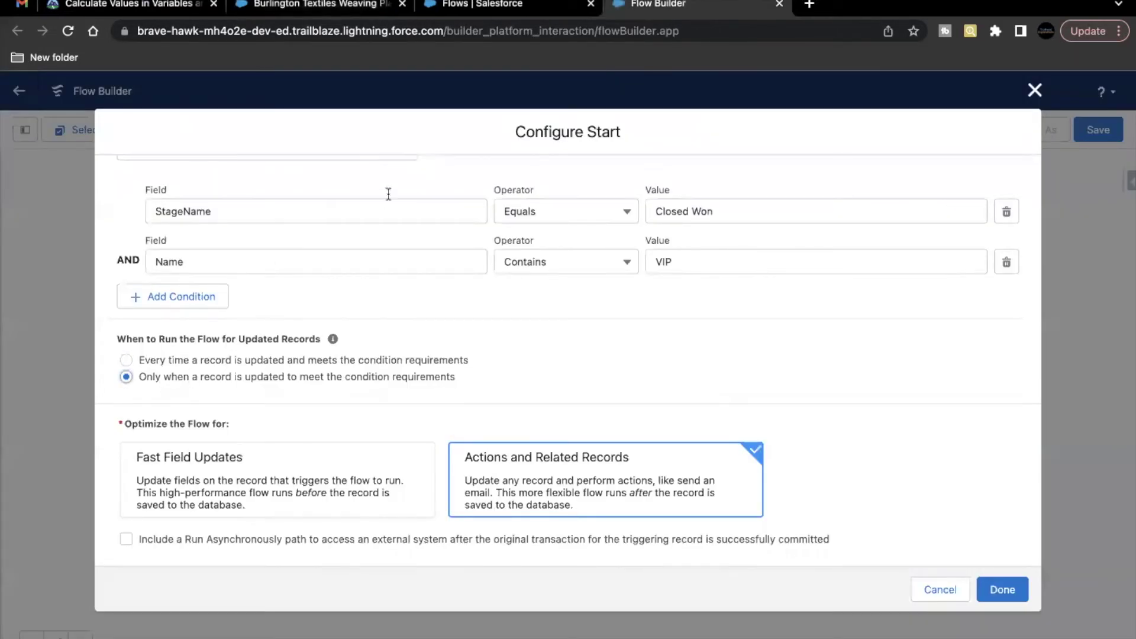
Set the Lead Source to Web in the opportunity's edit form.
click(361, 8)
scroll(428, 403, down, 1)
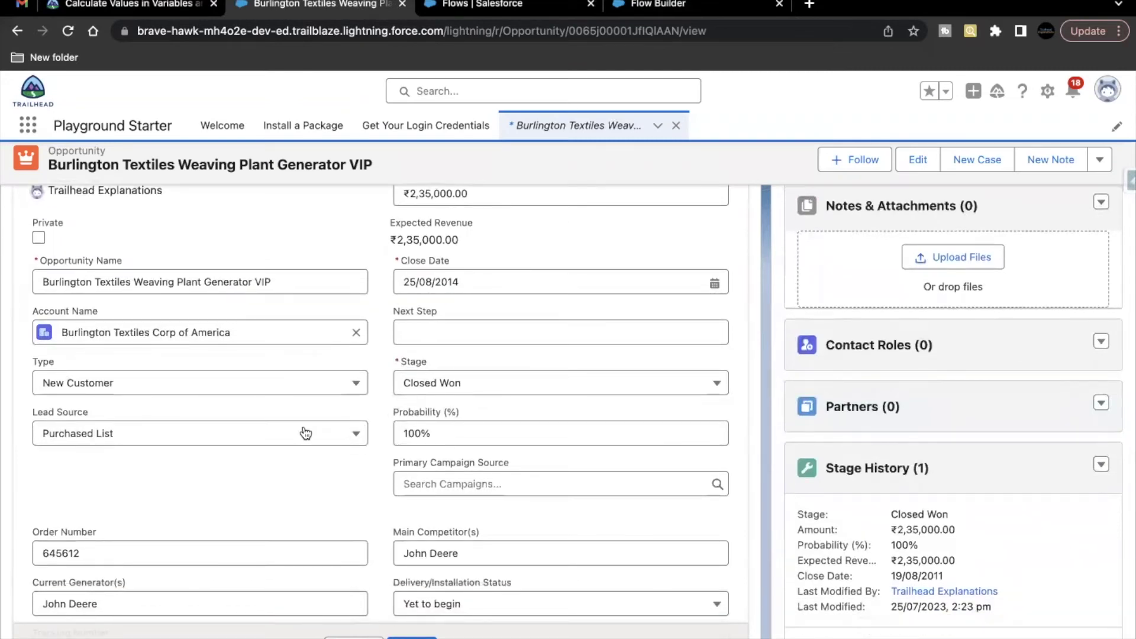
scroll(307, 433, down, 1)
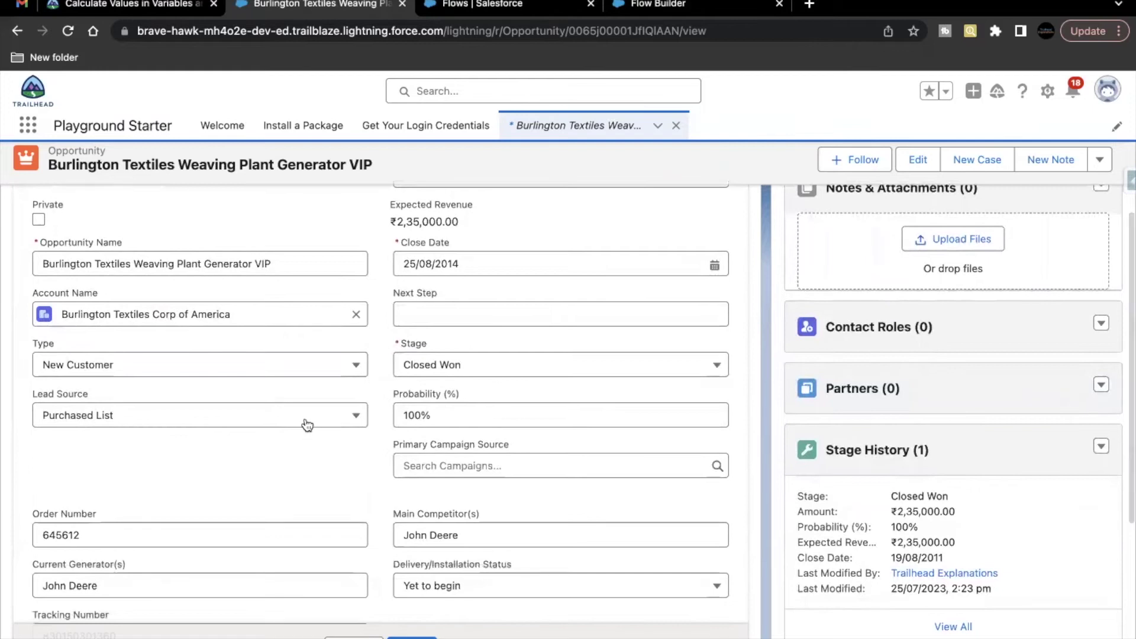
click(307, 423)
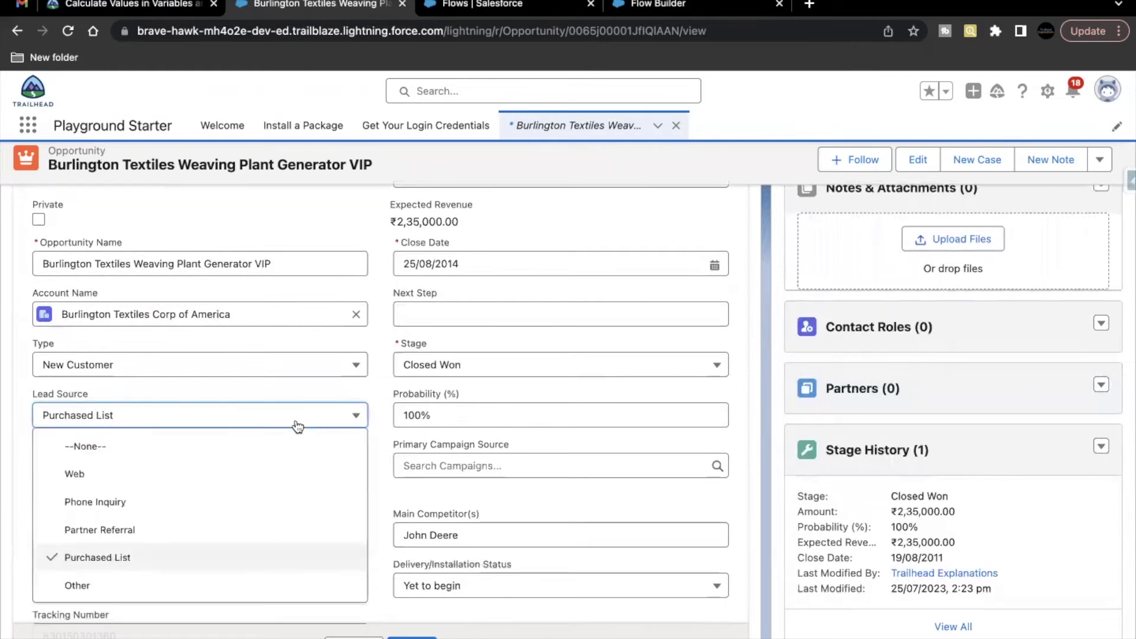
click(206, 478)
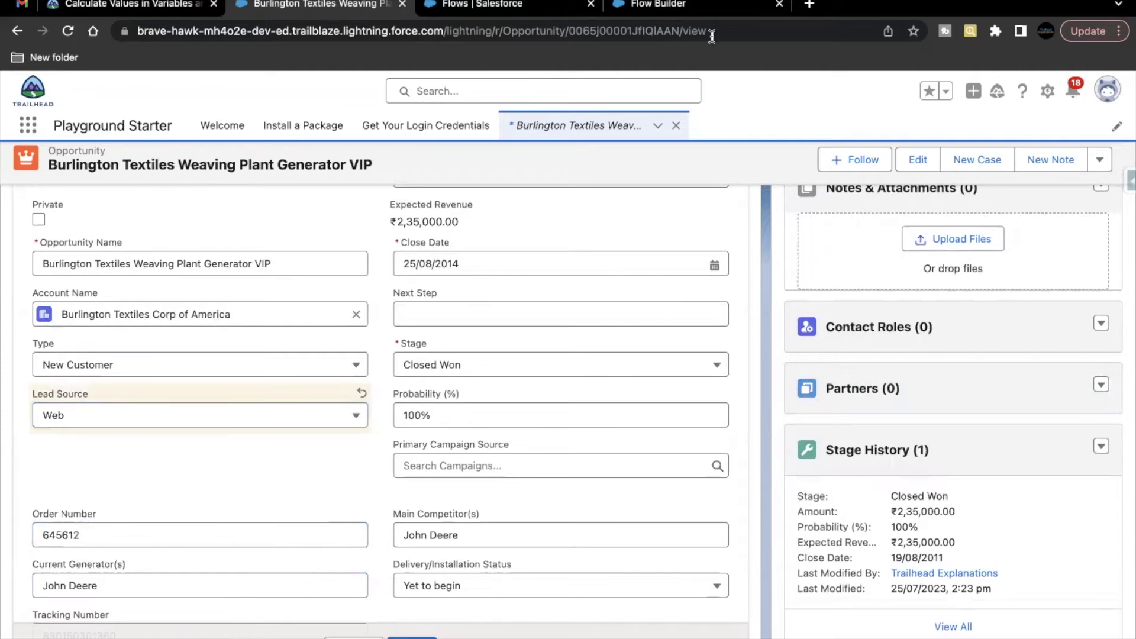
Review the flow's entry conditions and run option, and save the opportunity with its changed Lead Source.
click(707, 12)
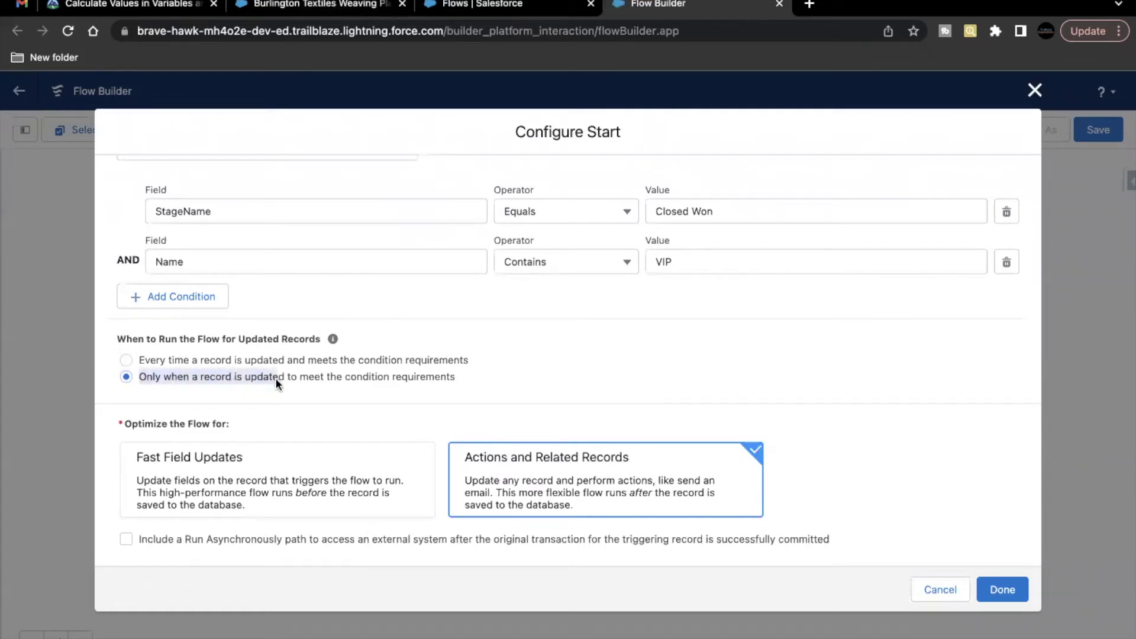
scroll(348, 370, up, 2)
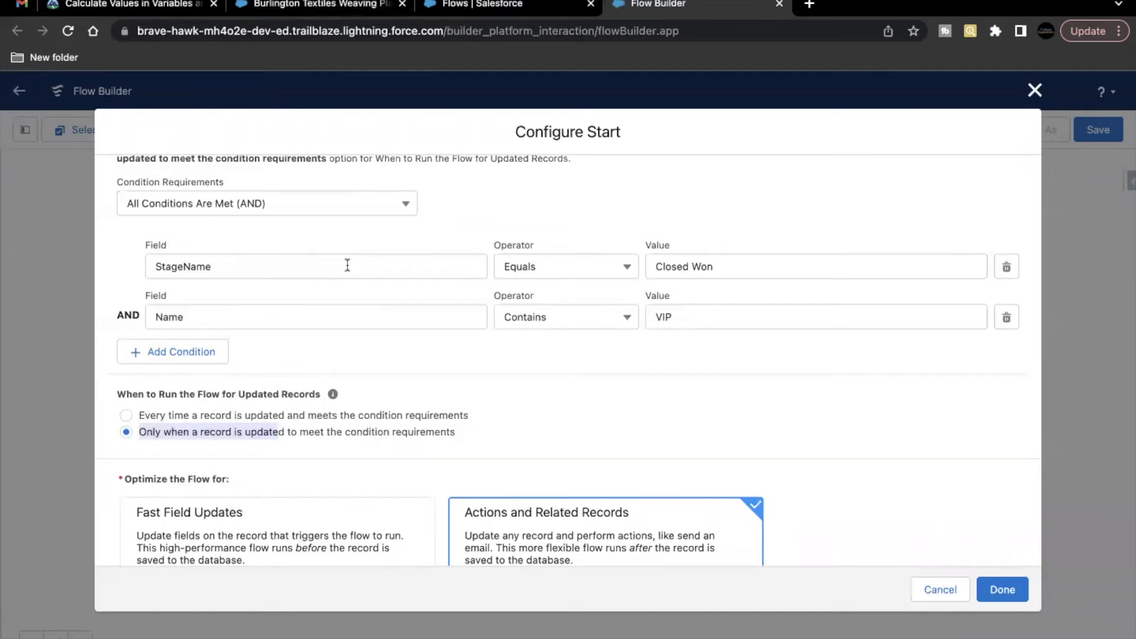
scroll(328, 278, down, 1)
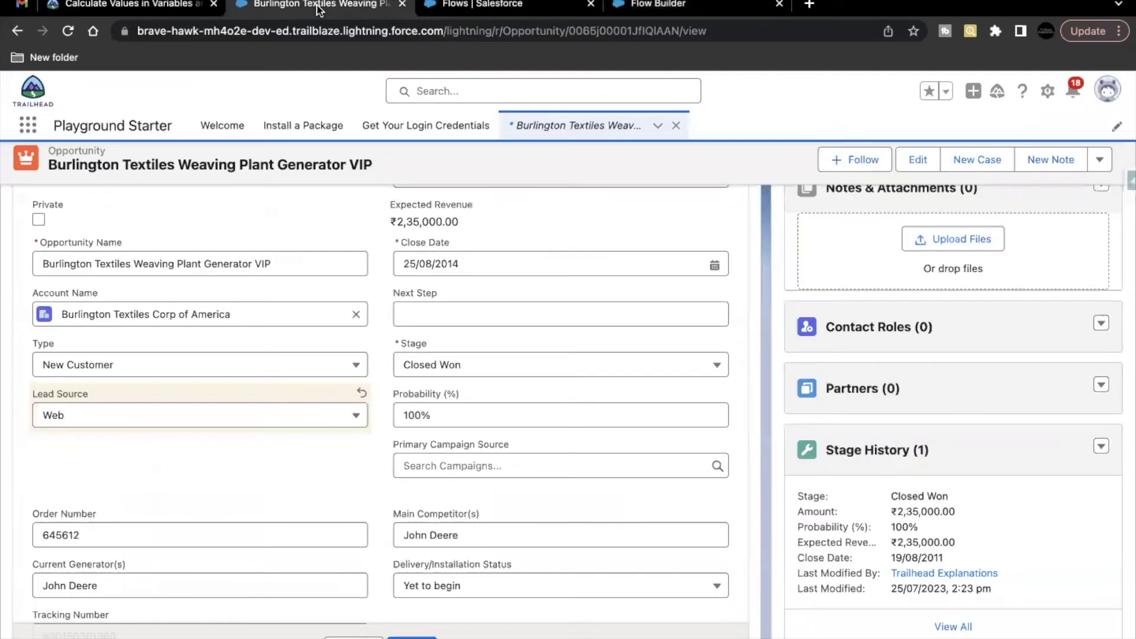
click(320, 7)
click(412, 637)
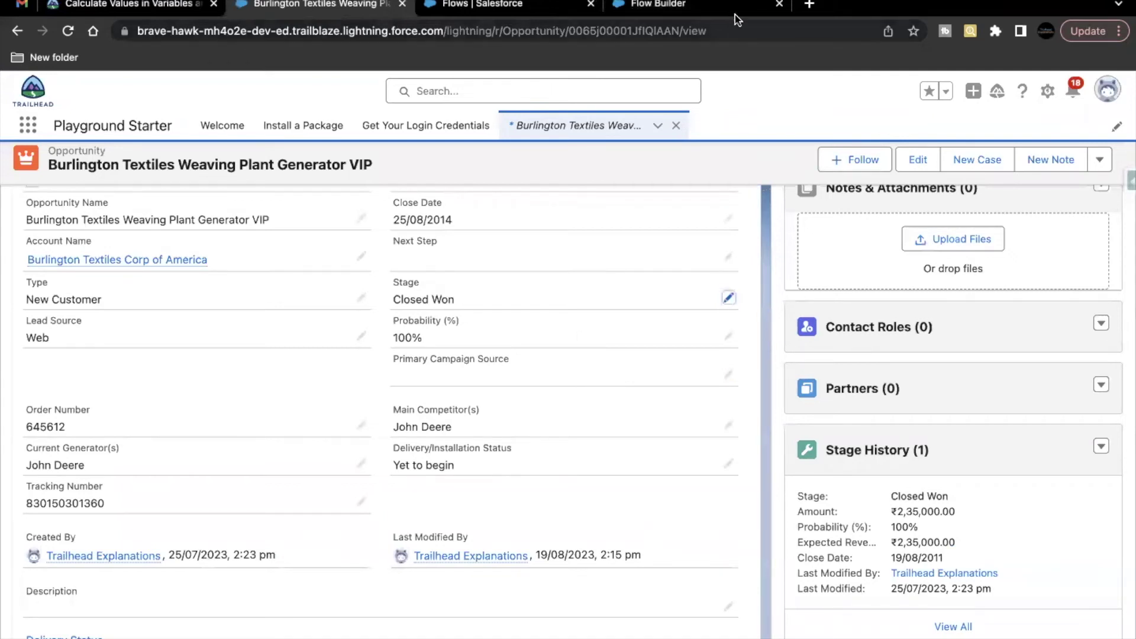
Check the flow's run option, then set the opportunity's Stage to Qualification and save the record.
click(680, 4)
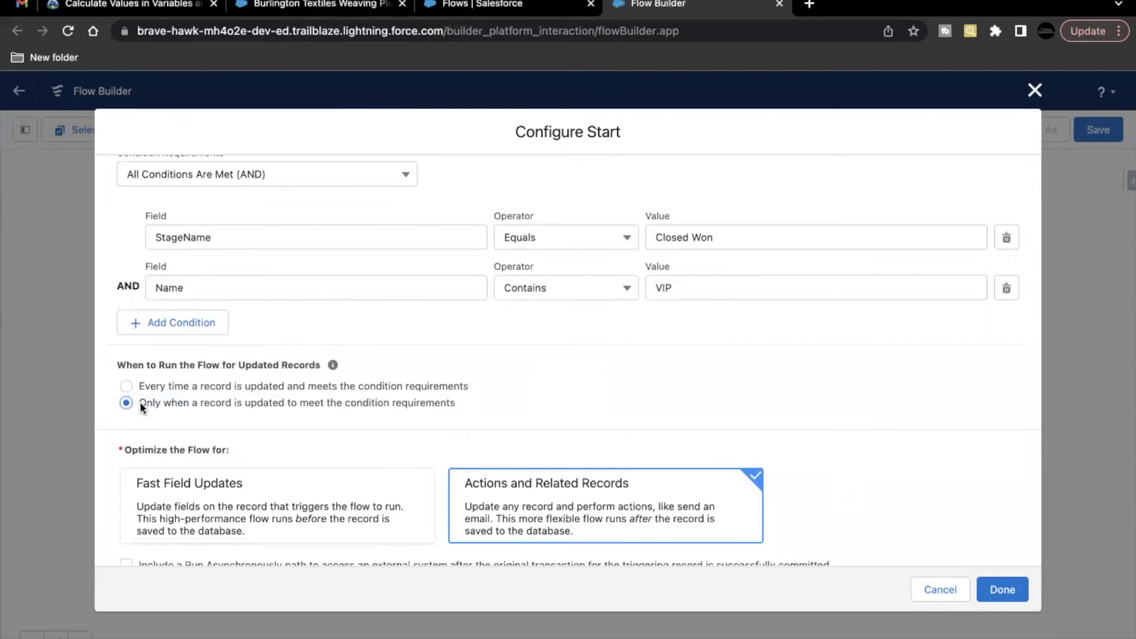
click(263, 402)
click(305, 7)
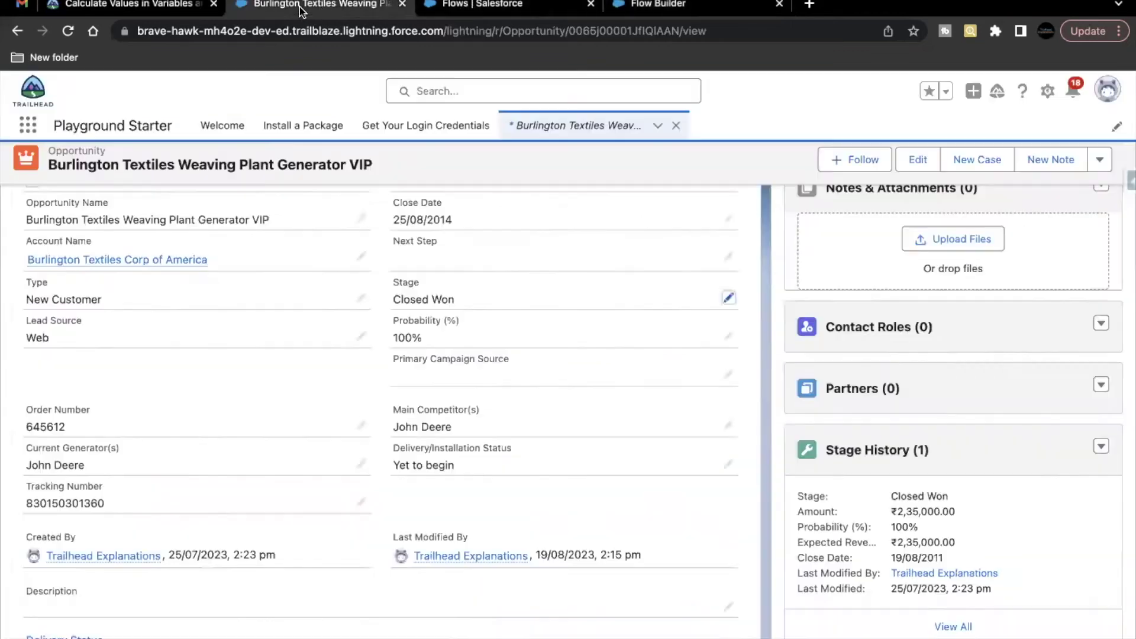
click(728, 339)
click(543, 357)
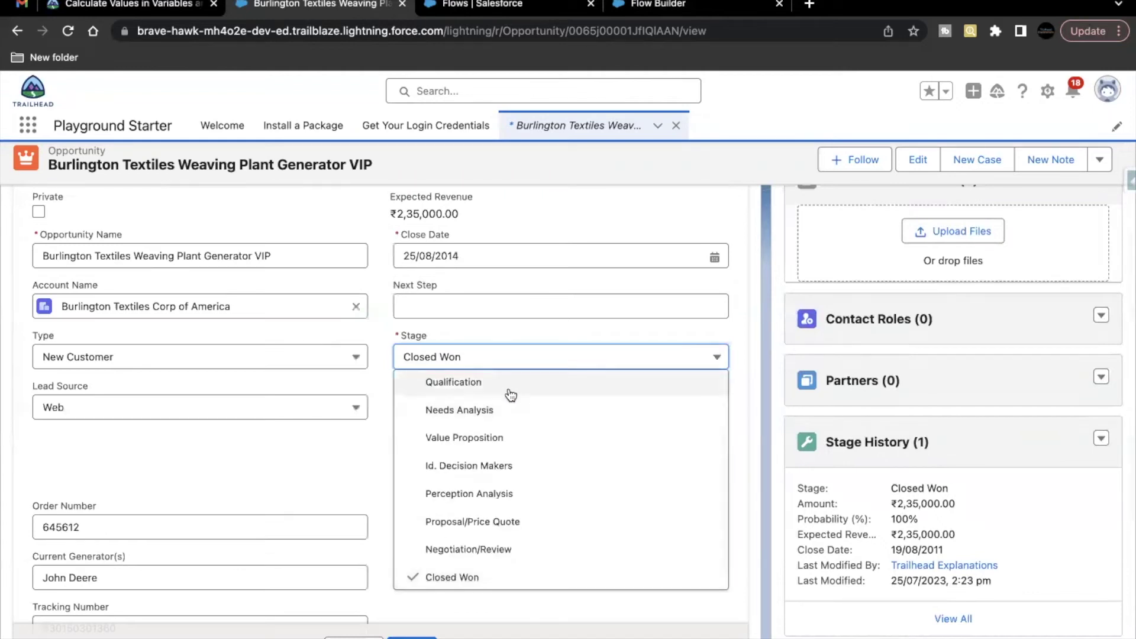
click(519, 380)
click(412, 637)
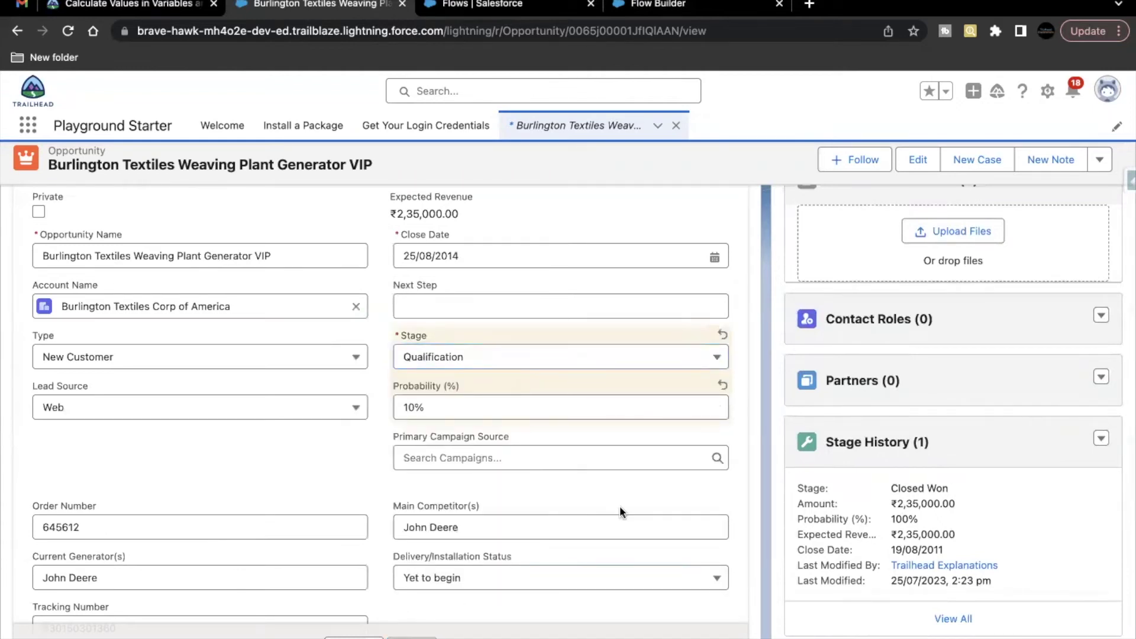
Check the VIP part of the opportunity name and choose Closed Won as the Stage in the edit form.
scroll(405, 421, up, 3)
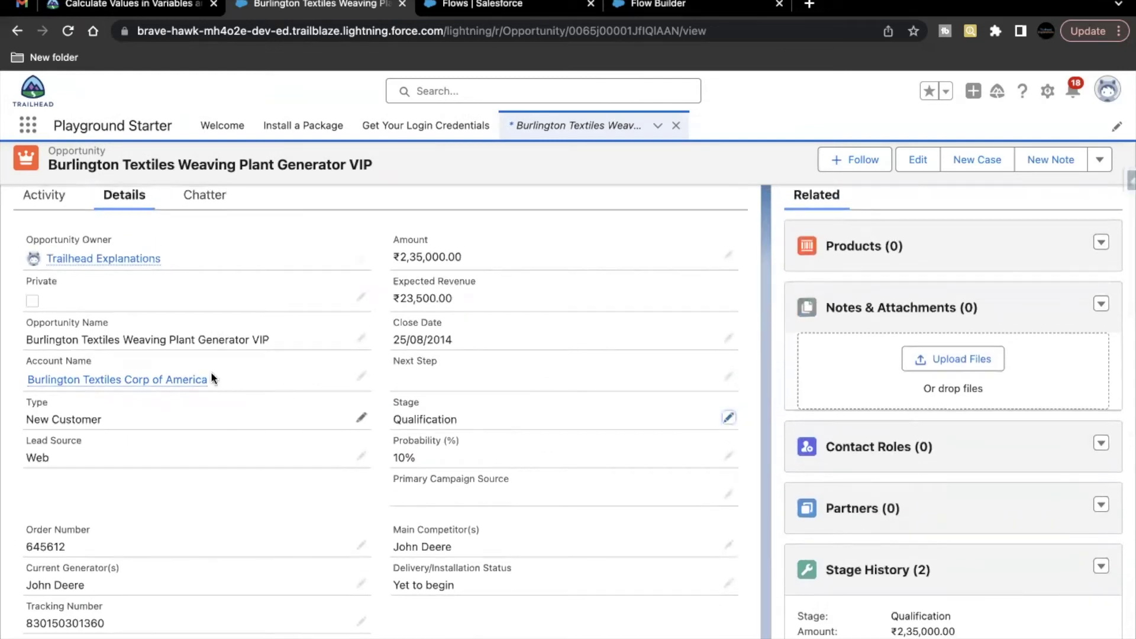
drag(248, 340, 275, 340)
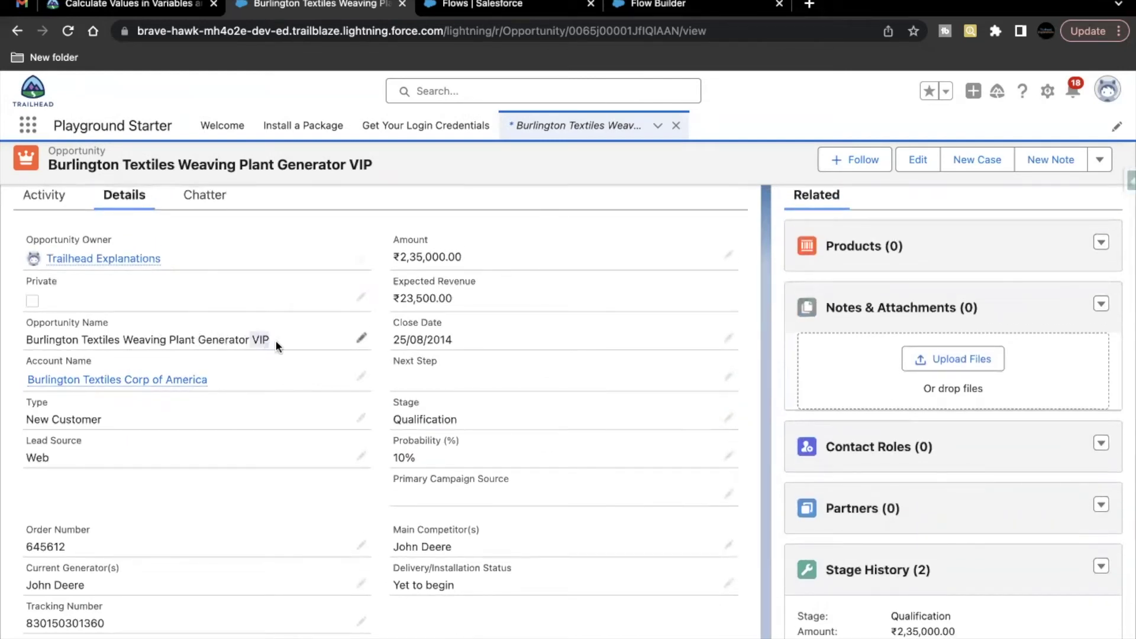
click(729, 416)
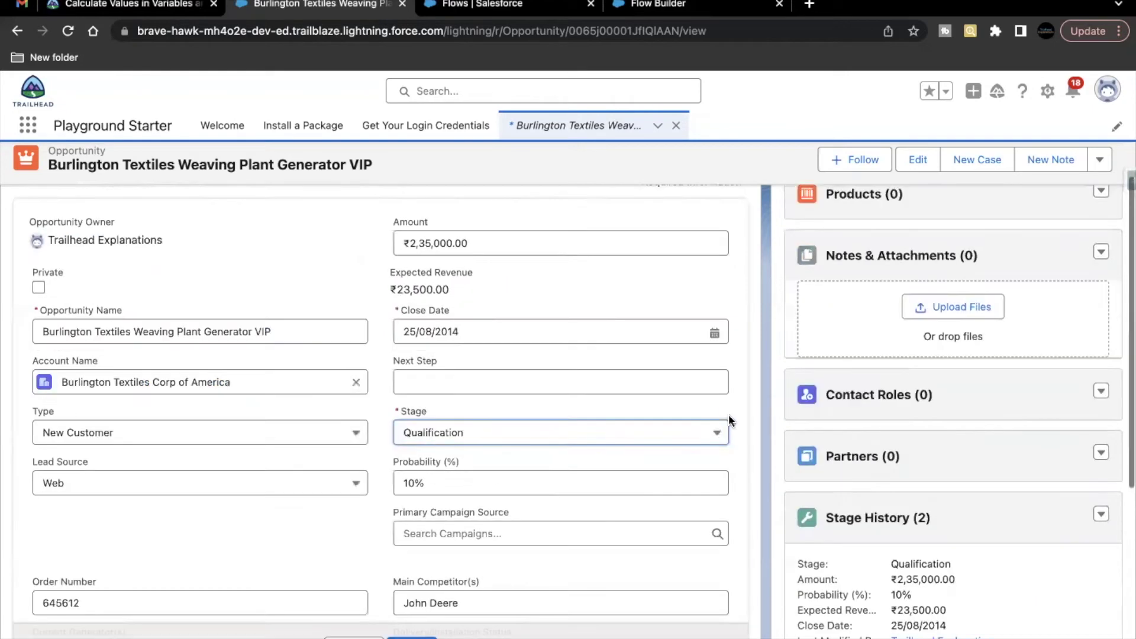
click(525, 436)
scroll(500, 499, down, 5)
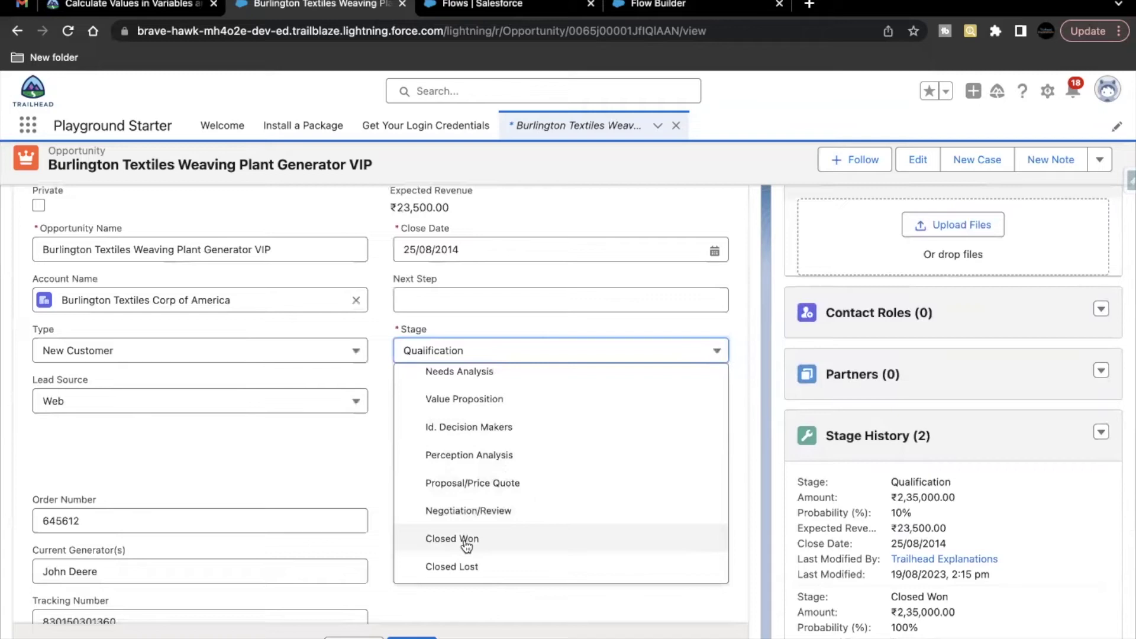
click(481, 538)
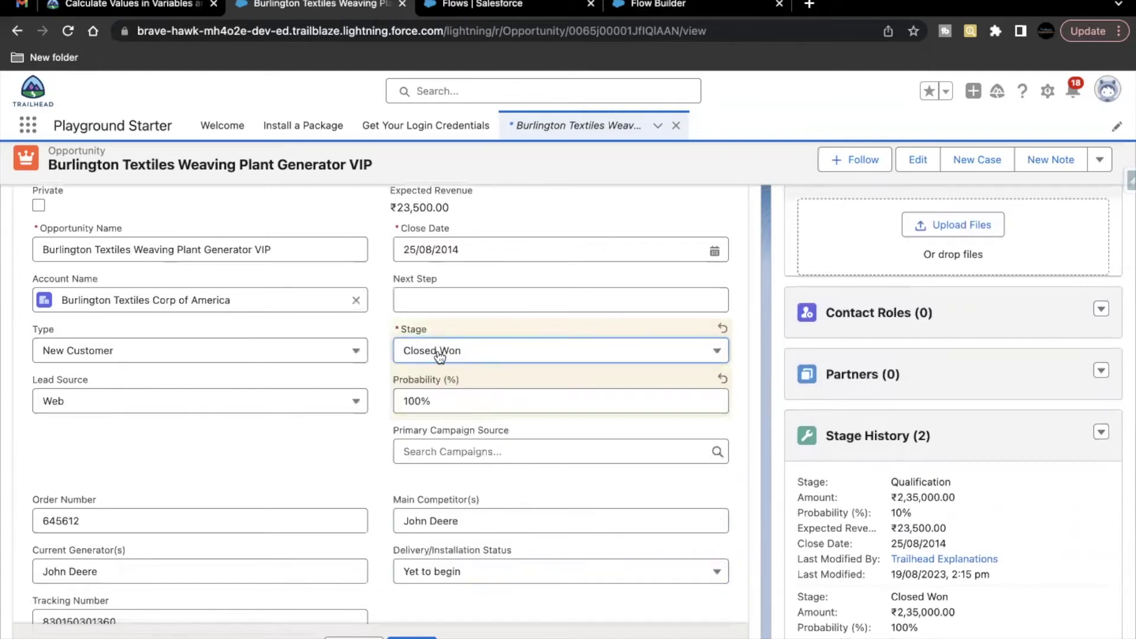
scroll(441, 355, up, 2)
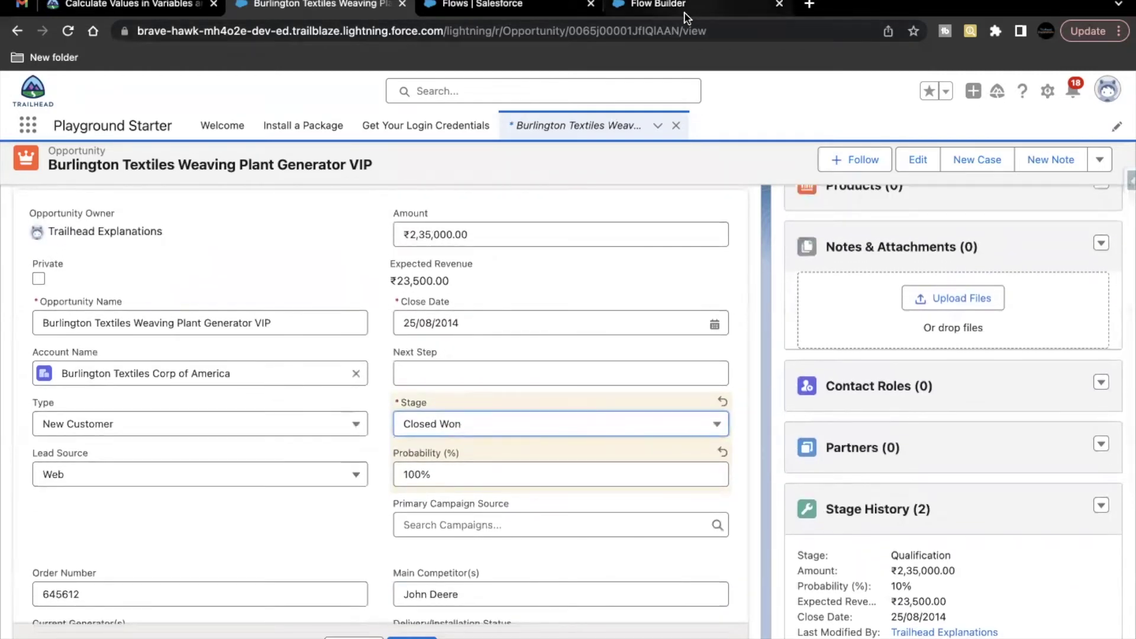
Compare the flow's run option with the opportunity's Stage and VIP name, and discard the unsaved Stage change.
click(645, 5)
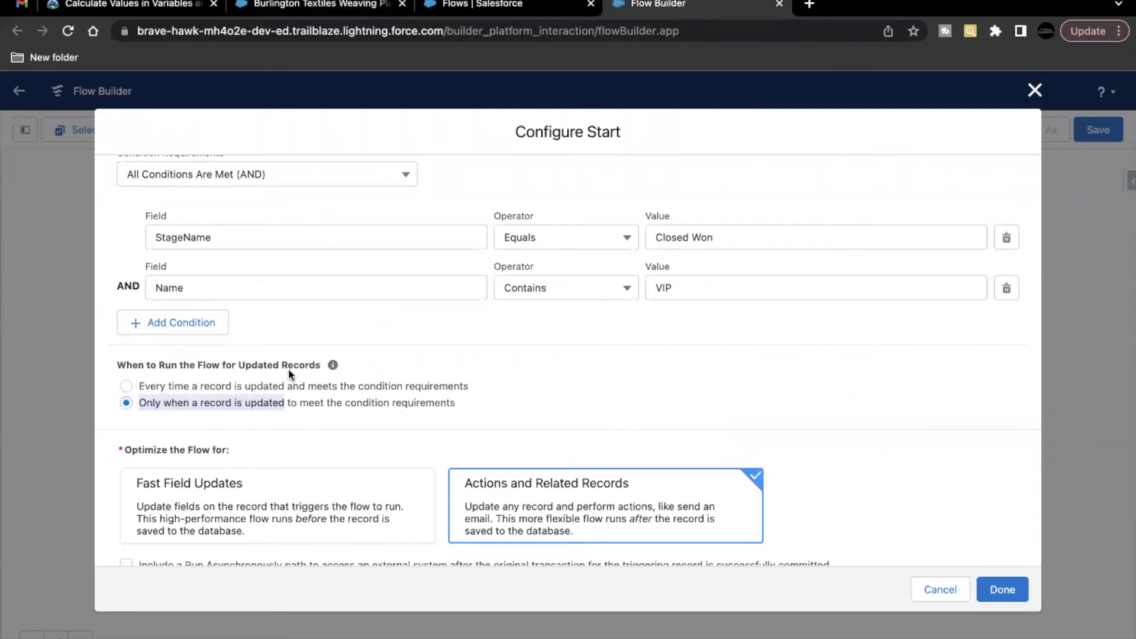
click(313, 5)
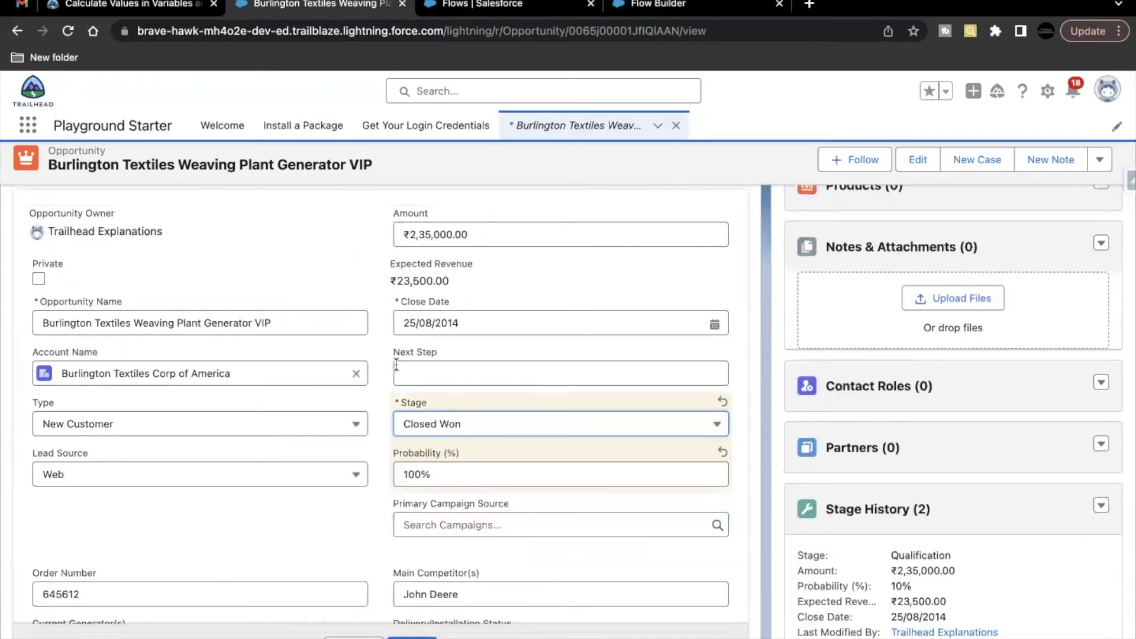
click(645, 5)
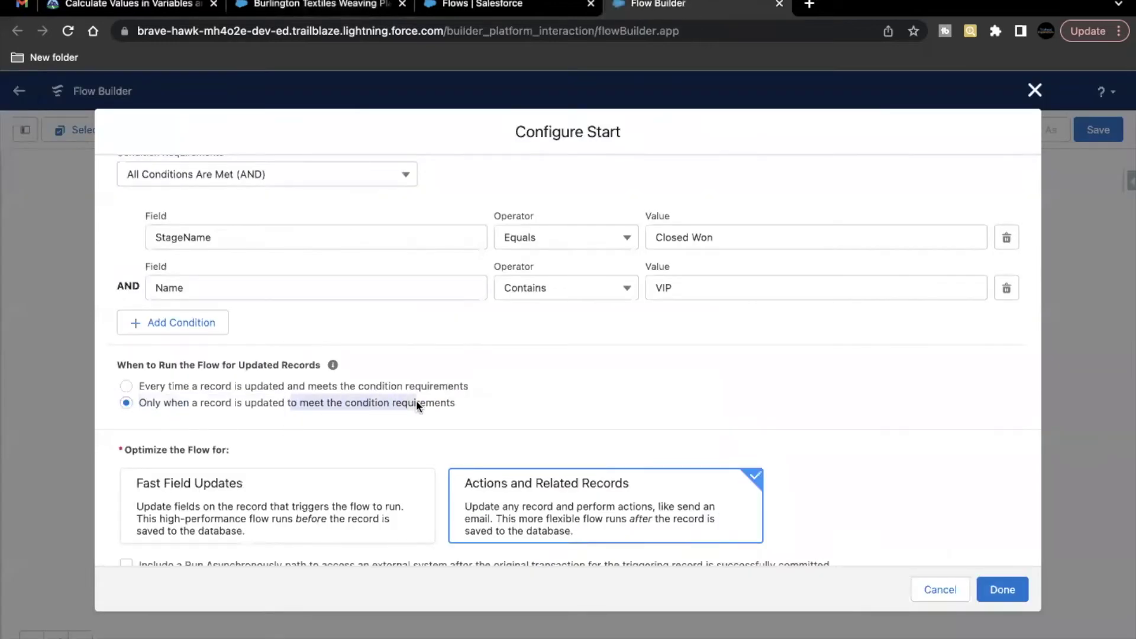
click(314, 5)
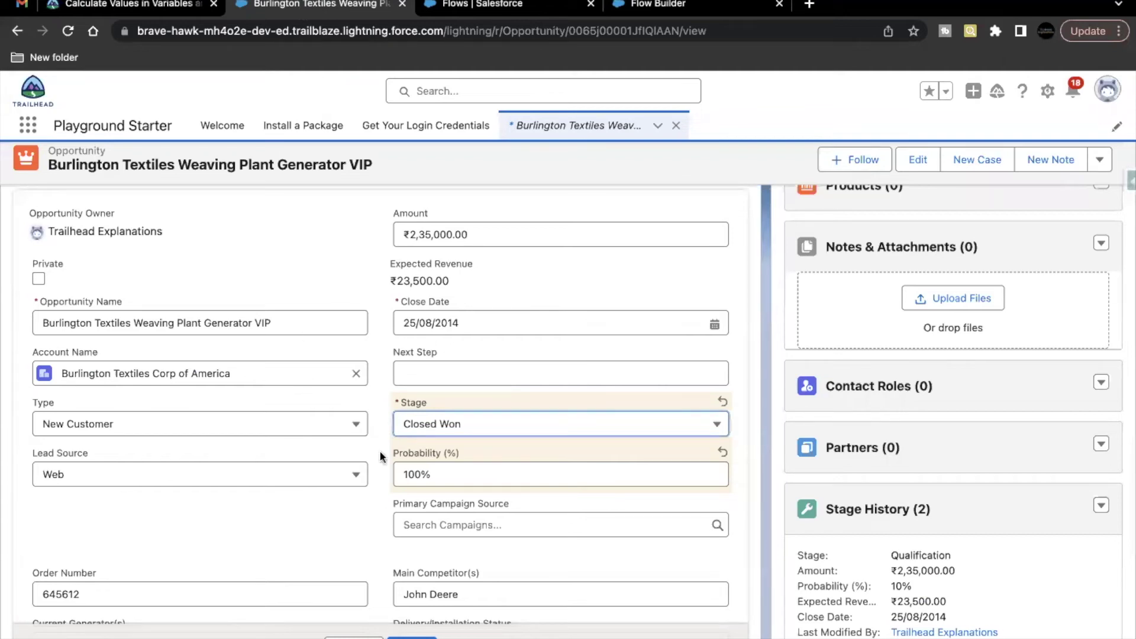
click(275, 322)
key(shift+Left)
key(shift+Left)
click(412, 434)
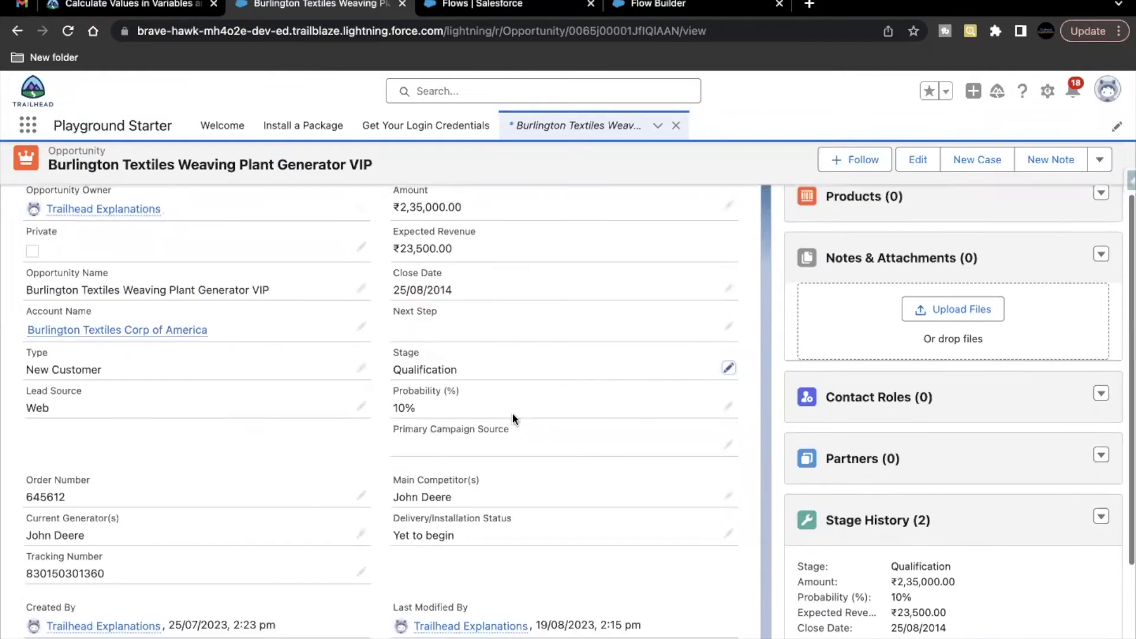
Set the opportunity's Stage to Closed Won and save the record.
click(729, 368)
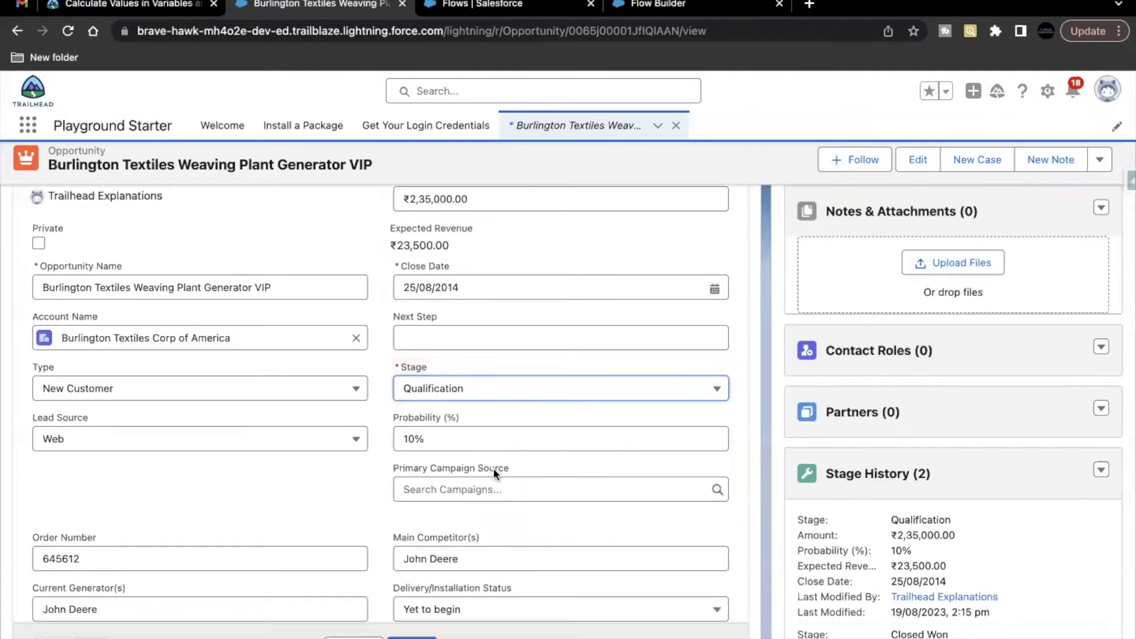
click(533, 394)
scroll(495, 475, down, 3)
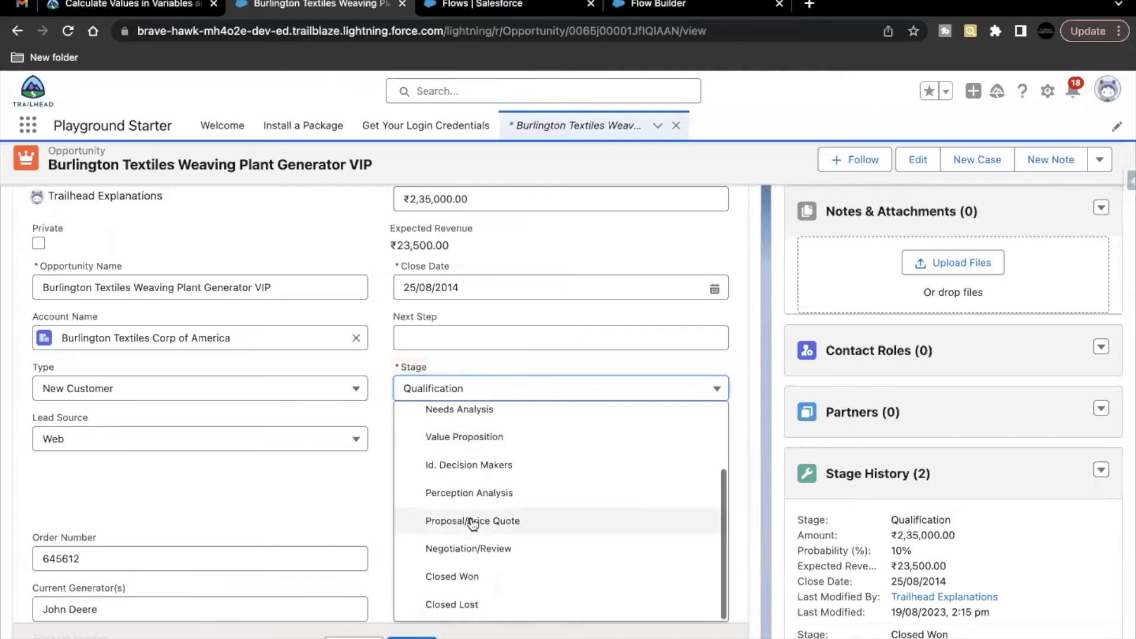
click(446, 586)
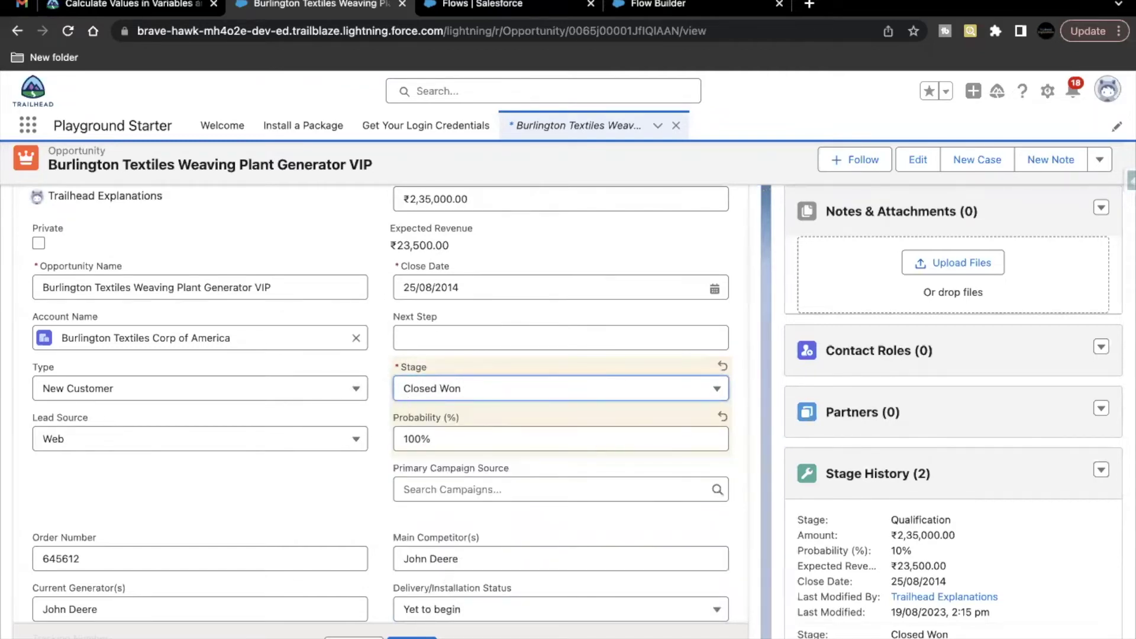
key(Return)
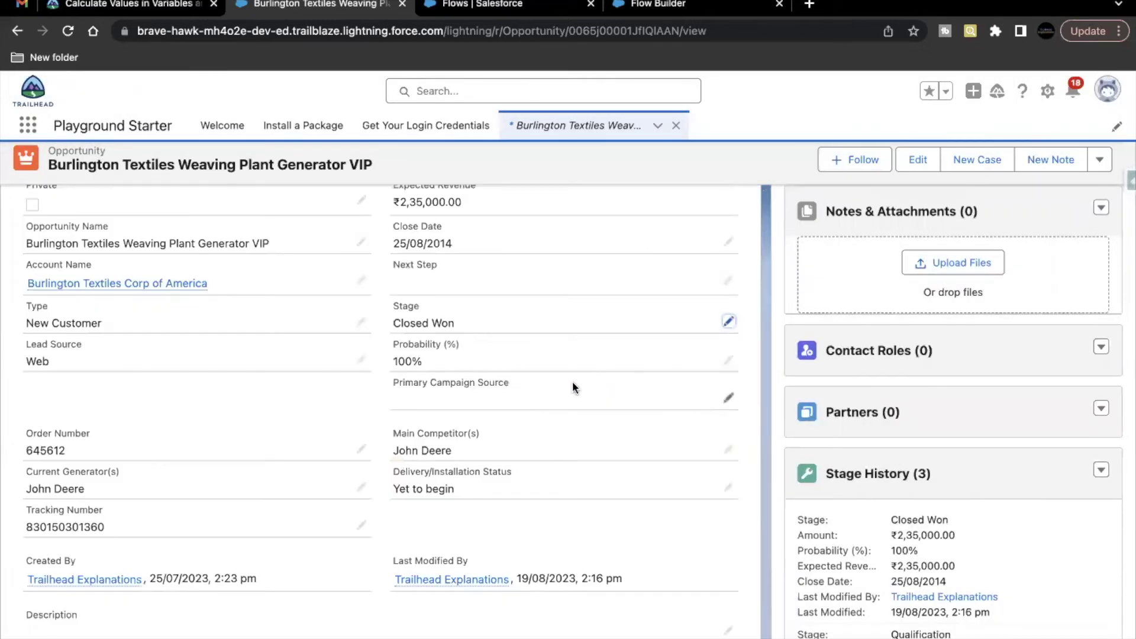
Review the flow's two run options for updated records against the opportunity's Stage and the VIP in its name.
click(658, 4)
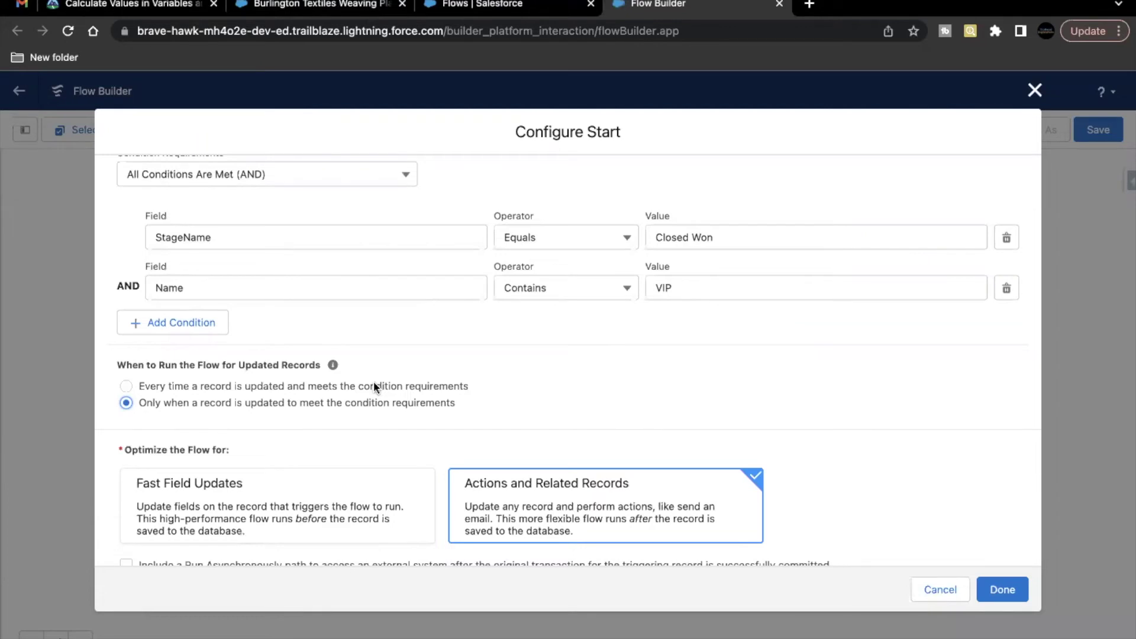
click(374, 383)
click(296, 403)
click(299, 8)
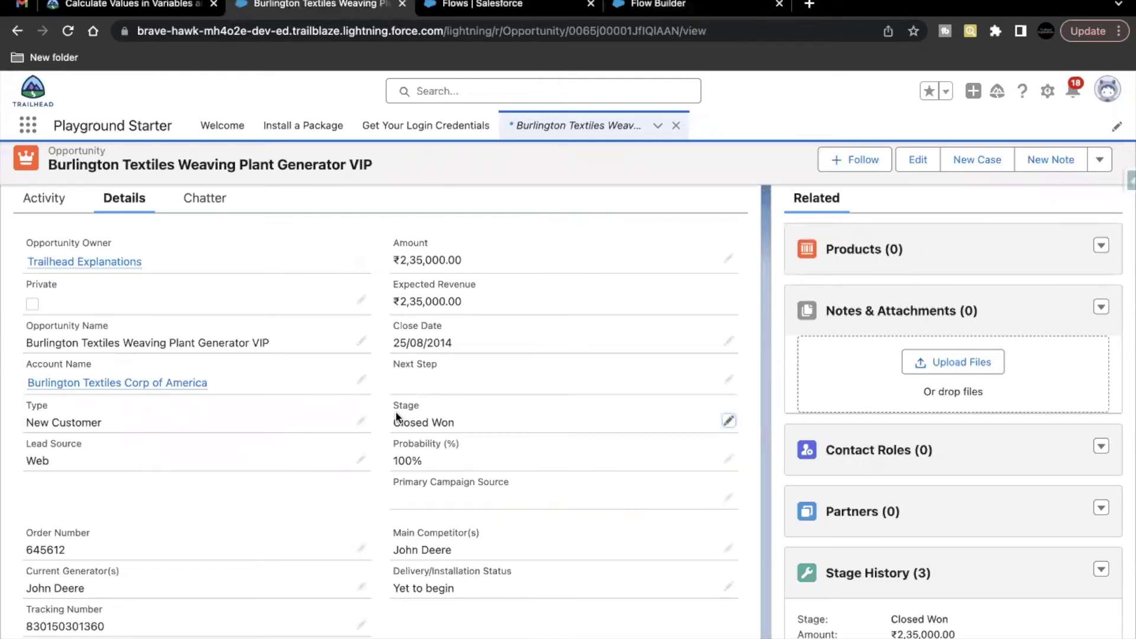
drag(390, 420, 460, 421)
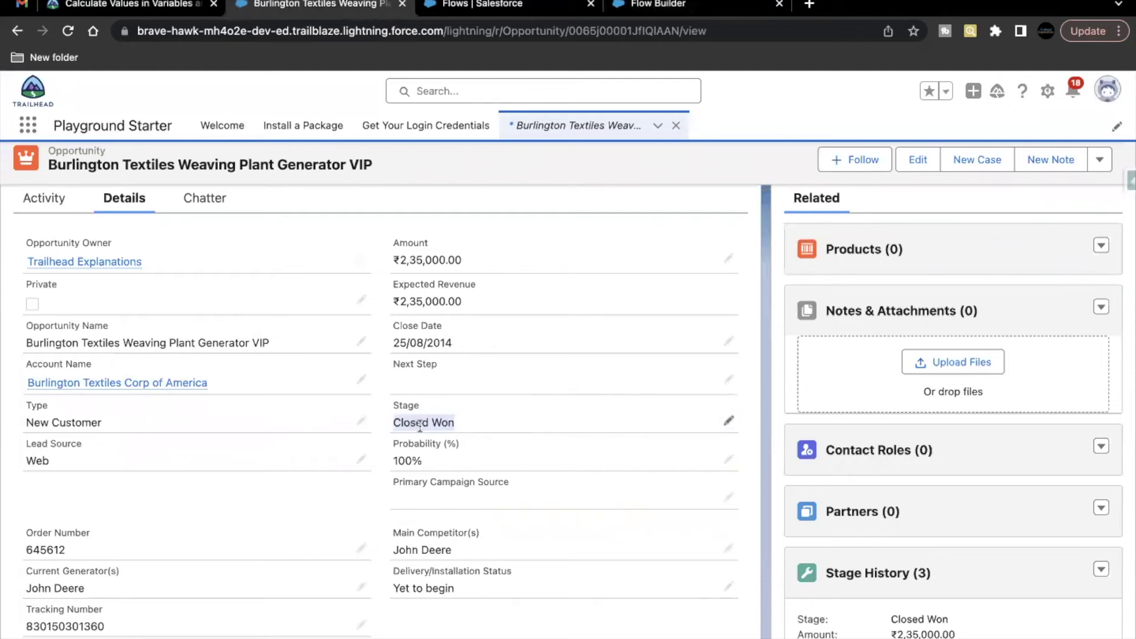
click(180, 346)
drag(180, 347, 324, 345)
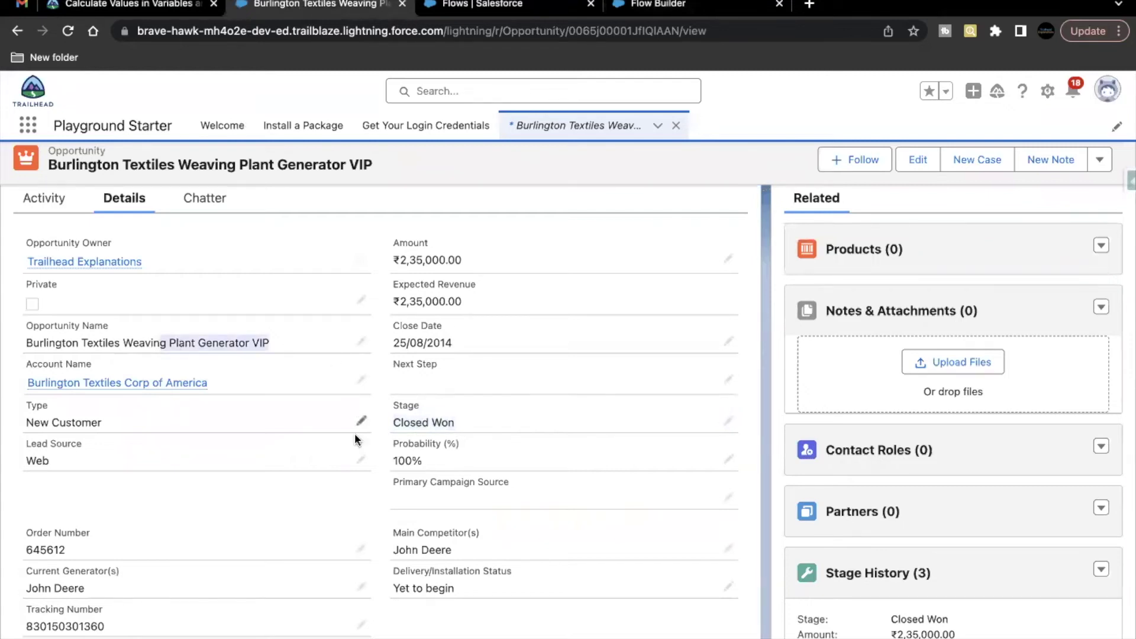
Set the opportunity's Lead Source to Phone Inquiry, compare the record with the flow's run options, and save it.
click(363, 462)
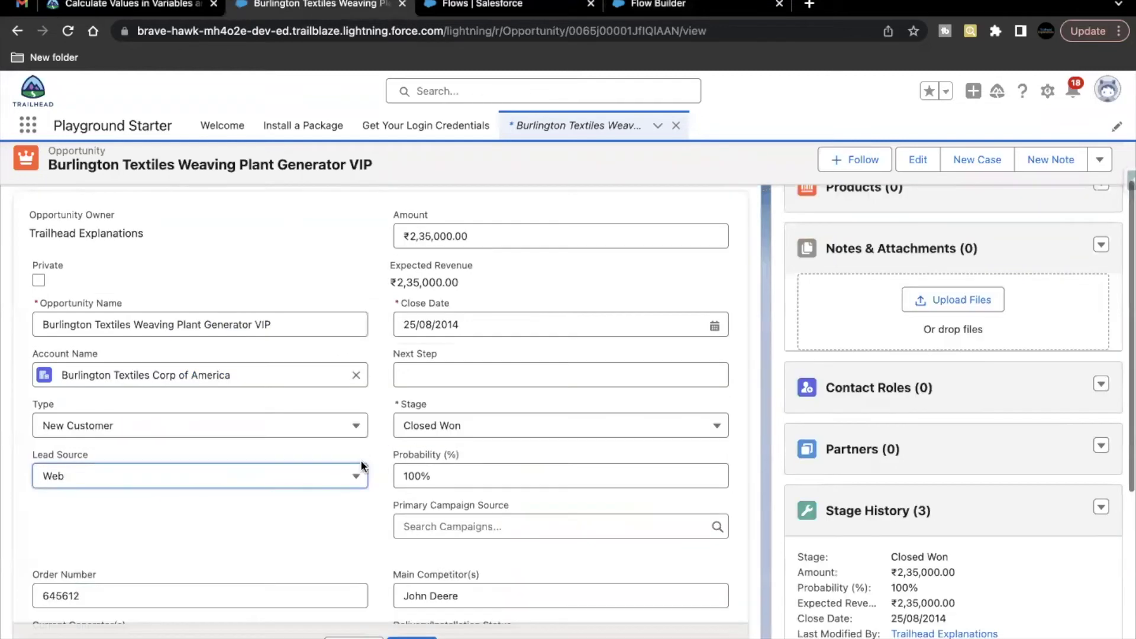
click(278, 483)
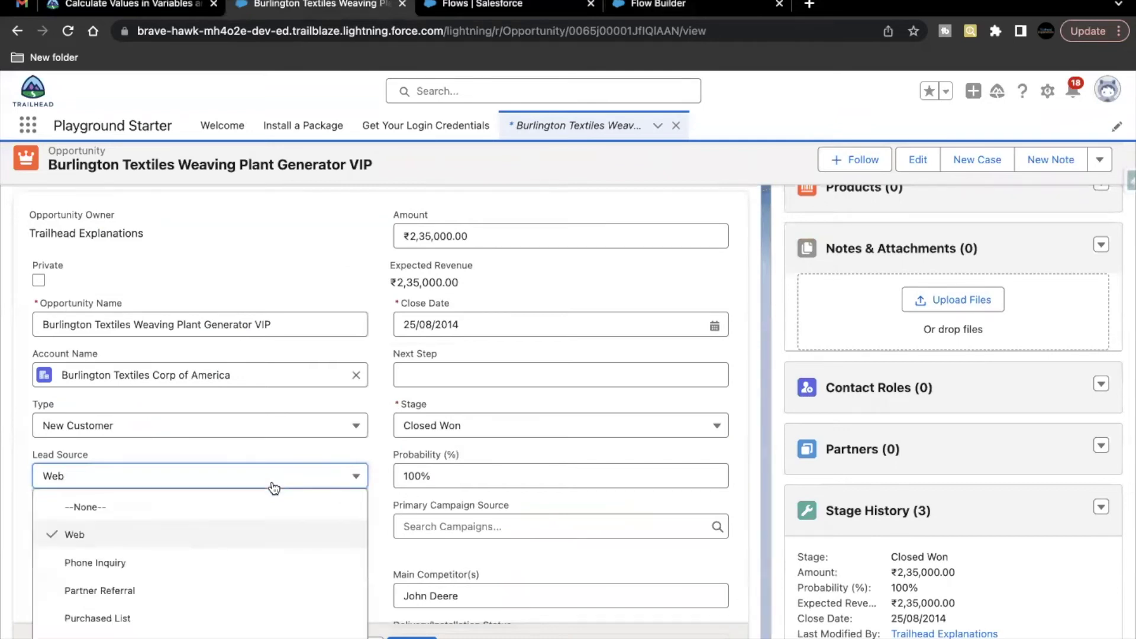
click(189, 566)
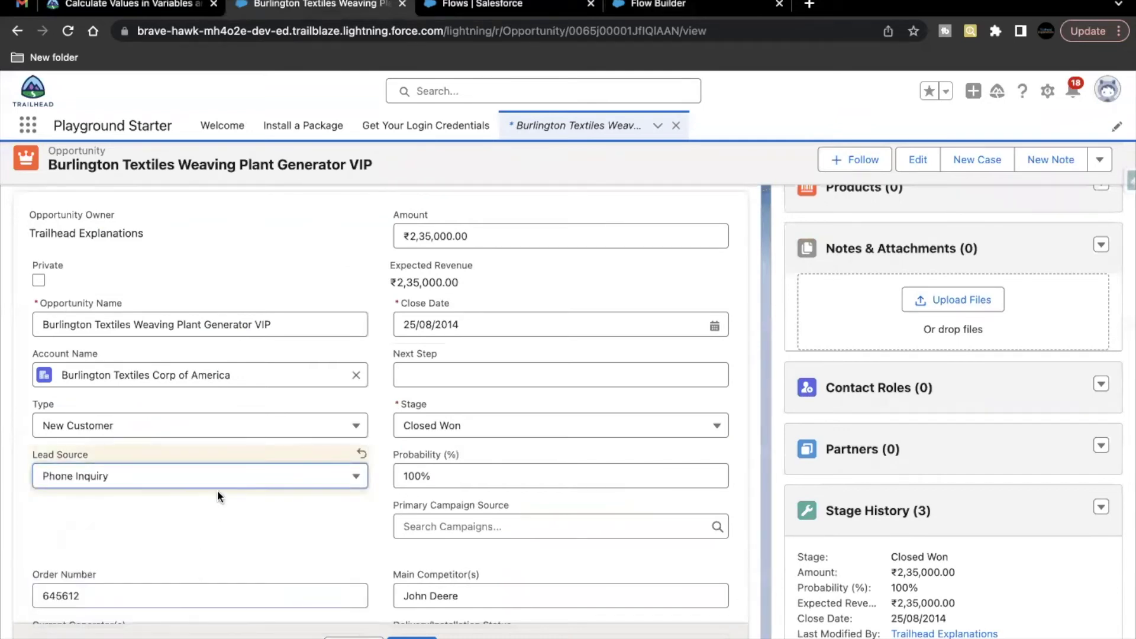
click(49, 450)
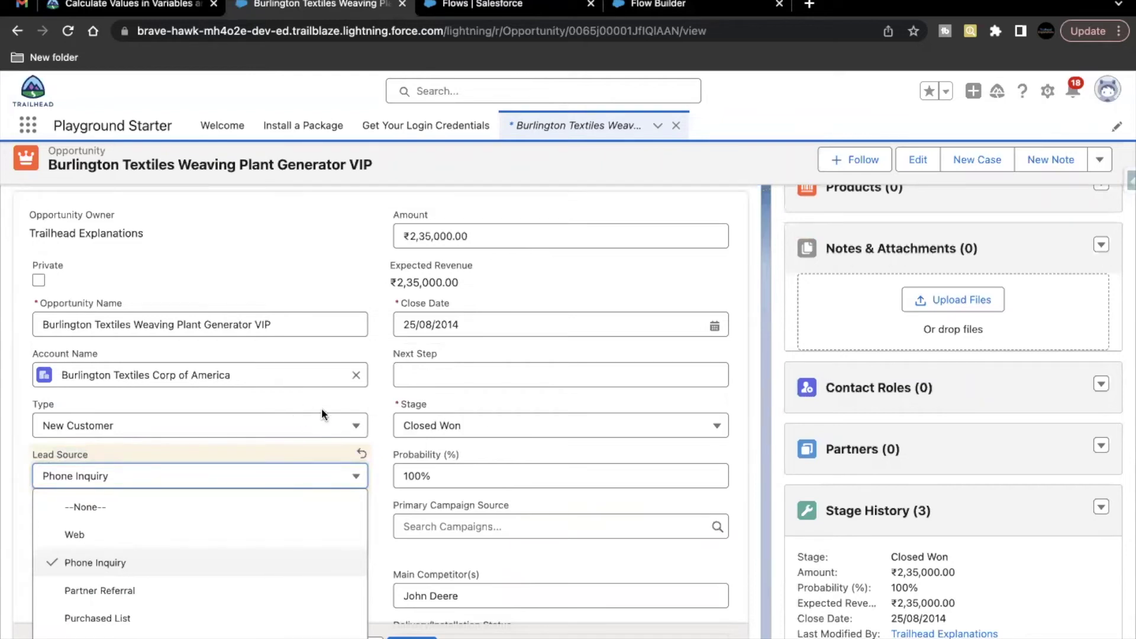
click(385, 600)
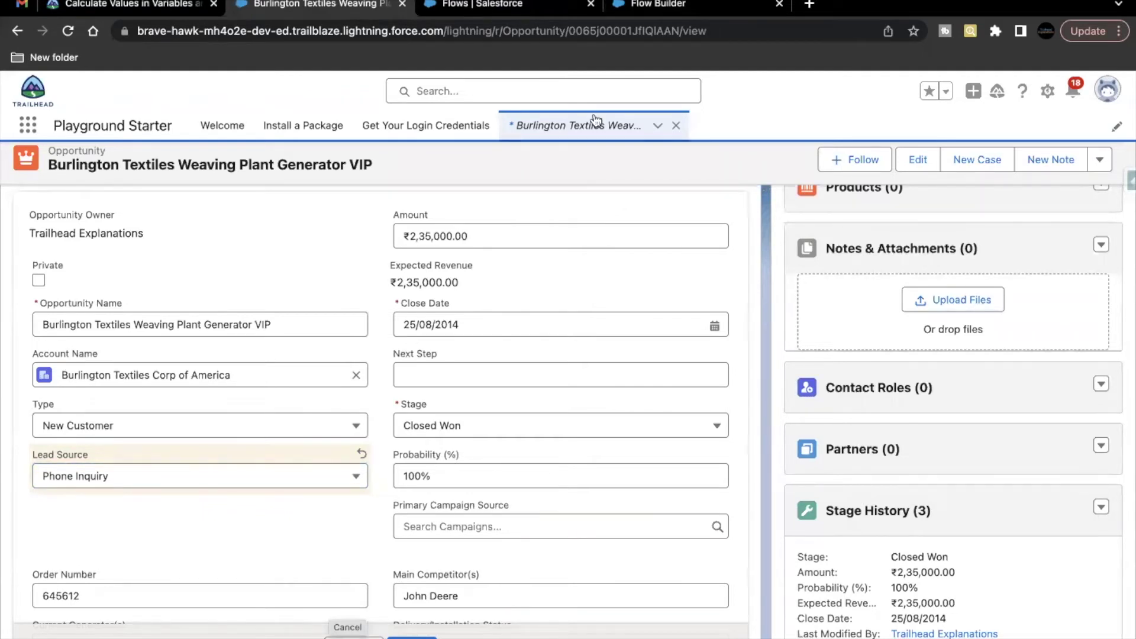
click(679, 7)
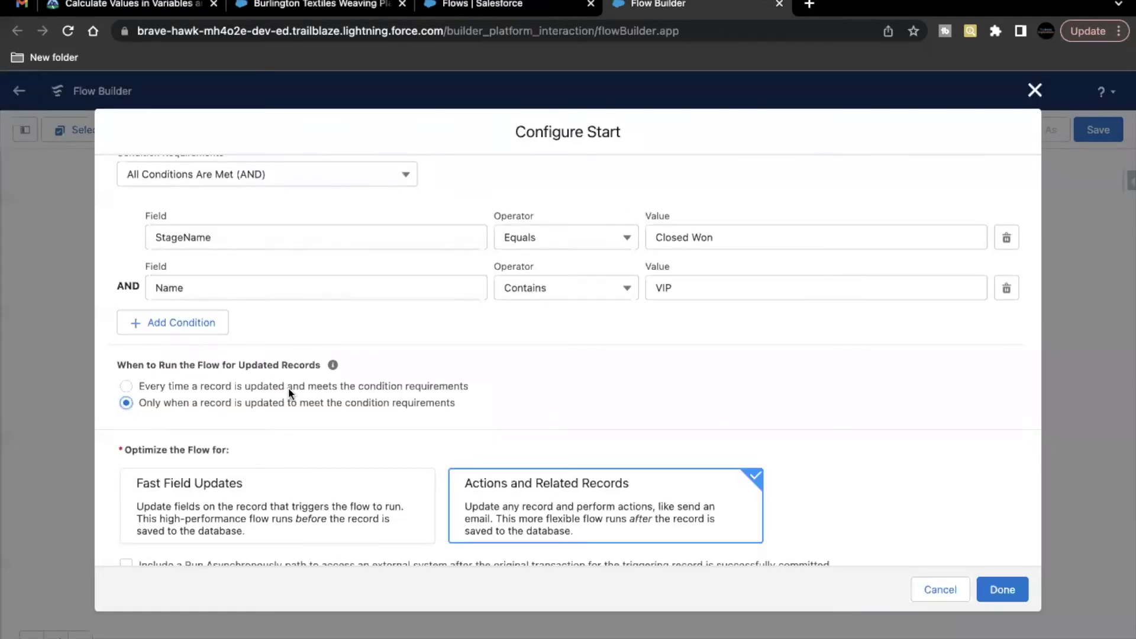
click(281, 8)
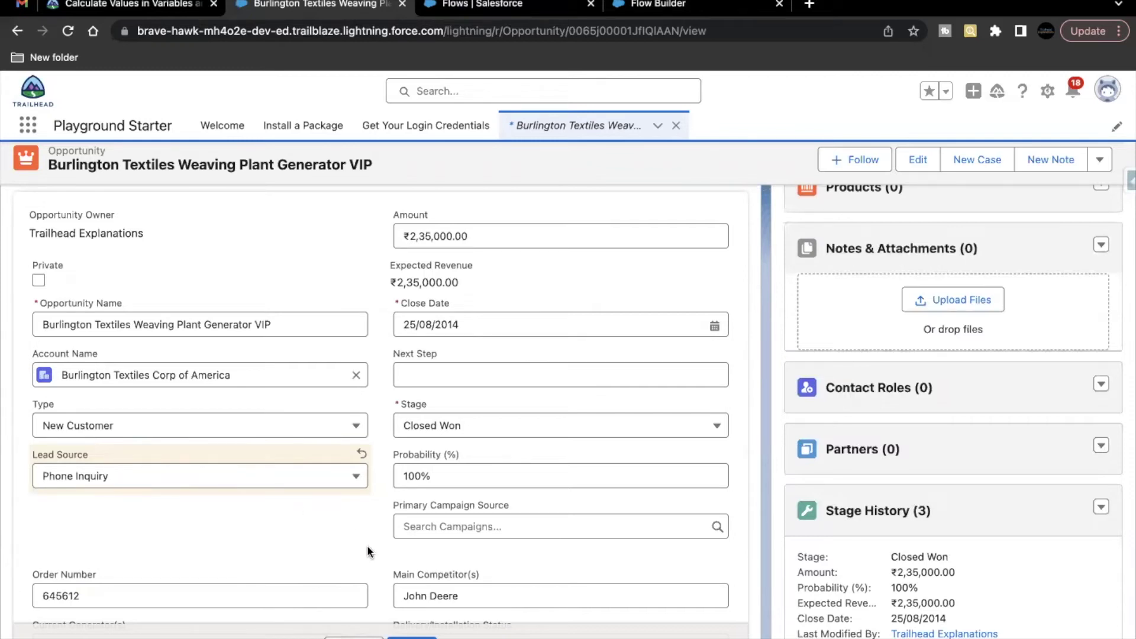
click(412, 638)
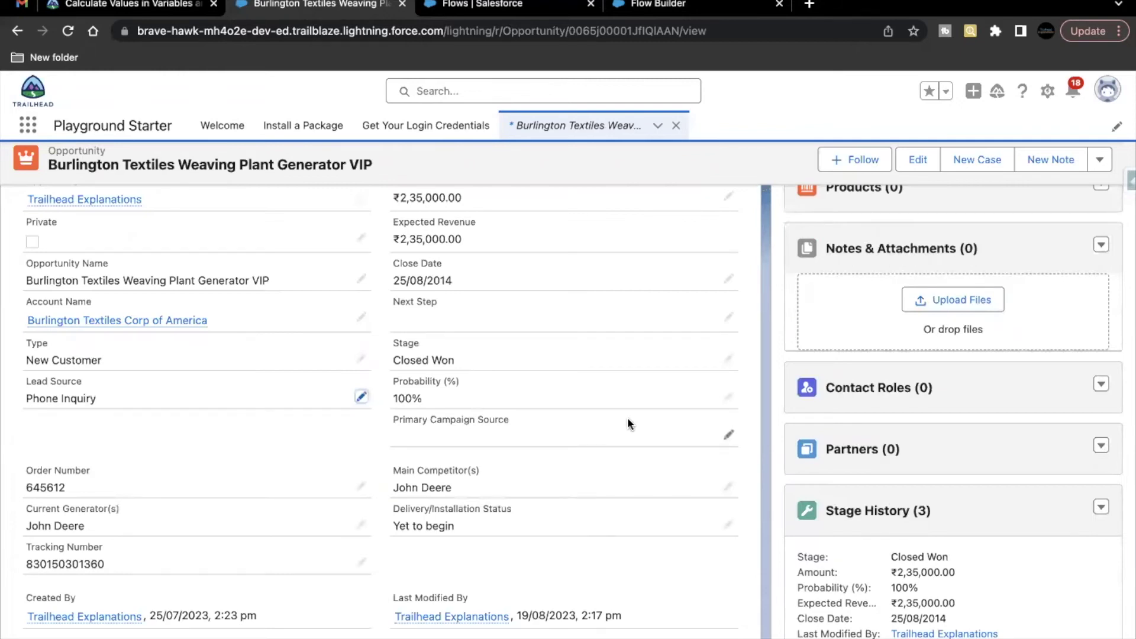
Check the flow's run and optimization settings against the challenge requirements and confirm the start configuration.
scroll(628, 417, up, 1)
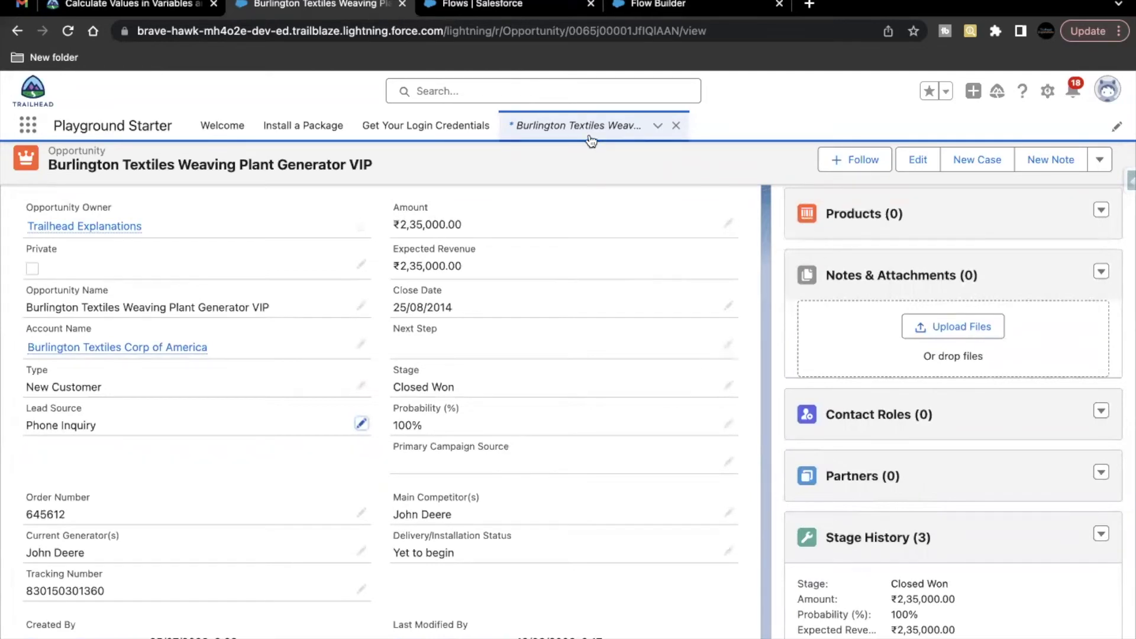
click(685, 7)
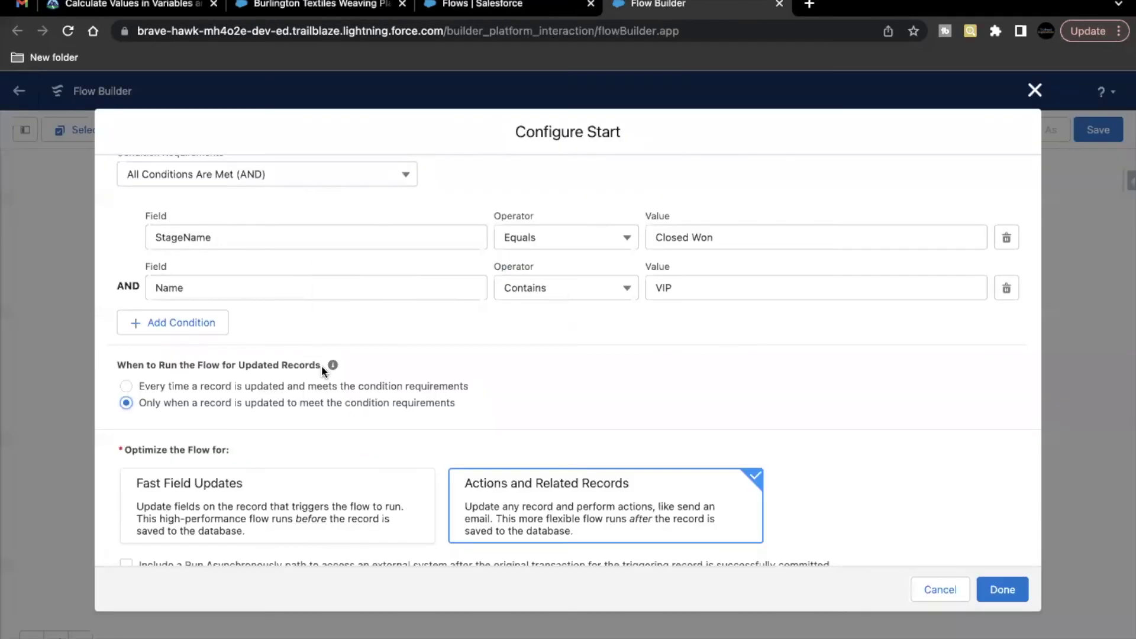
scroll(321, 364, down, 1)
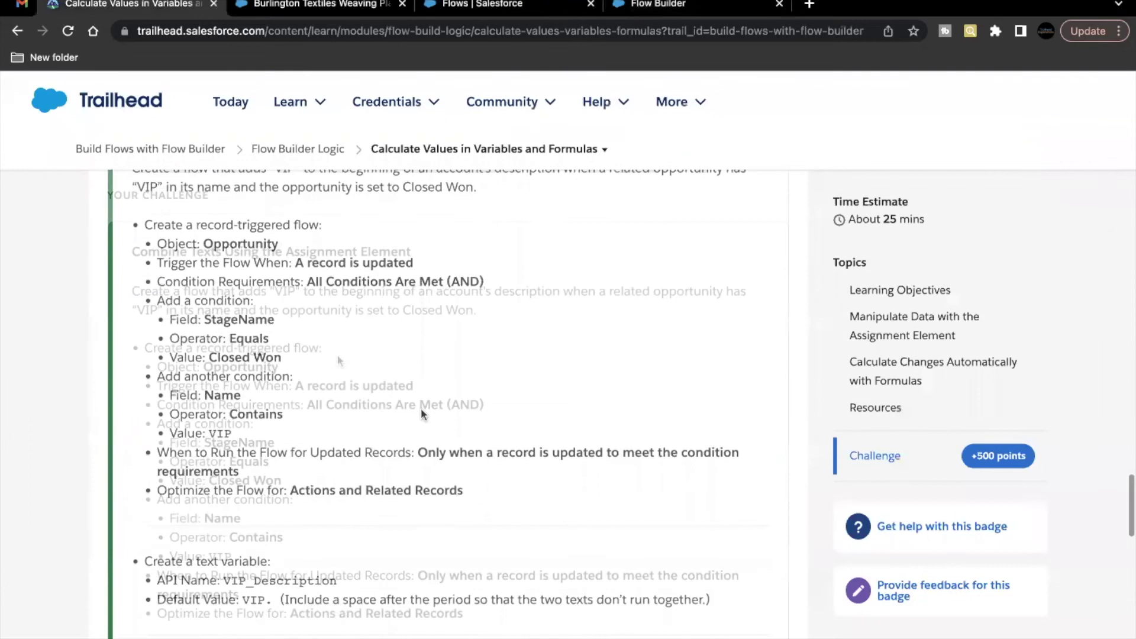
scroll(420, 411, down, 1)
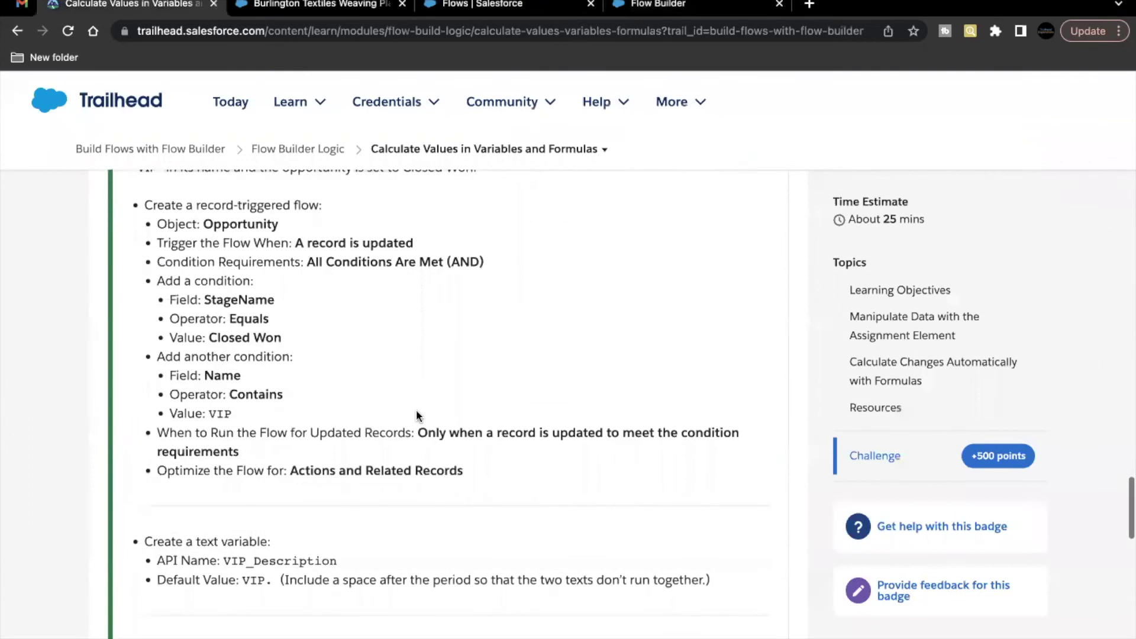
drag(279, 472, 456, 466)
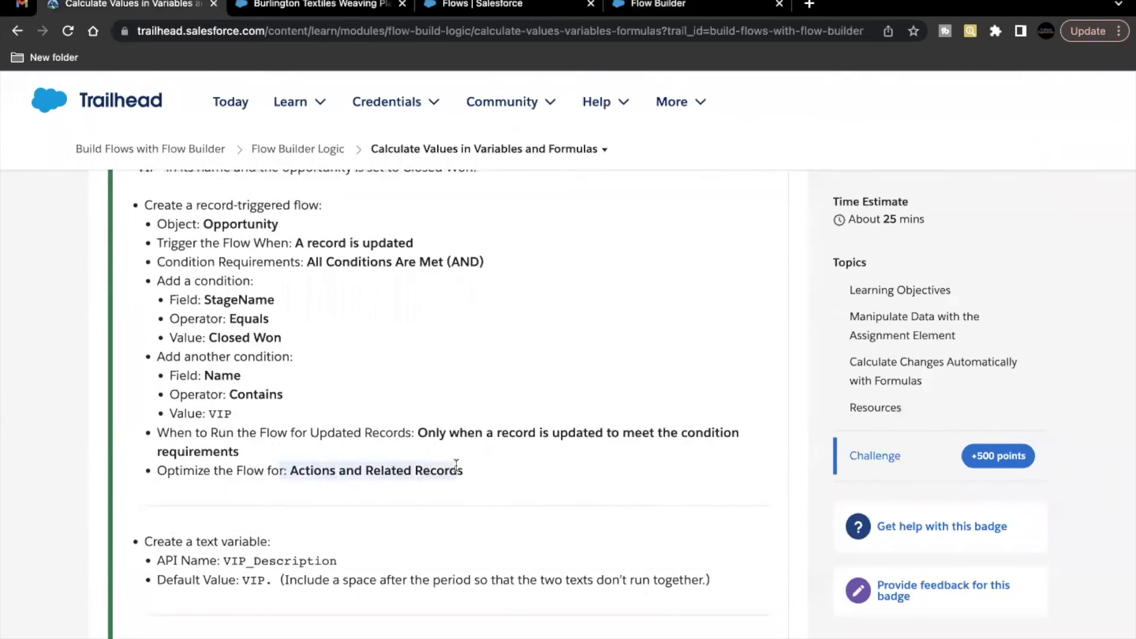
click(658, 4)
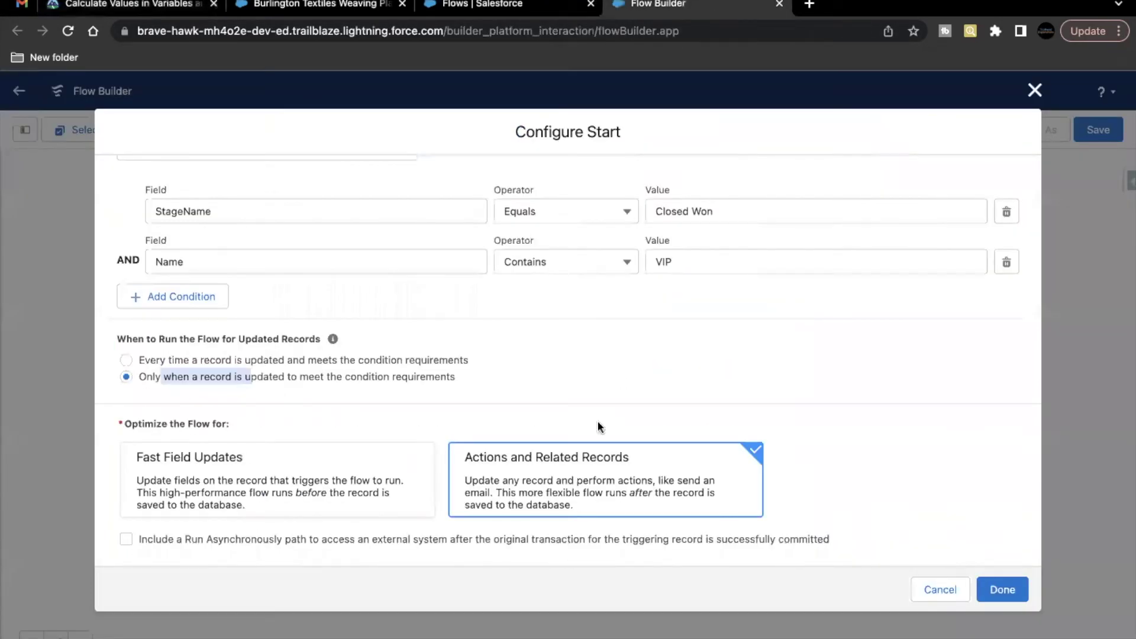
click(1002, 589)
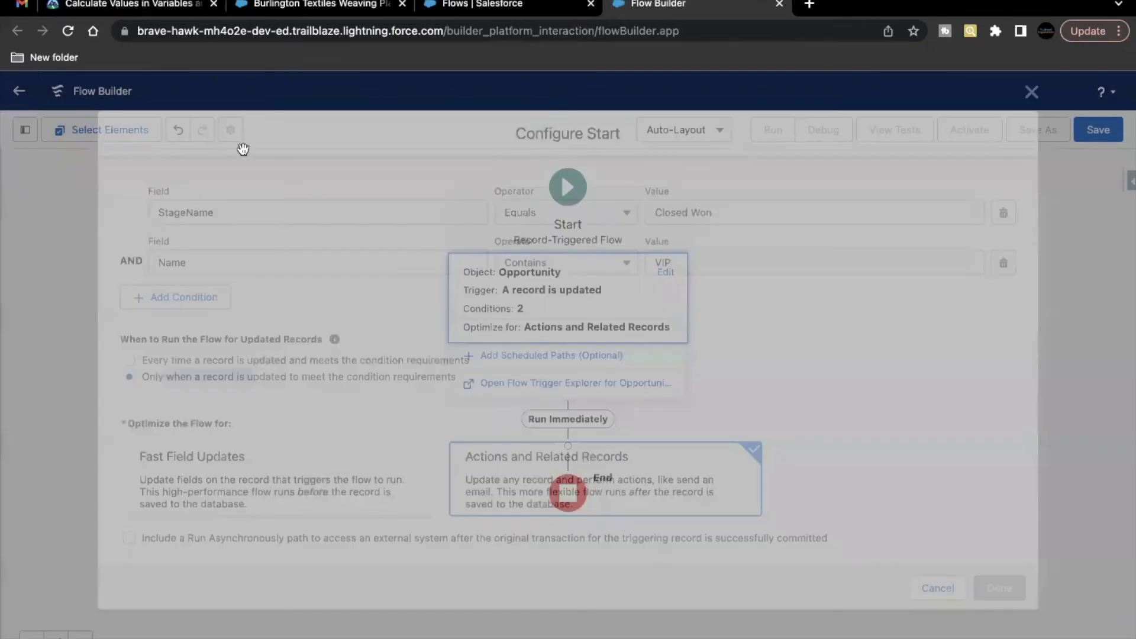
Copy the API name VIP_Description from the challenge's text variable instructions and read the default value requirement.
click(166, 8)
scroll(342, 417, down, 4)
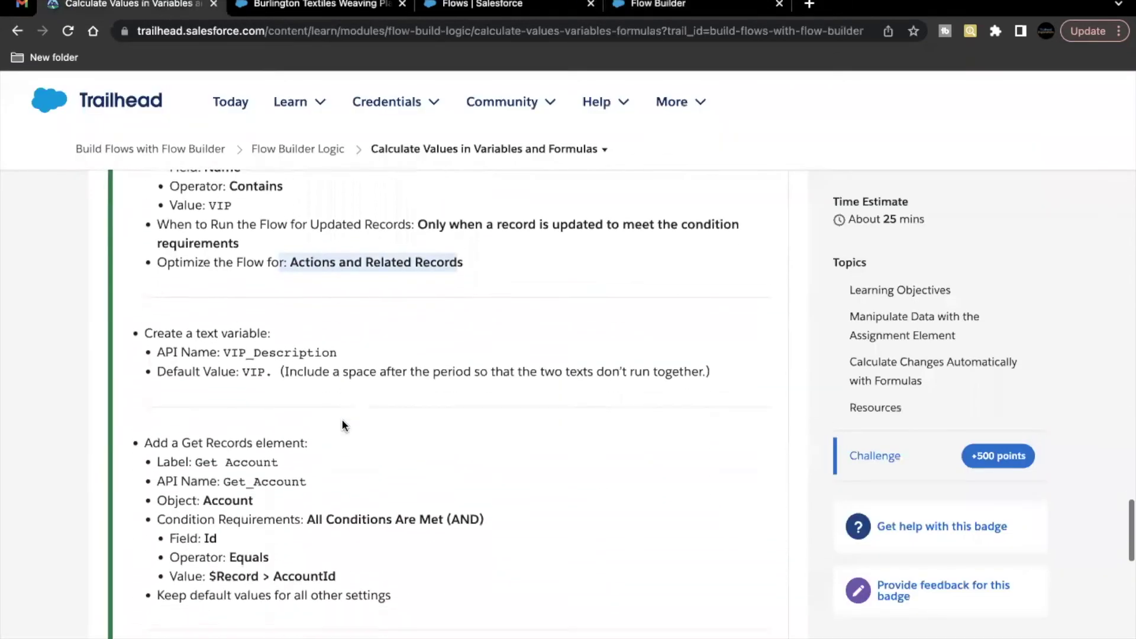
drag(181, 315, 223, 345)
double_click(223, 344)
key(super+c)
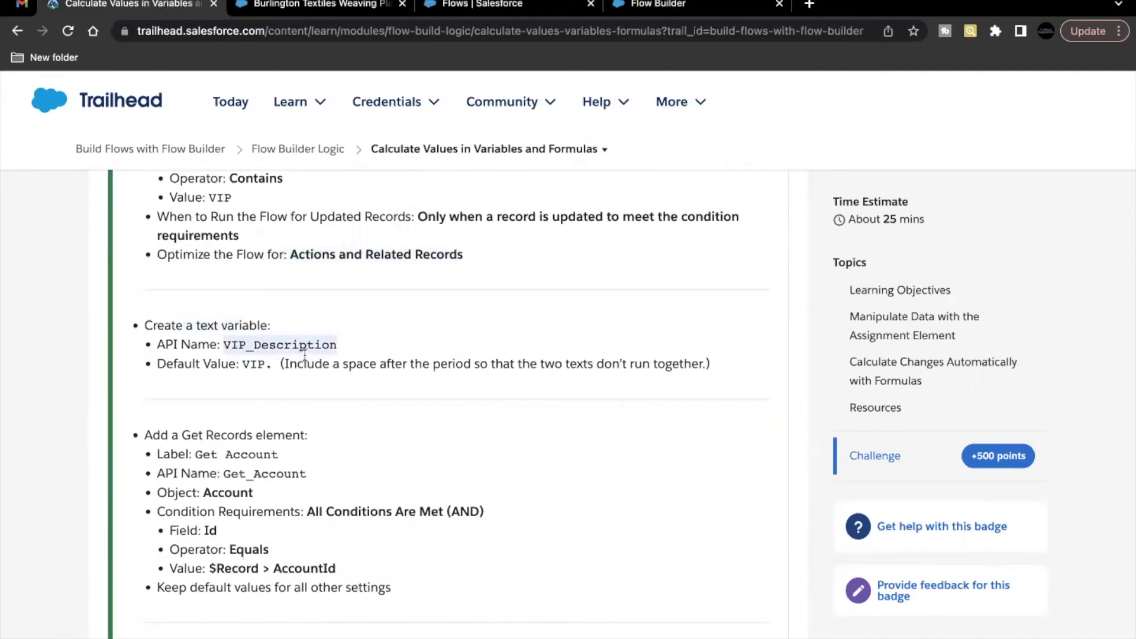
drag(175, 367, 377, 367)
click(254, 367)
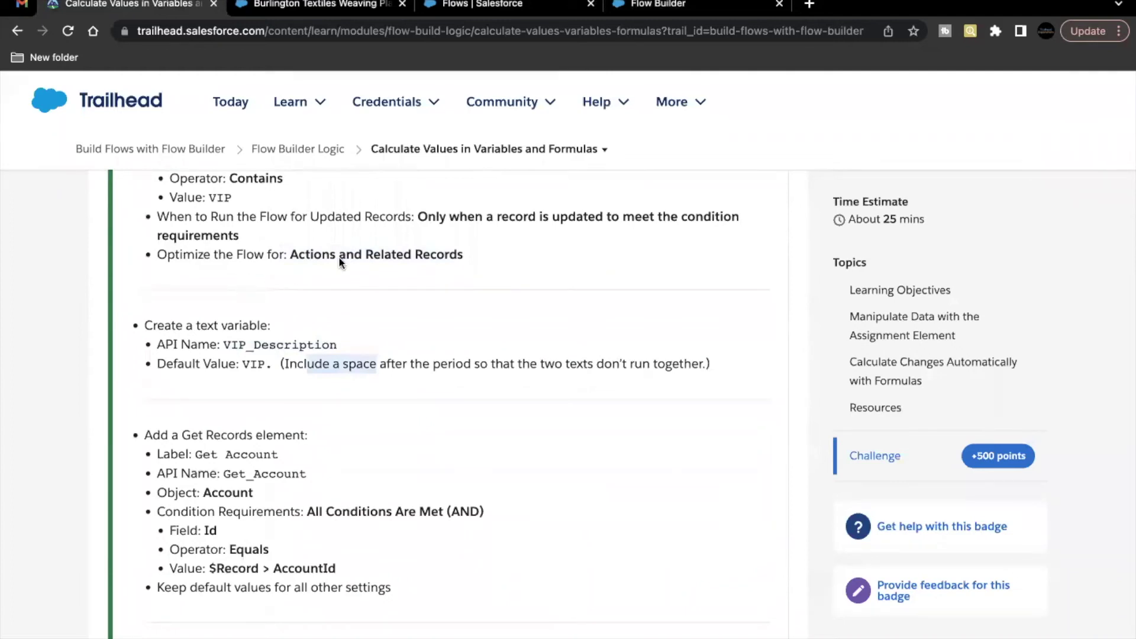
Start a new flow resource of type Variable with the API name VIP_Description.
click(649, 4)
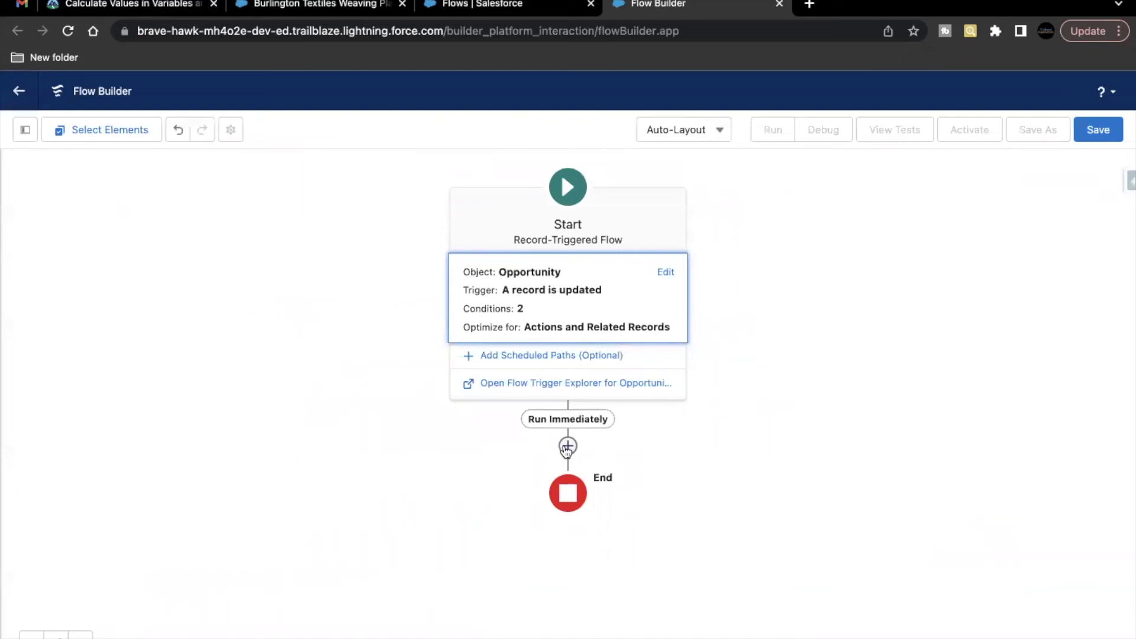
click(25, 130)
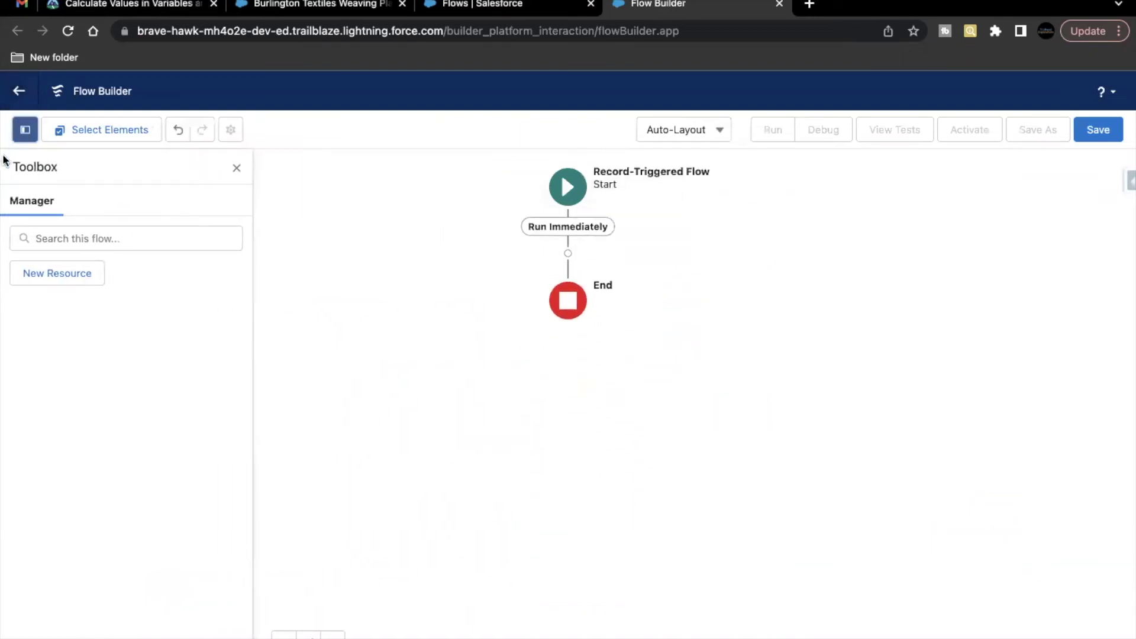
click(60, 281)
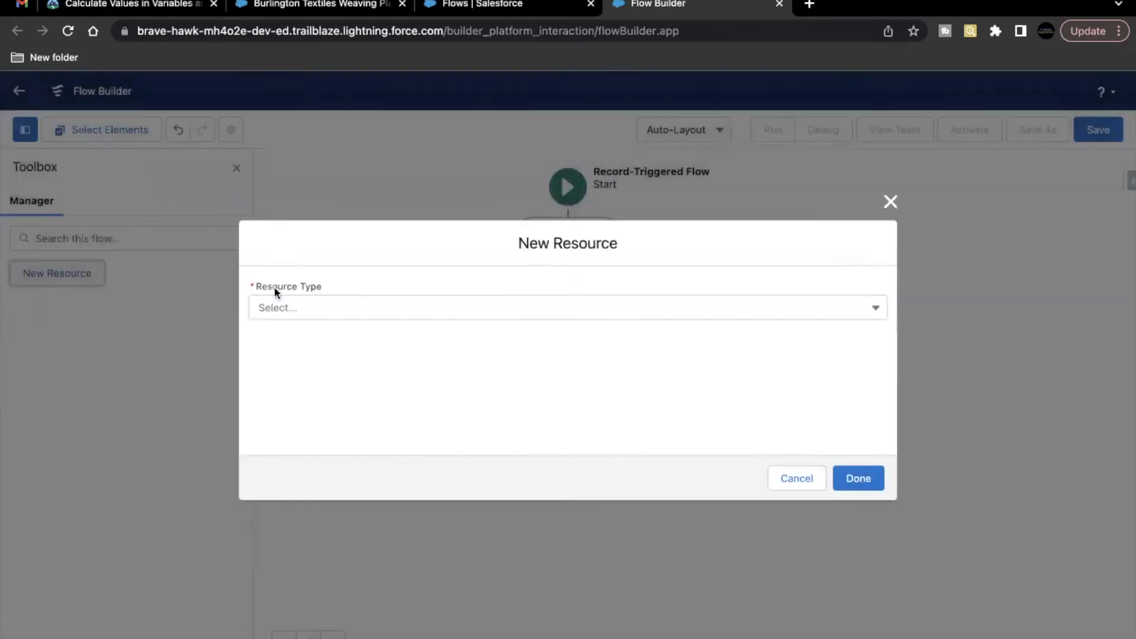
click(312, 308)
click(325, 341)
click(353, 330)
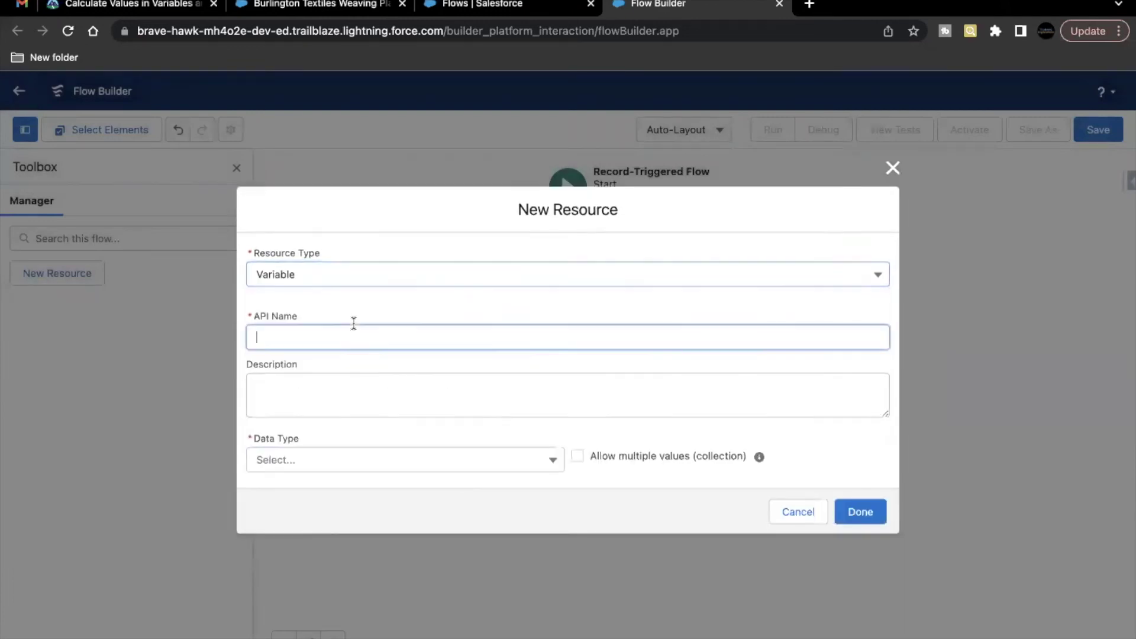
key(super+v)
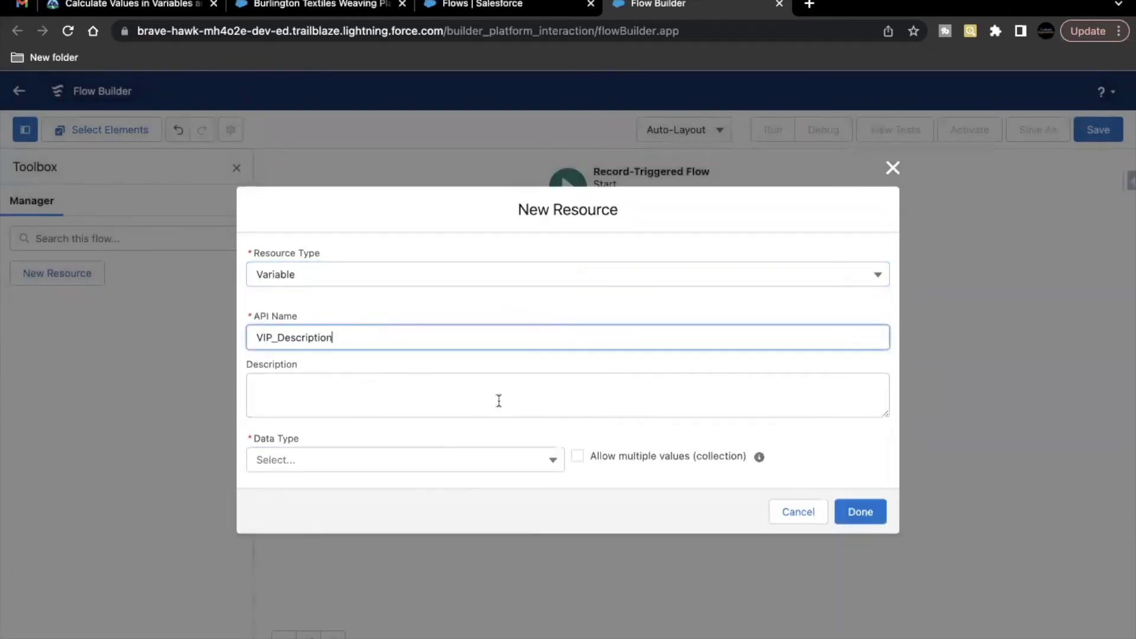
Set the variable's data type to Text and its default value to "VIP. ", including a space after the period.
click(413, 467)
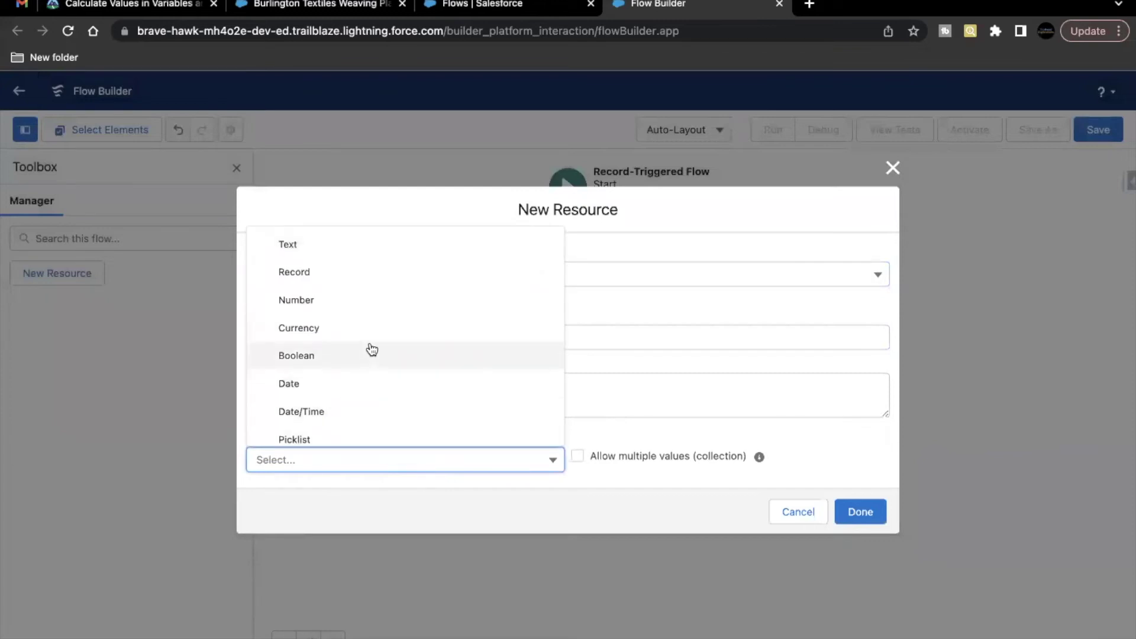
click(391, 245)
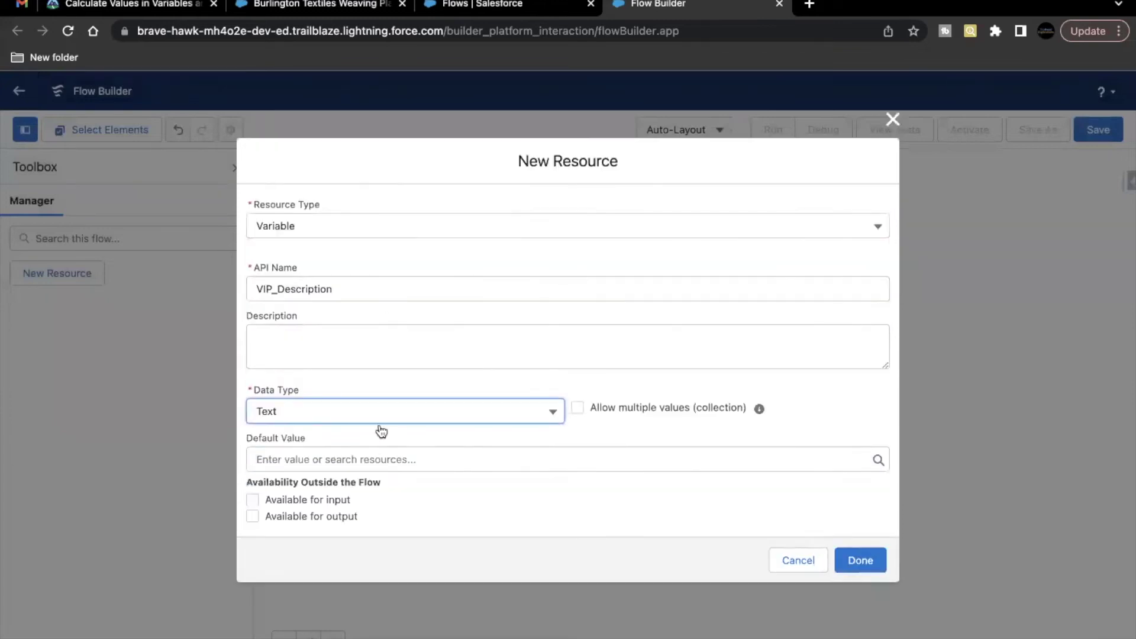
click(377, 456)
text(VIP .)
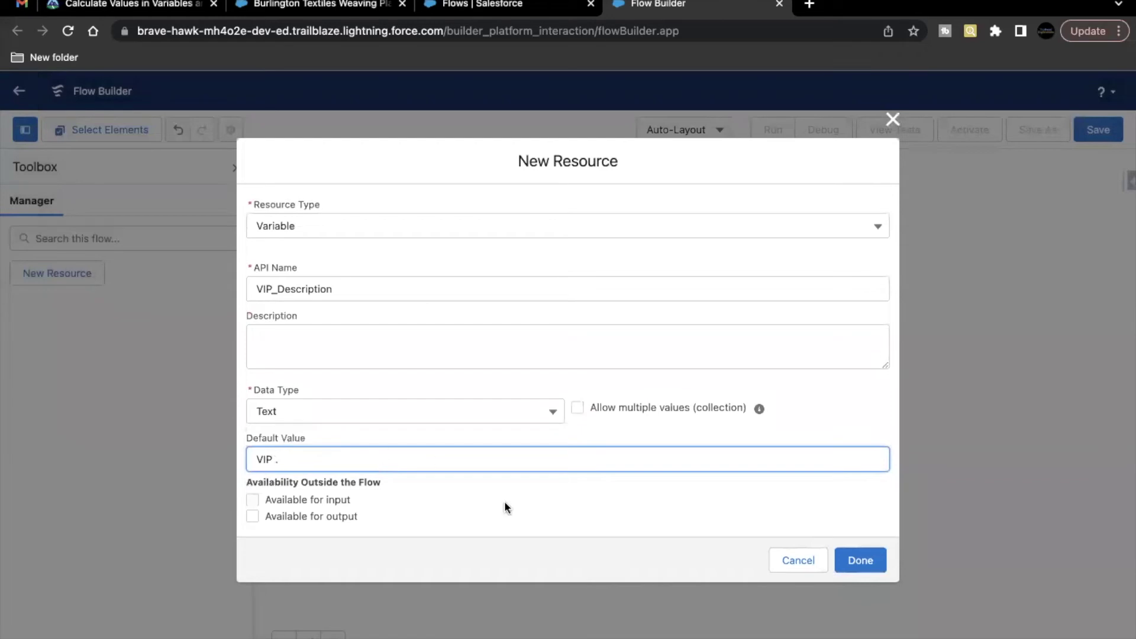
click(506, 508)
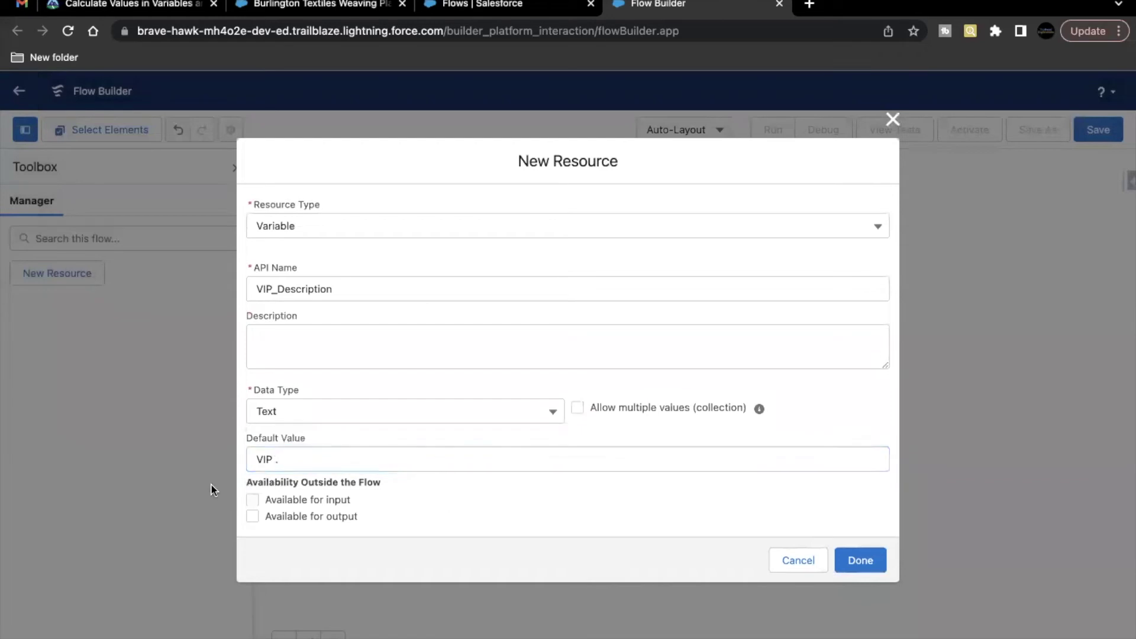
click(387, 461)
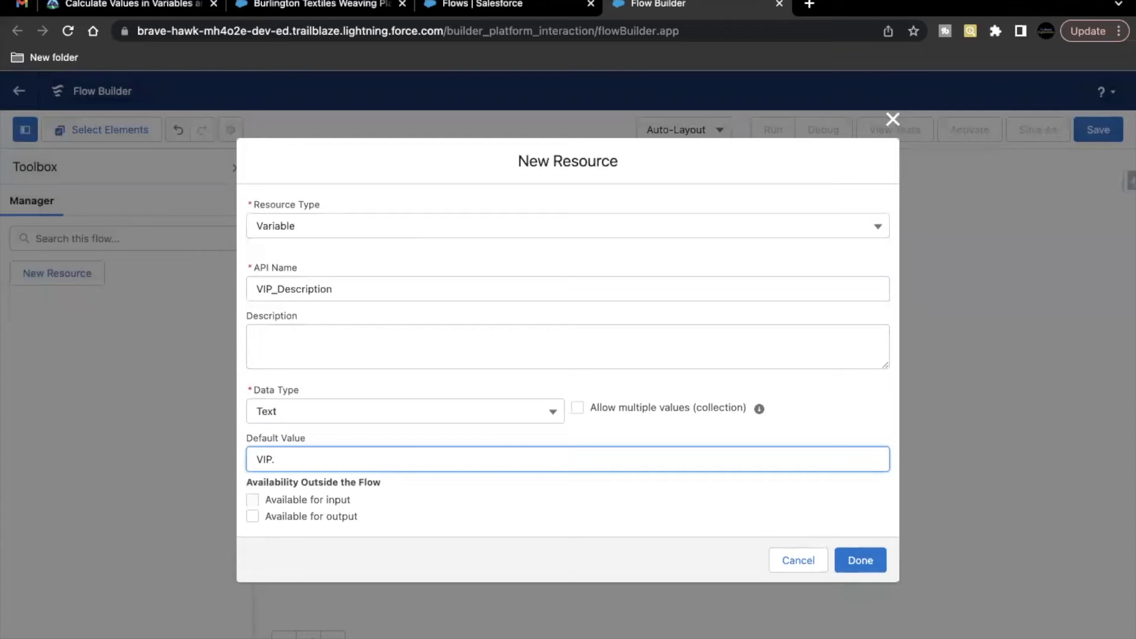
click(448, 506)
click(294, 451)
drag(254, 461, 270, 462)
click(275, 461)
Copy the label Get Account from the challenge's Get Records instructions and confirm the VIP_Description variable in the flow.
click(159, 5)
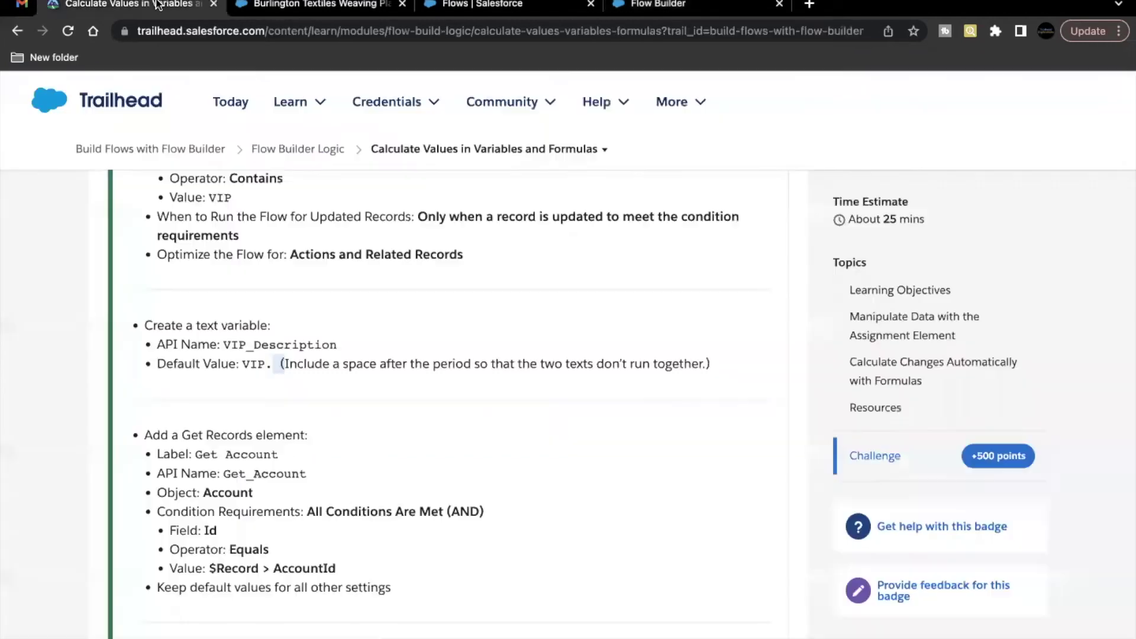
scroll(350, 385, down, 2)
drag(184, 373, 304, 373)
click(305, 372)
drag(196, 393, 257, 393)
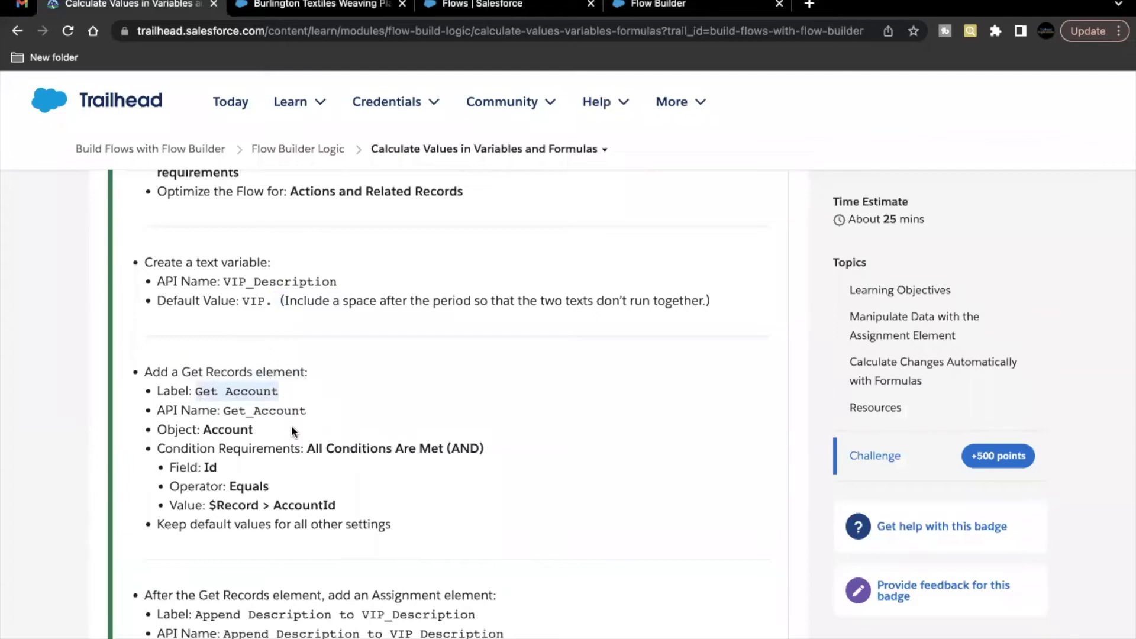
click(657, 6)
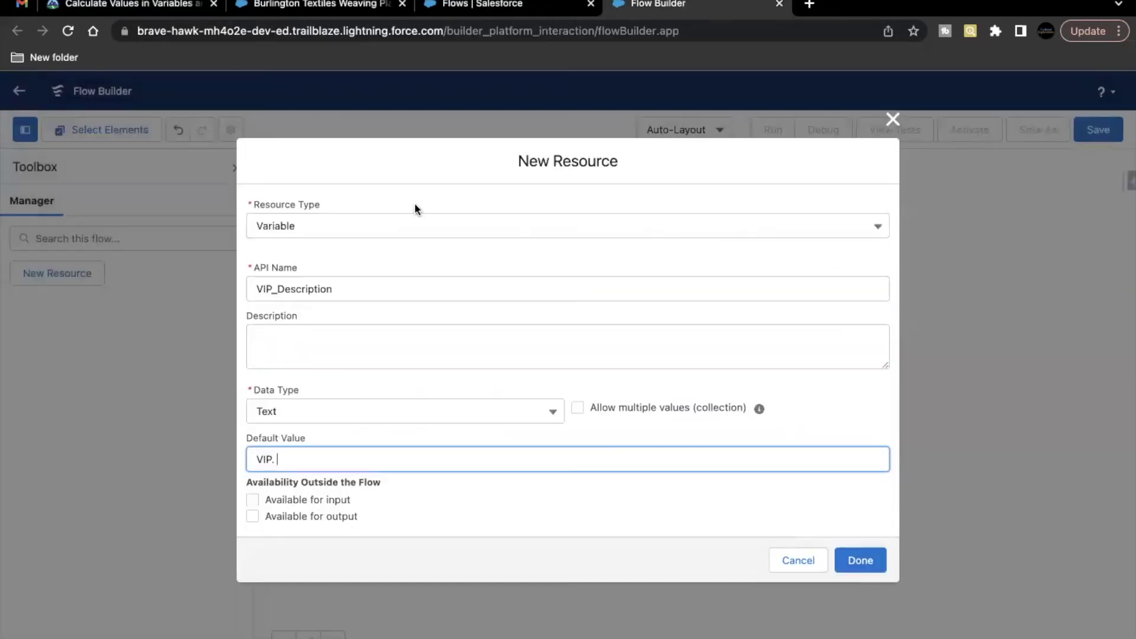
click(858, 558)
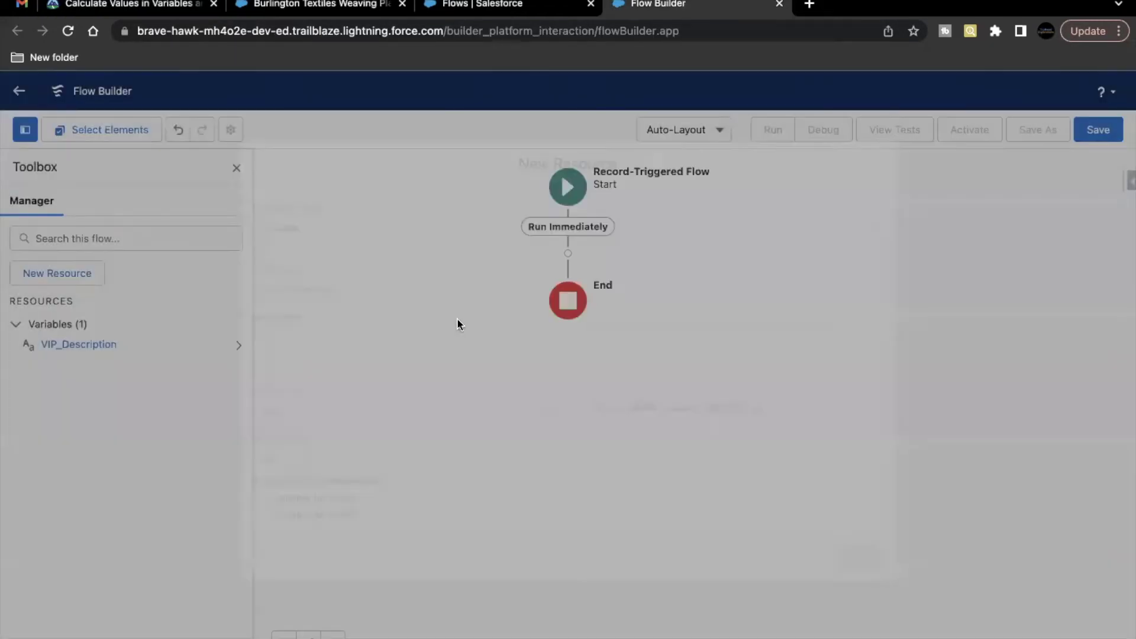
Add a Get Records element to the flow's Run Immediately path and label it Get Account.
click(569, 253)
scroll(536, 418, down, 5)
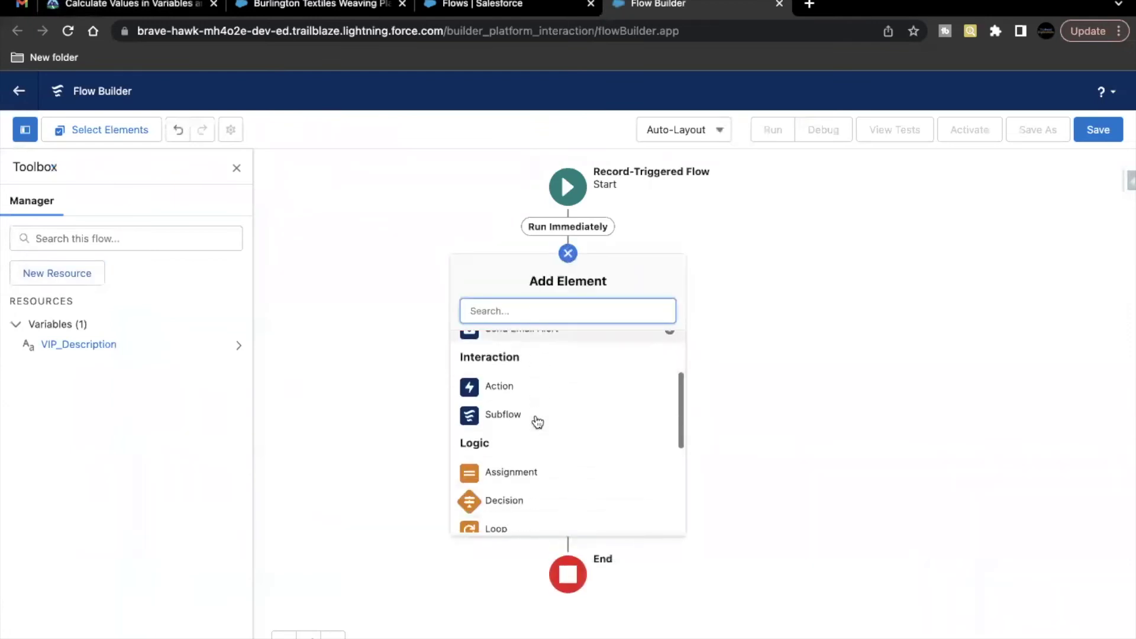
scroll(502, 420, down, 3)
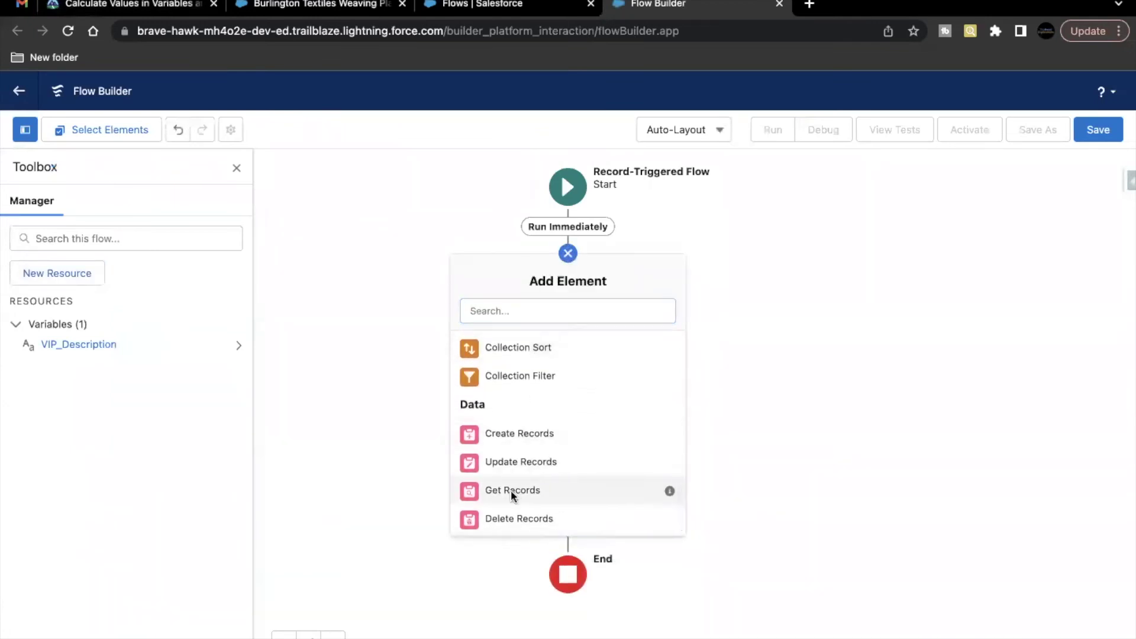
click(511, 489)
click(328, 309)
text(Get Account)
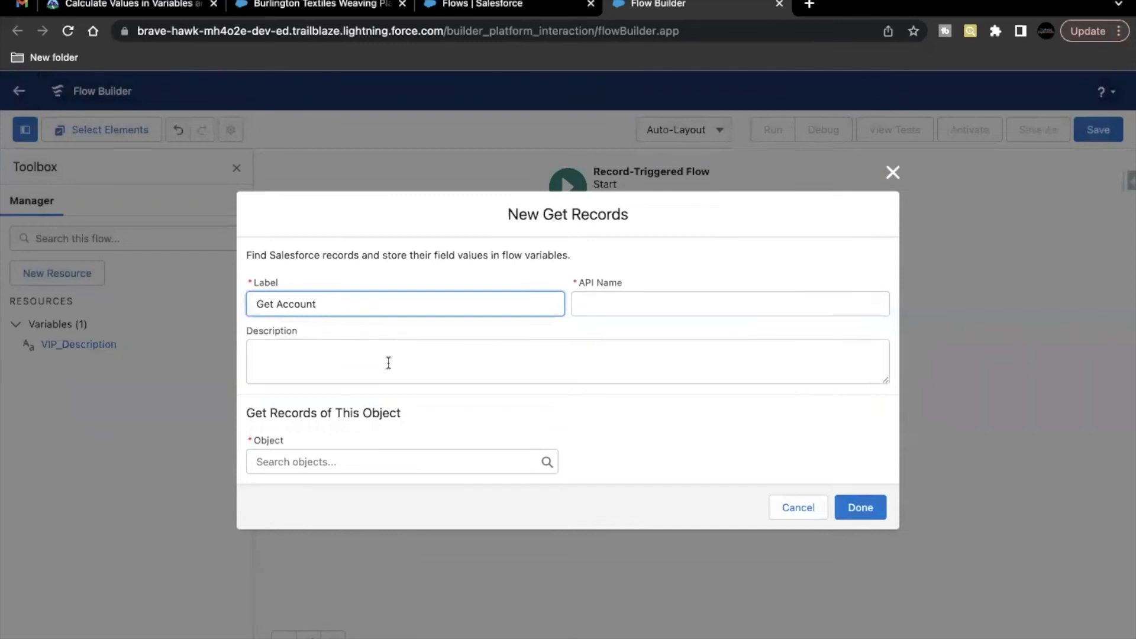
Set the Get Records element to retrieve records of the Account object.
click(369, 453)
text(Acc)
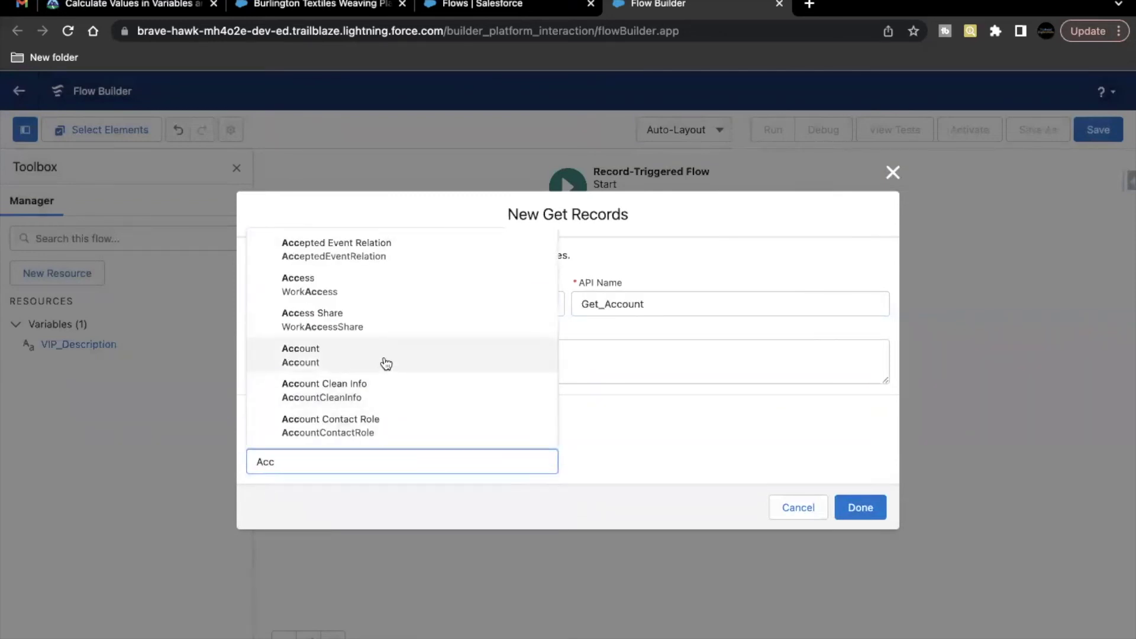
click(384, 364)
Check the required filter condition in the challenge instructions and set the Account filter's field to Id.
scroll(290, 432, down, 2)
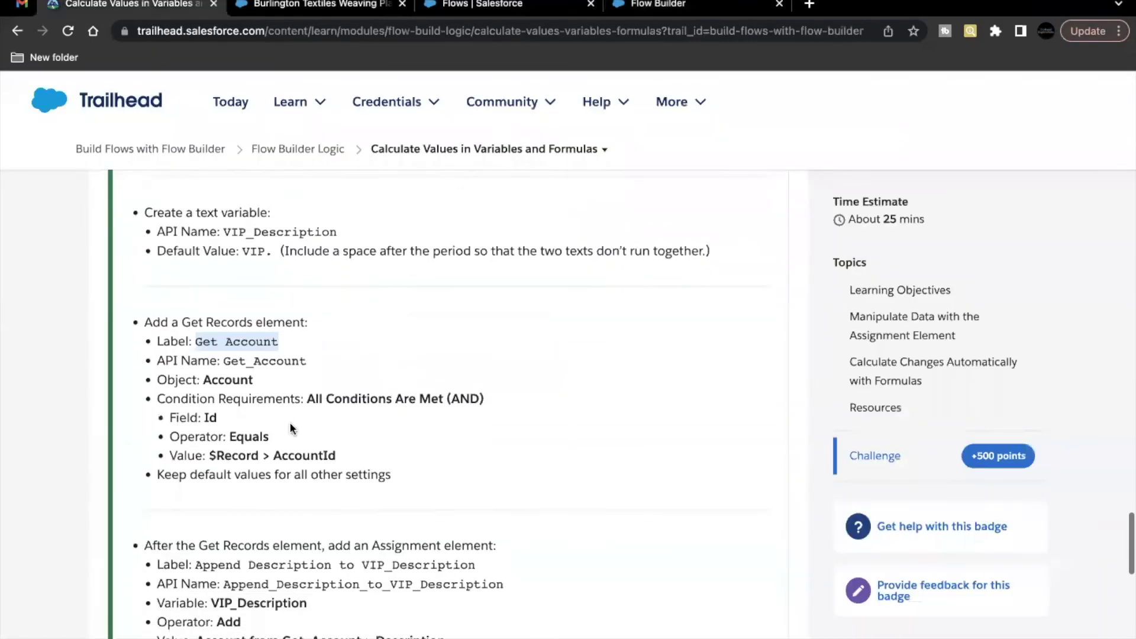
double_click(231, 448)
double_click(305, 446)
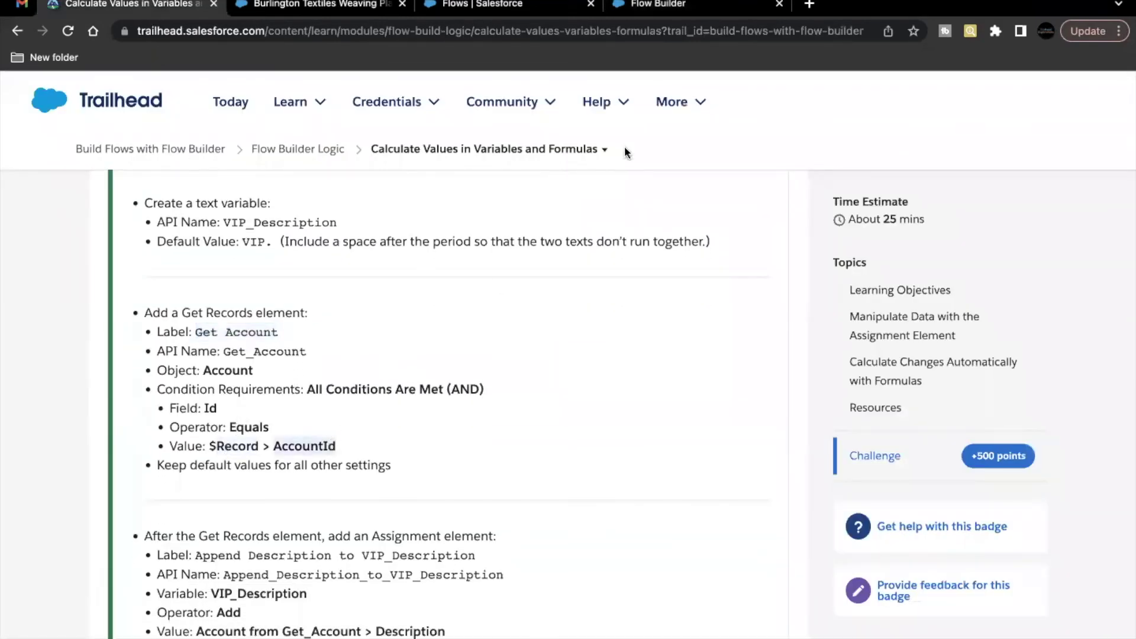
click(681, 4)
scroll(489, 454, down, 3)
click(411, 432)
text(Id)
click(377, 567)
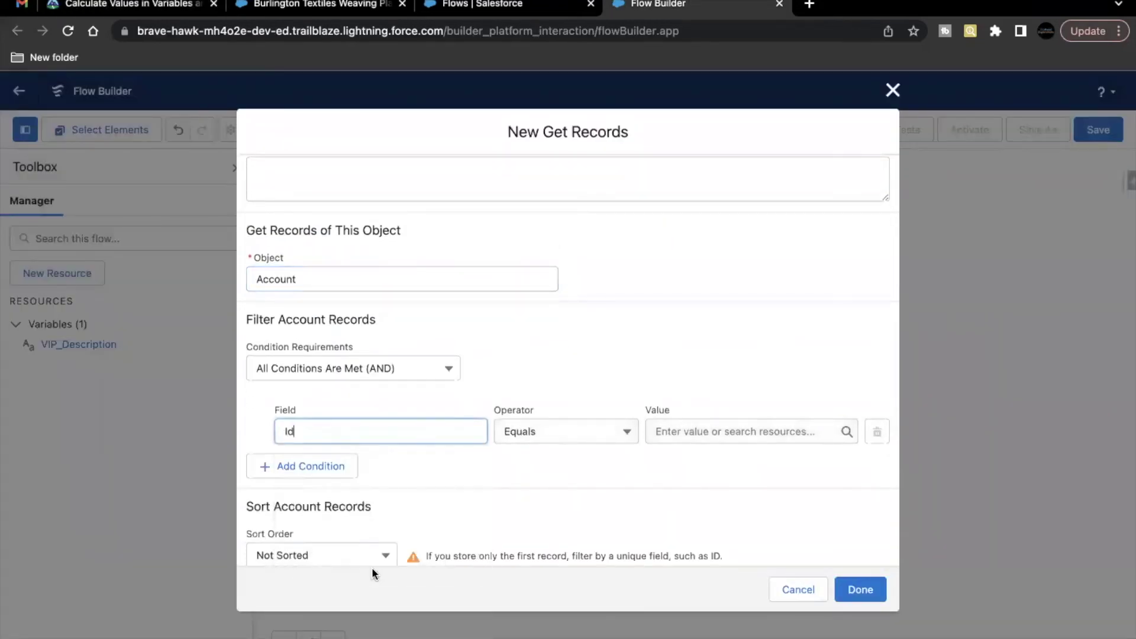
Set the value of the Id Equals condition to $Record > AccountId.
click(693, 429)
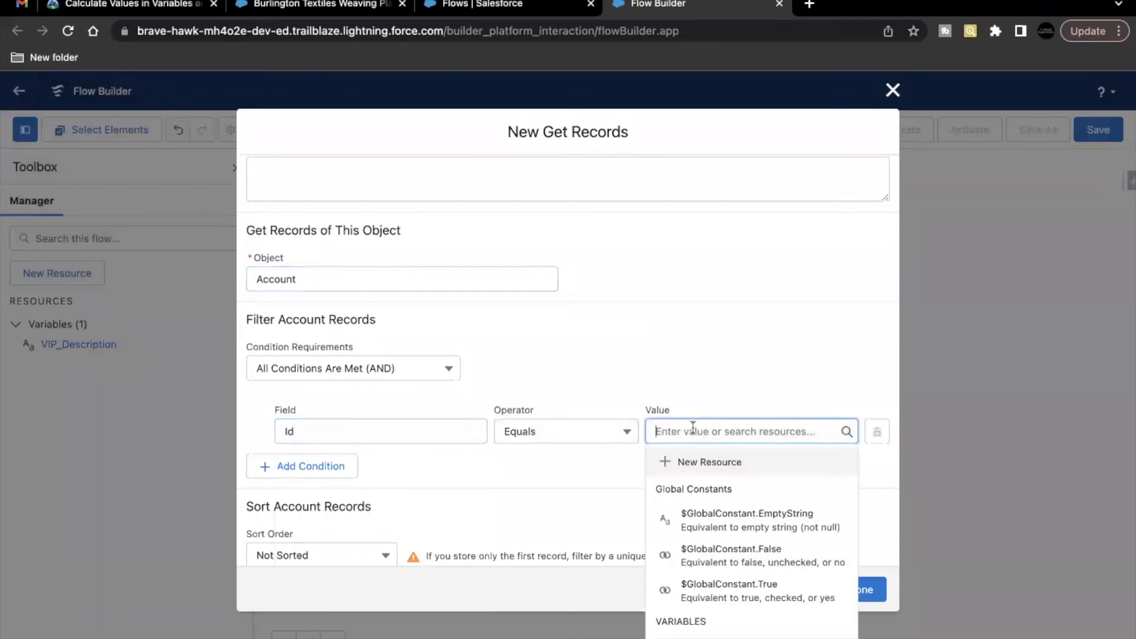
text(rec)
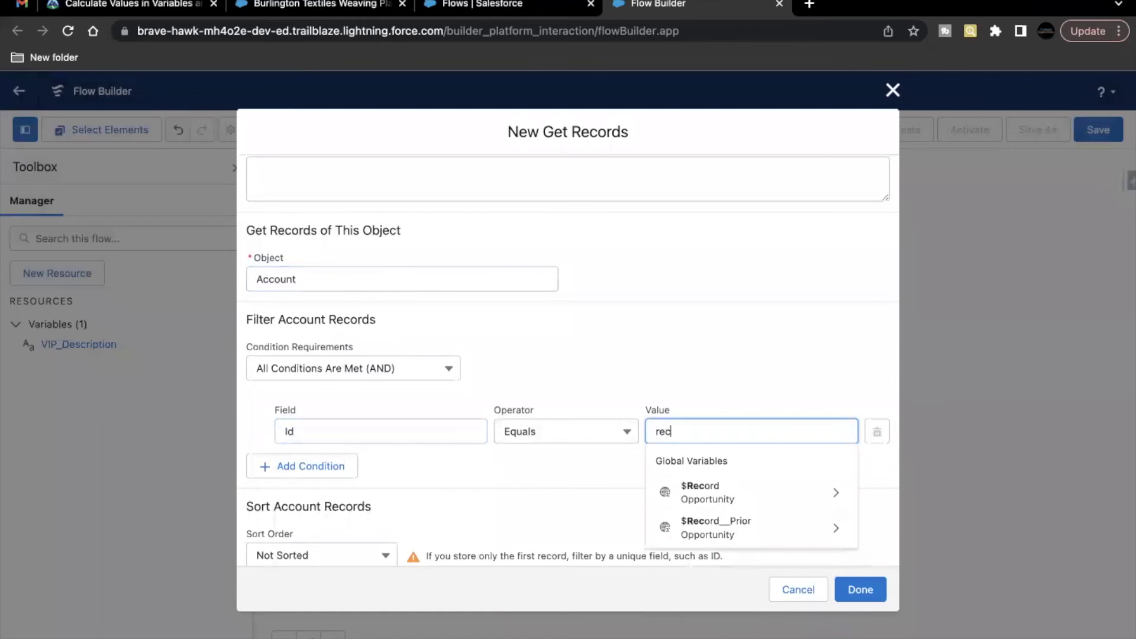
click(730, 487)
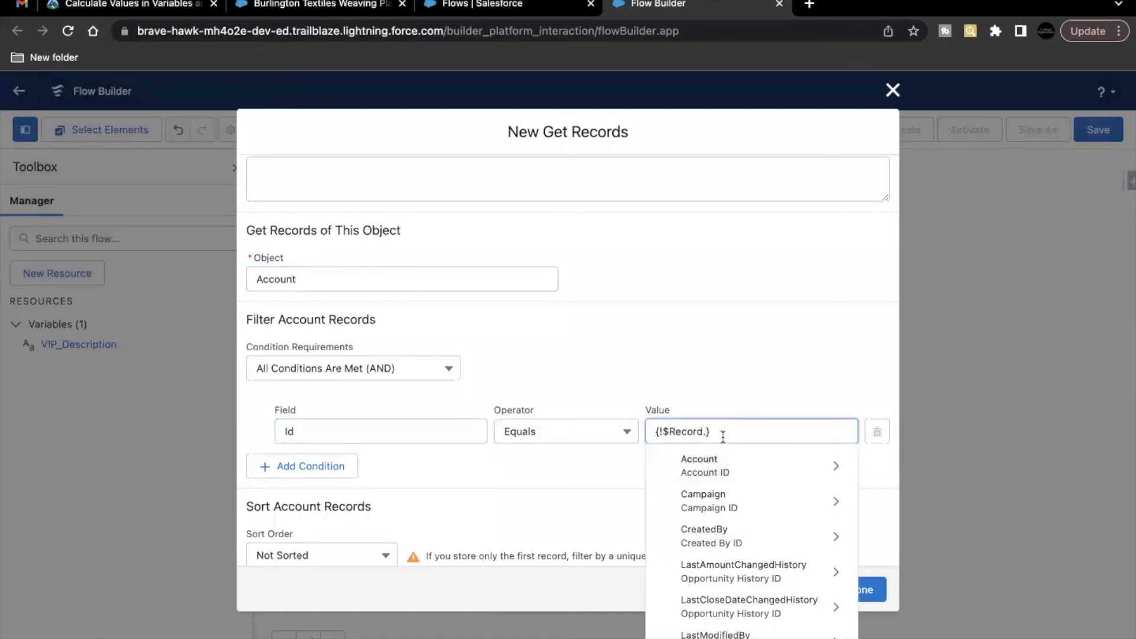
text(Acc)
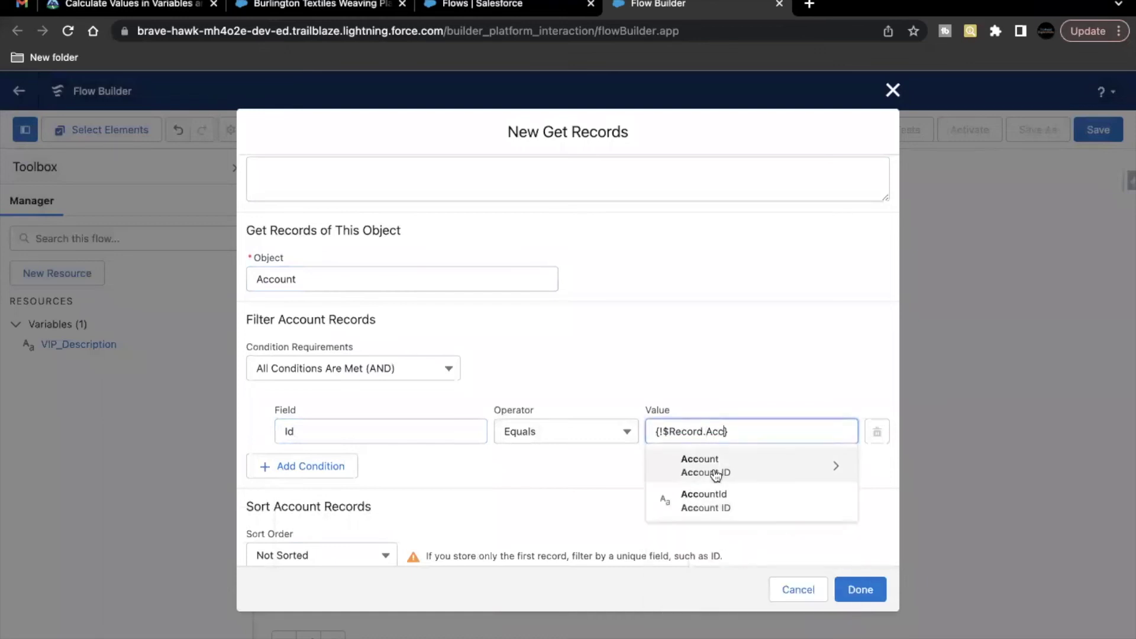
click(718, 505)
click(740, 464)
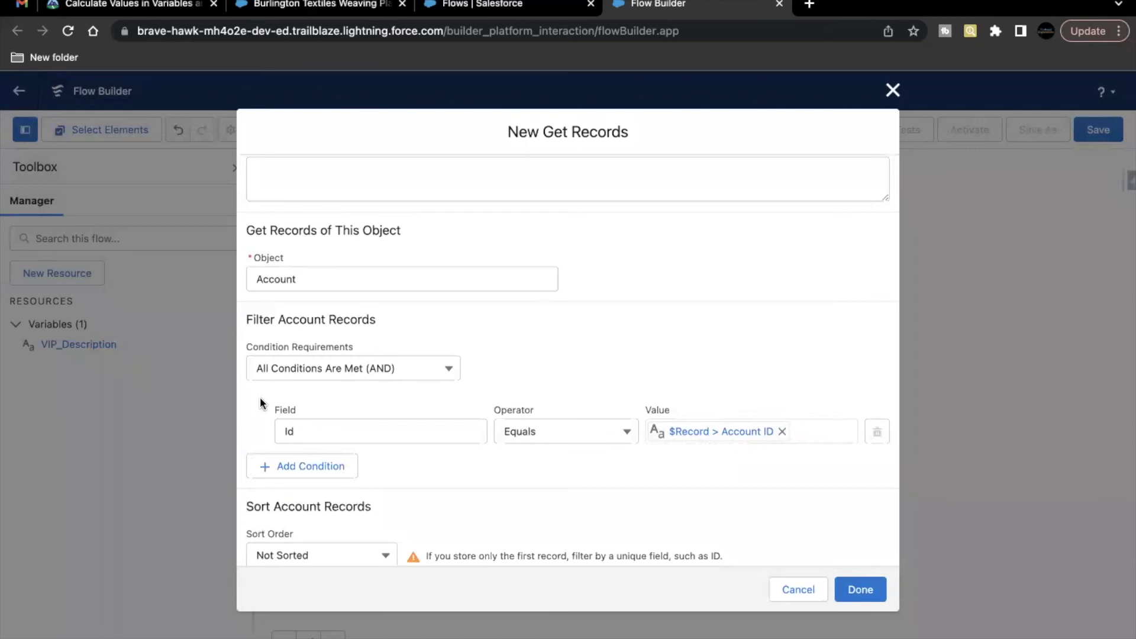
Check the Get Account settings against the challenge instructions and finish the element, keeping the default sort and storage options.
click(134, 5)
scroll(431, 240, down, 2)
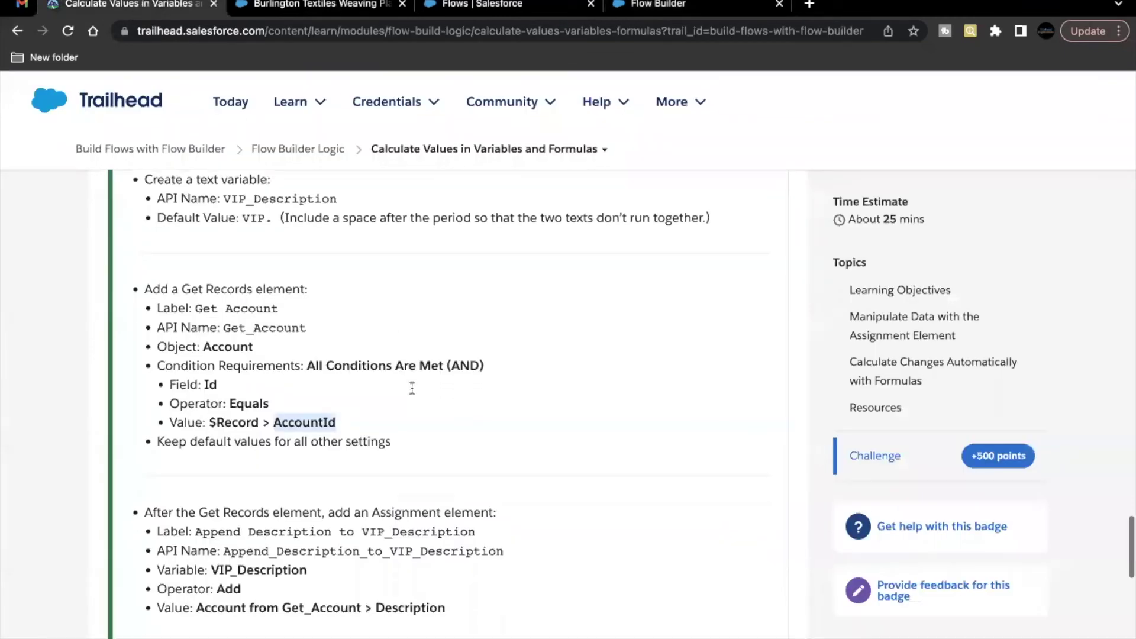
click(651, 6)
scroll(592, 414, down, 3)
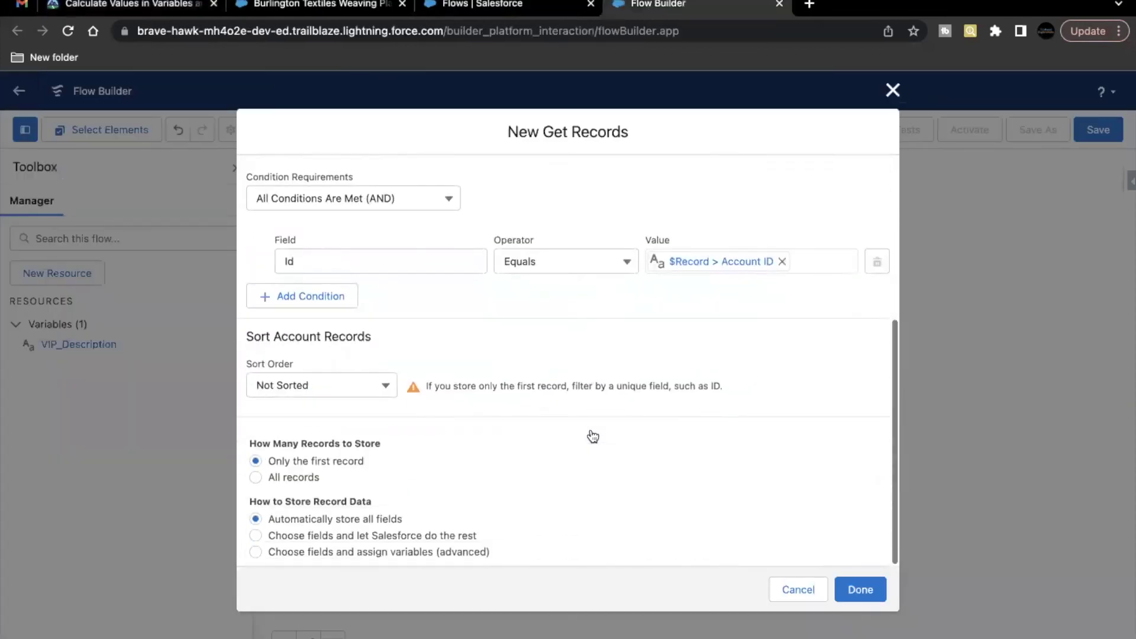
click(859, 589)
Copy the label Append Description to VIP_Description from the challenge's Assignment instructions and return to the flow.
click(133, 5)
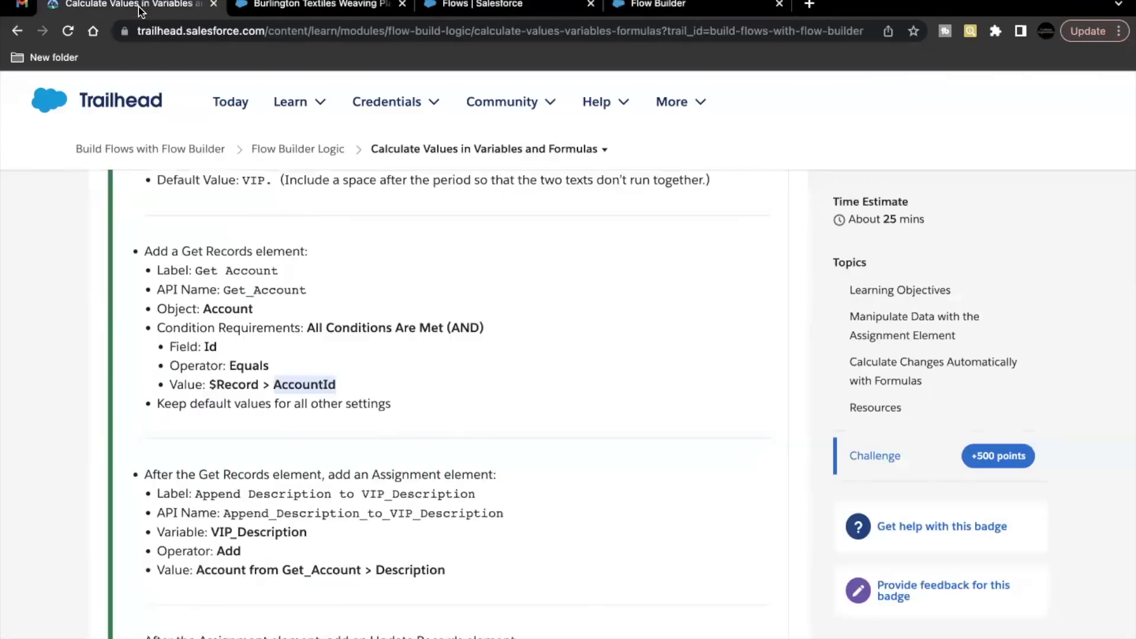
scroll(352, 424, down, 2)
scroll(352, 425, down, 1)
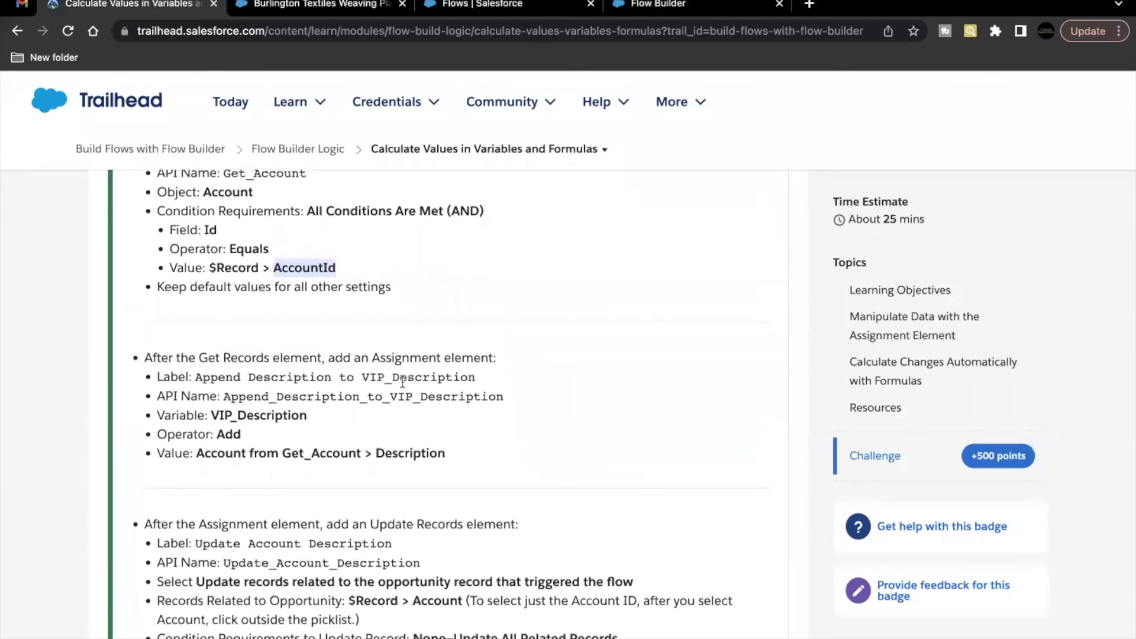
drag(195, 377, 477, 382)
key(ctrl+c)
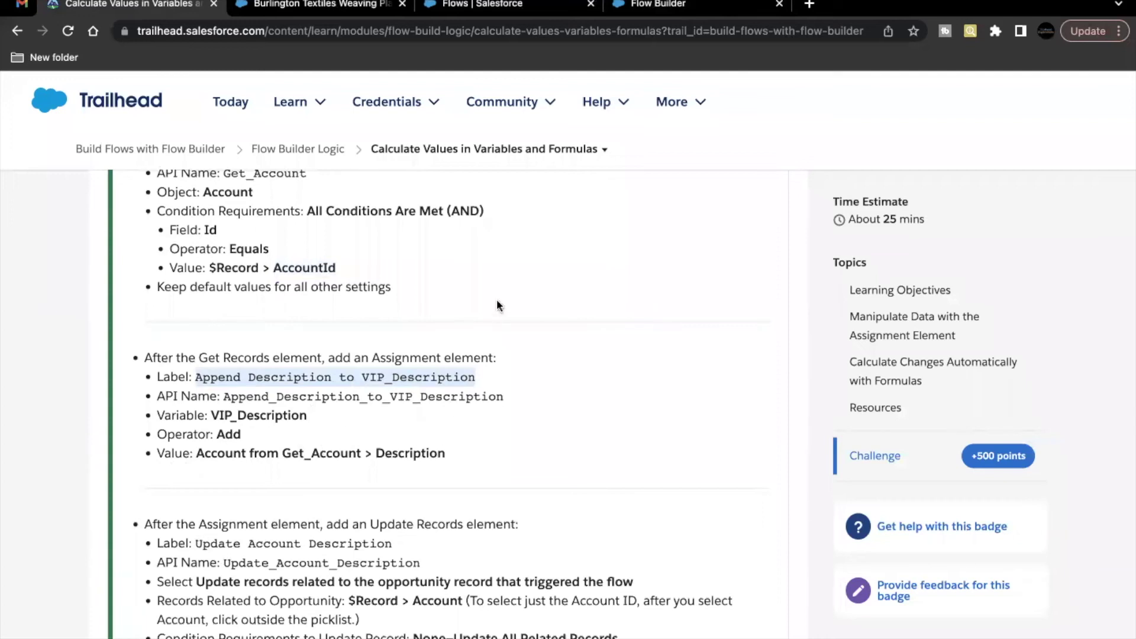
click(673, 5)
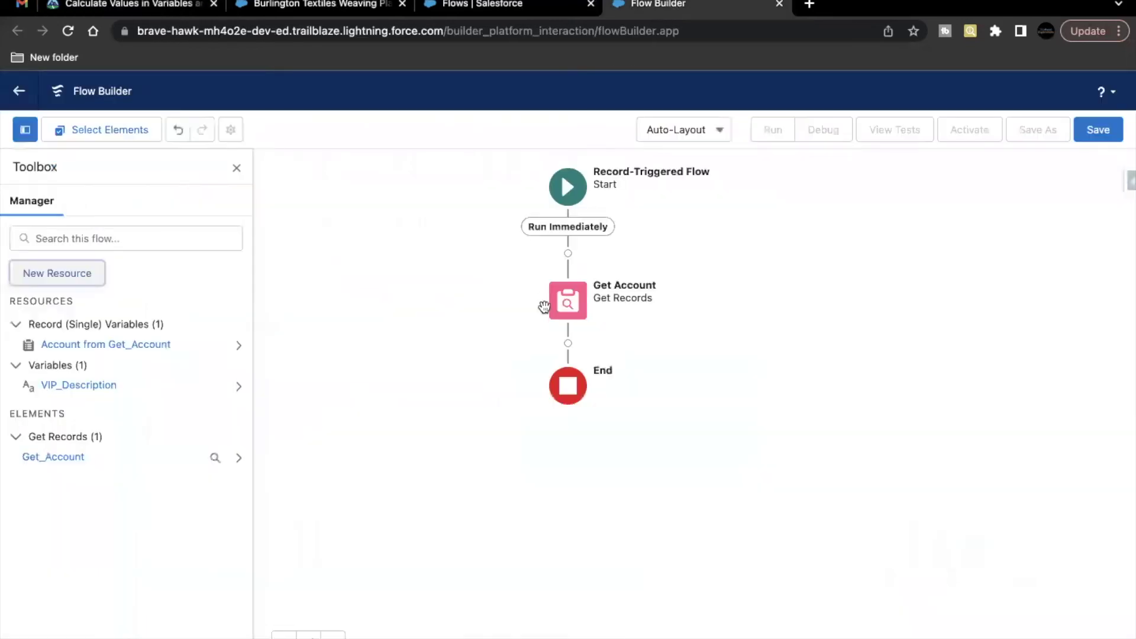
Add an Assignment element after Get Account and label it Append Description to VIP_Description.
click(568, 343)
scroll(555, 478, down, 3)
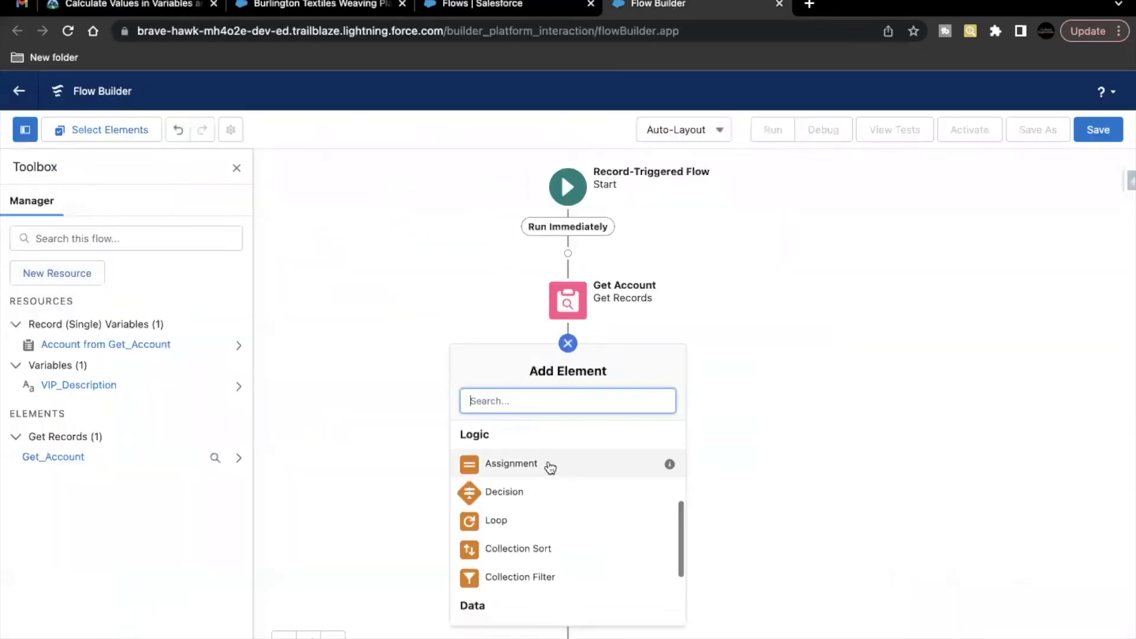
click(549, 463)
click(335, 258)
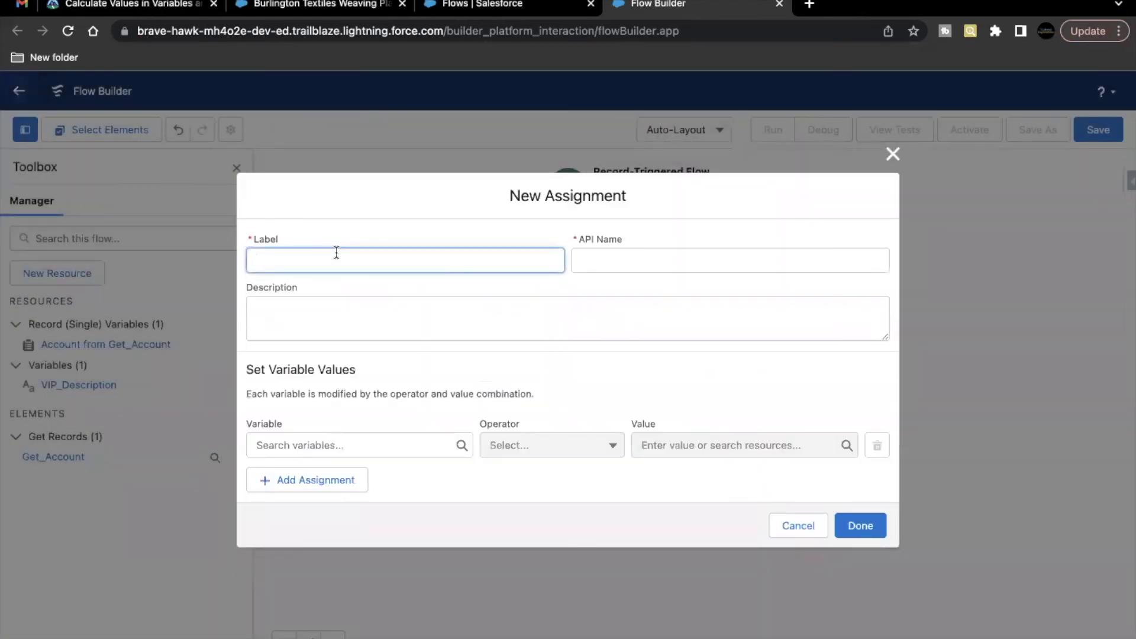
key(ctrl+v)
click(473, 309)
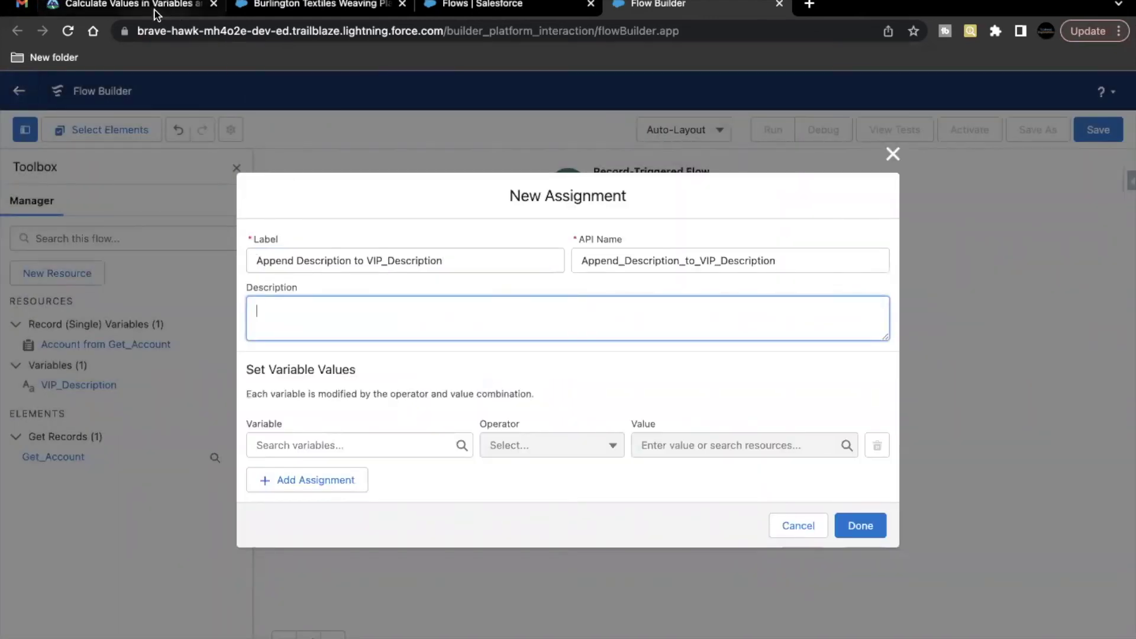
Copy the variable name VIP_Description from the challenge's Assignment instructions and return to the new assignment.
click(131, 6)
scroll(263, 354, down, 1)
scroll(262, 353, down, 1)
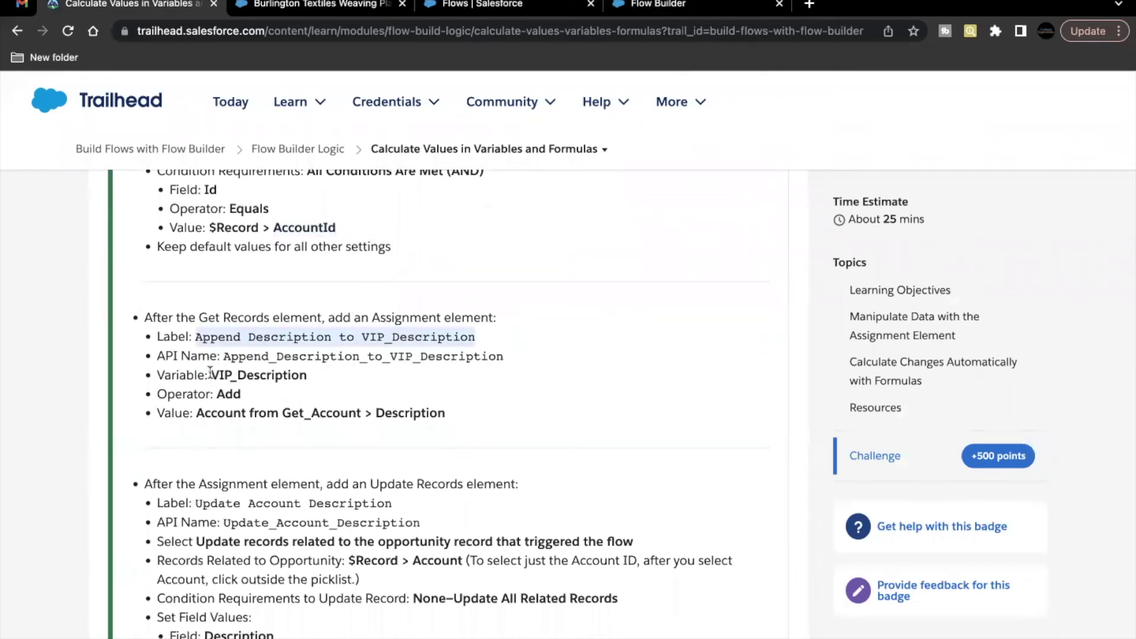
drag(211, 374, 307, 376)
key(ctrl+c)
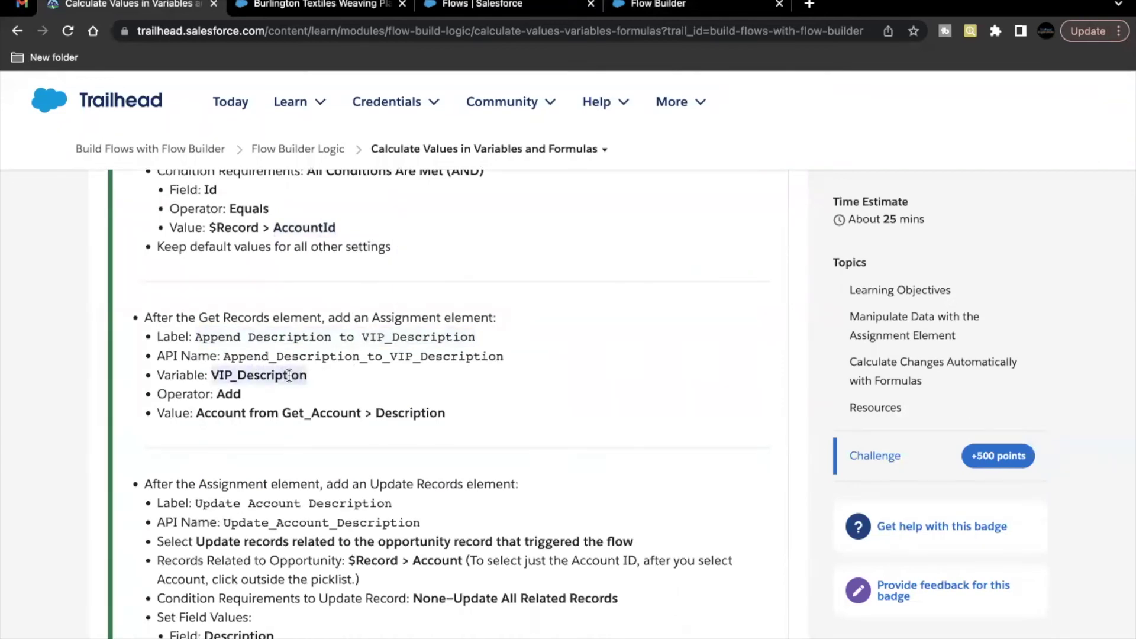
click(641, 7)
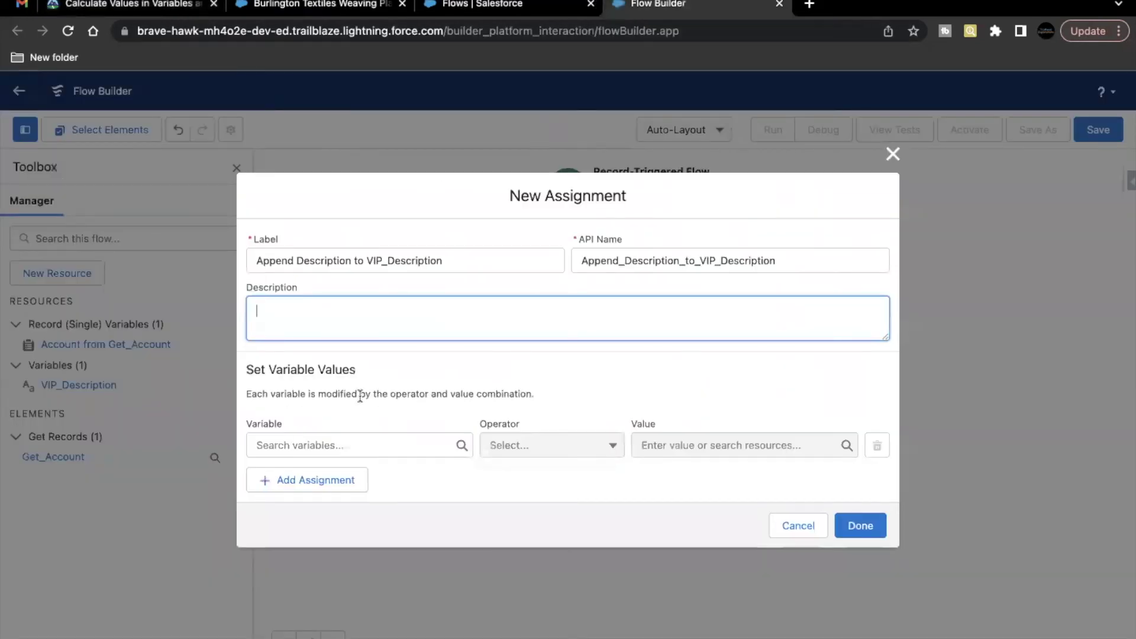
Set the assignment's variable to VIP_Description and its operator to Add.
click(343, 439)
key(ctrl+v)
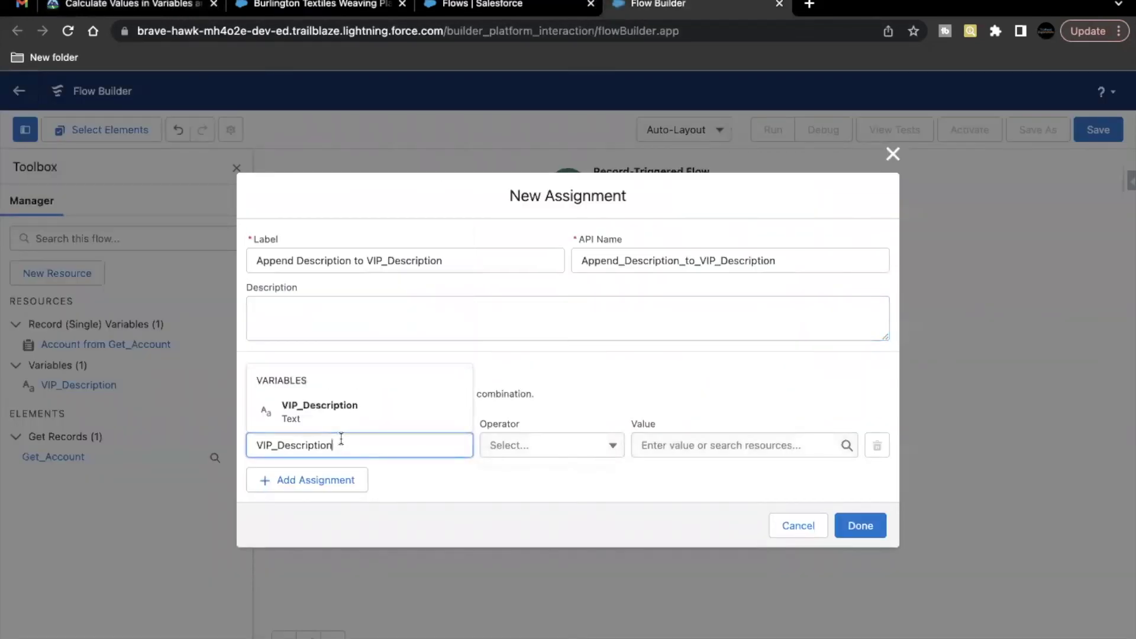
click(321, 410)
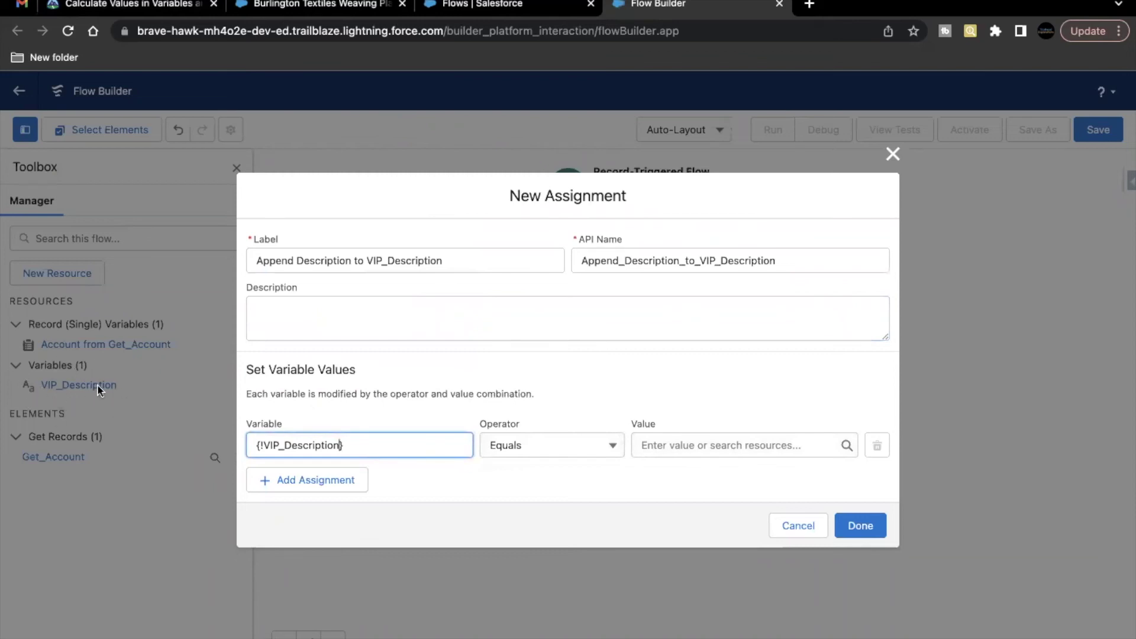
click(409, 473)
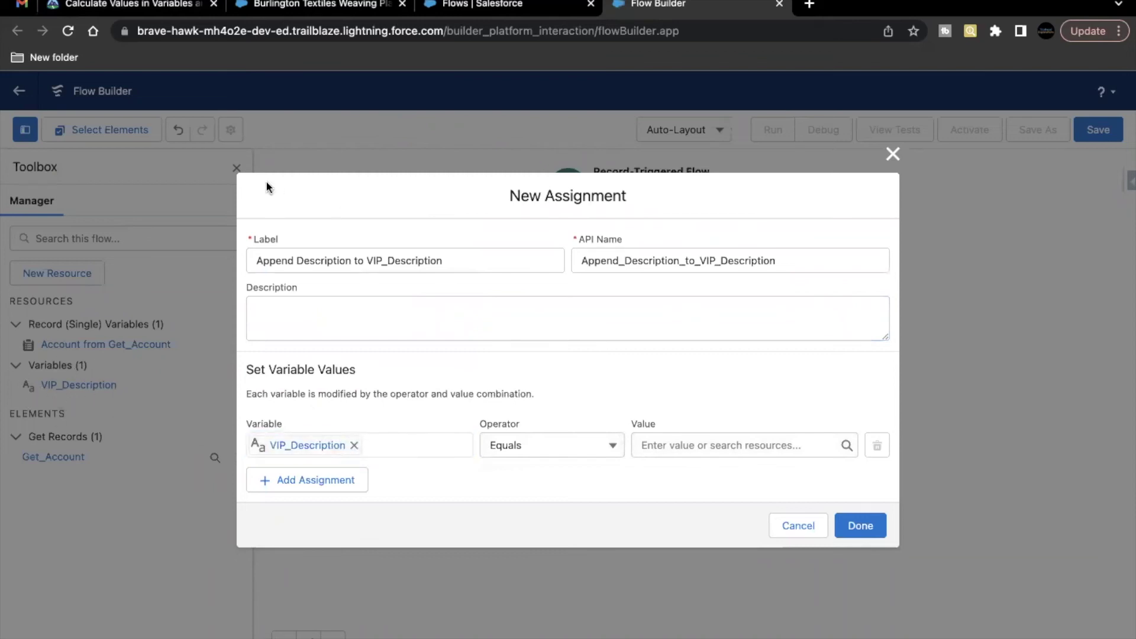
click(548, 445)
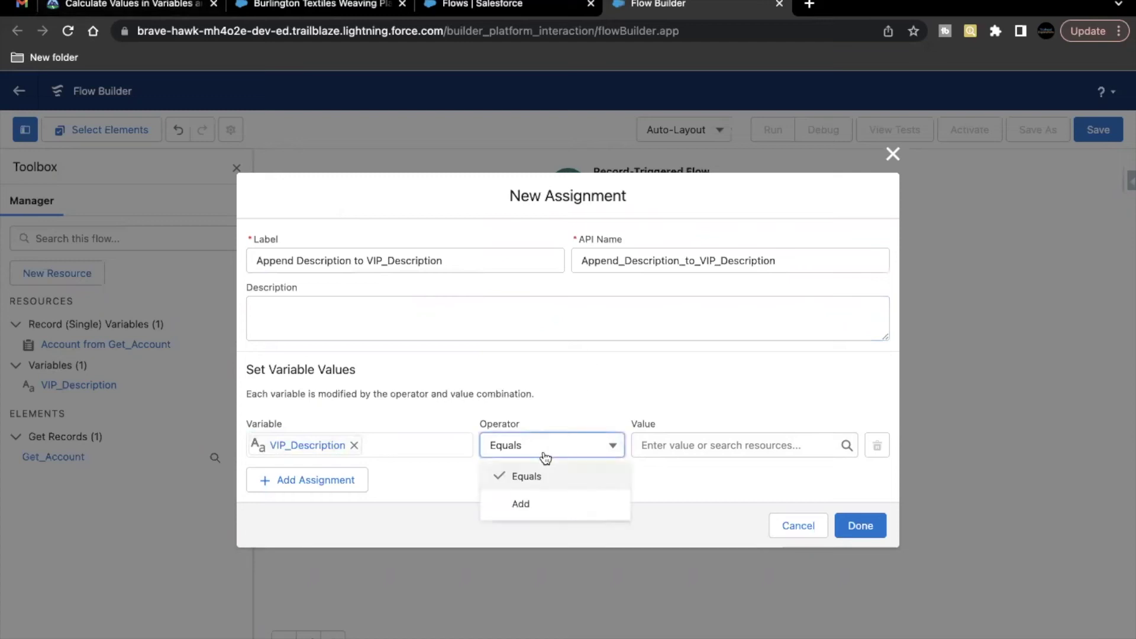
click(542, 504)
Following the challenge, set the assignment's value to Account from Get_Account > Description and finish the element.
click(124, 6)
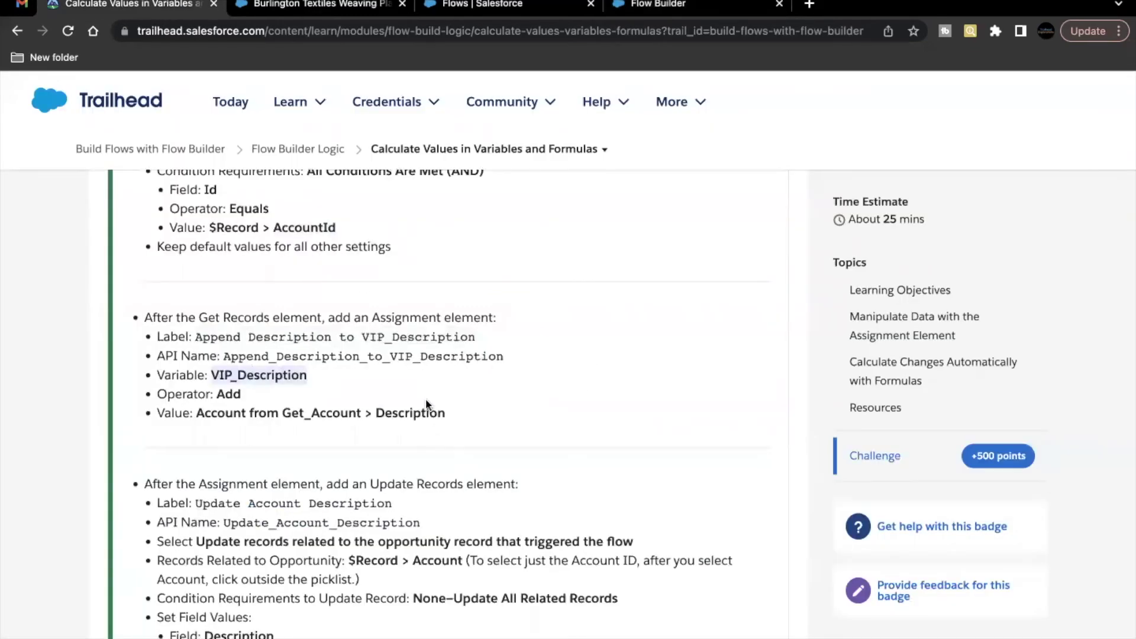
drag(197, 412, 360, 414)
double_click(420, 413)
click(657, 5)
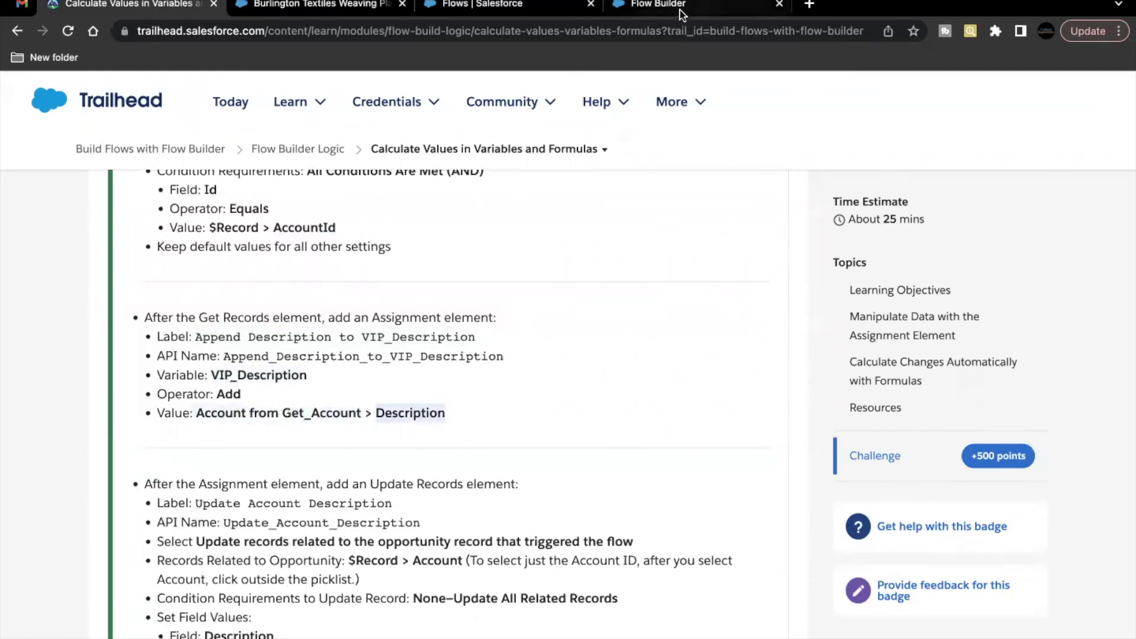
click(676, 445)
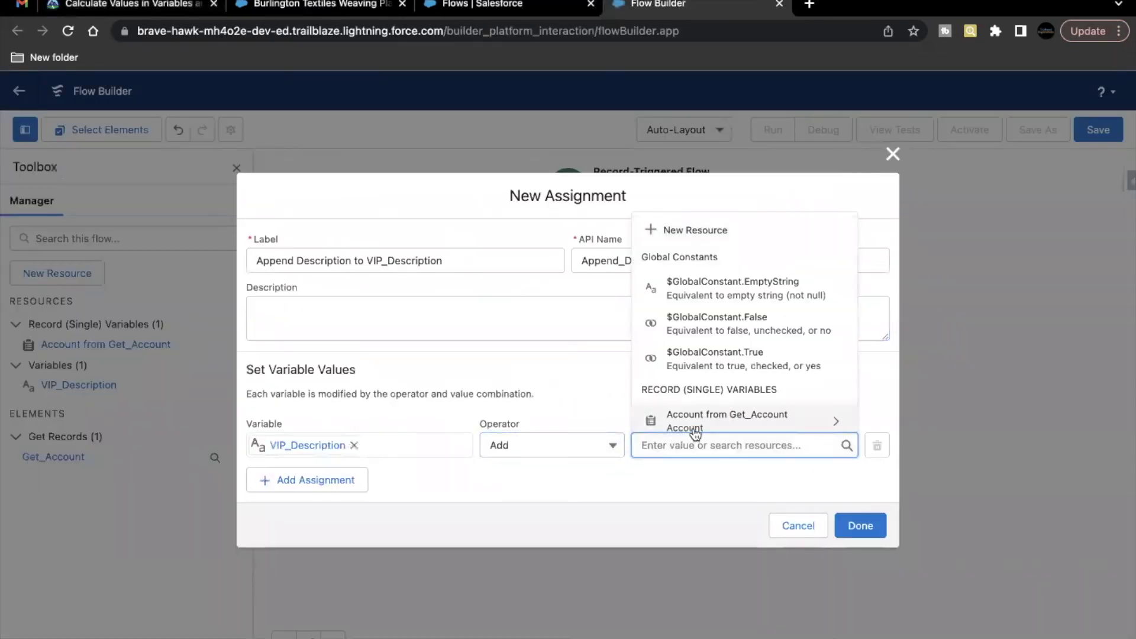
text(acc)
click(731, 410)
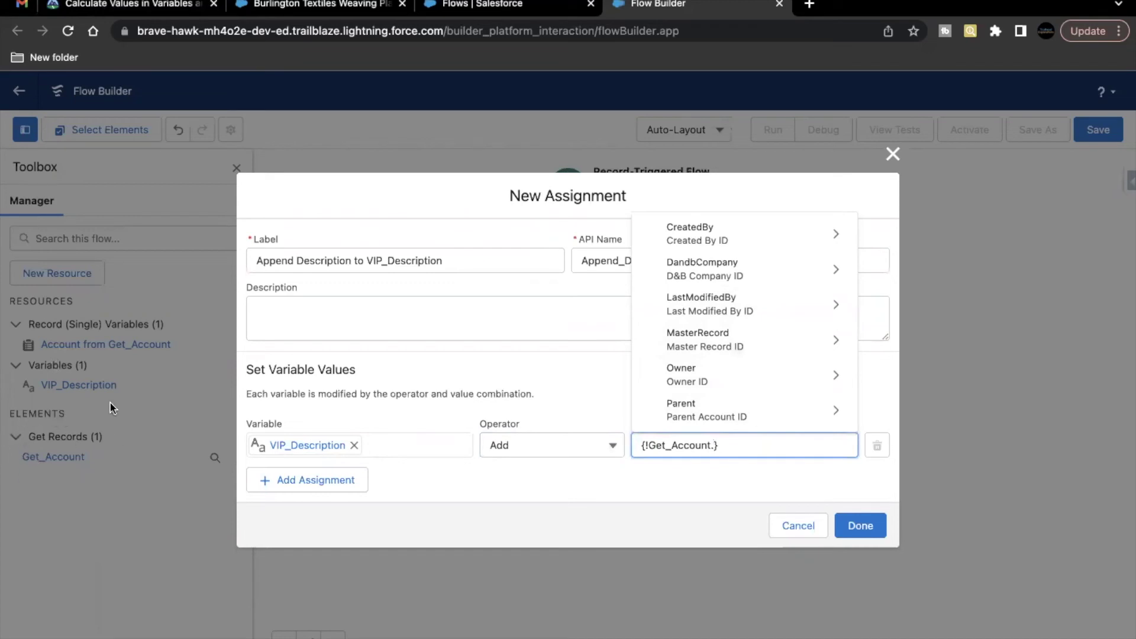
text(des)
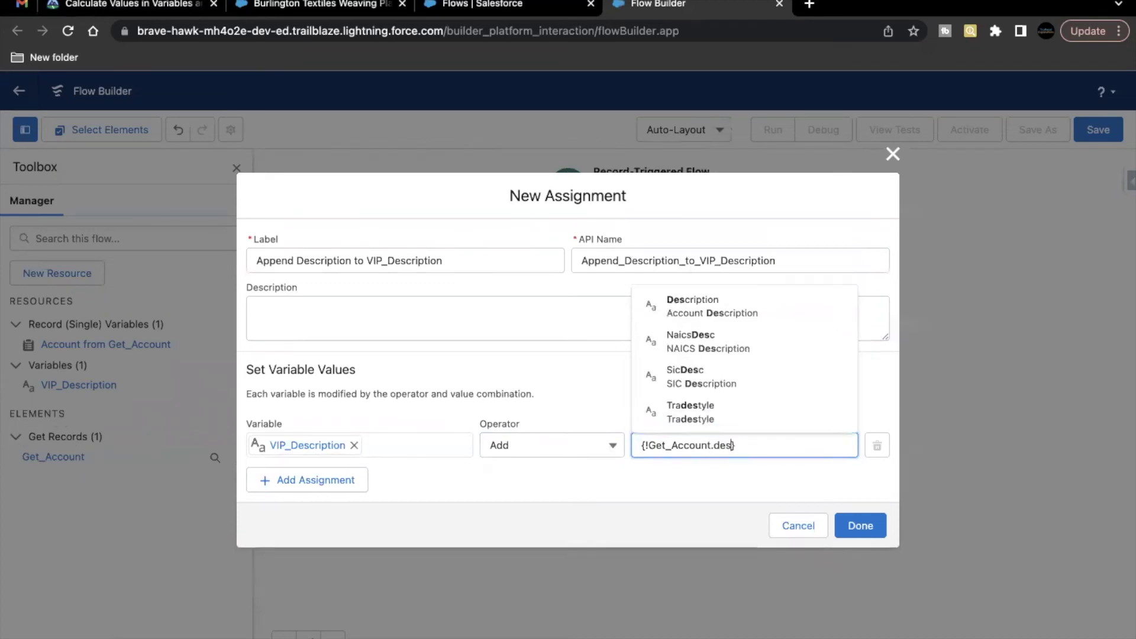
click(771, 305)
click(811, 408)
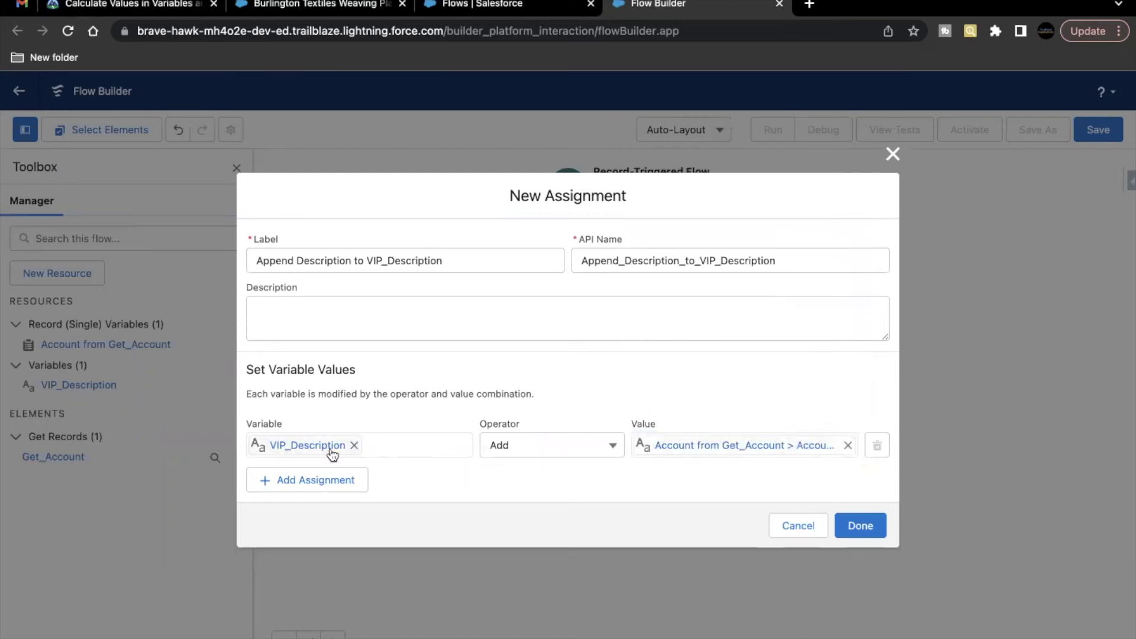
click(858, 526)
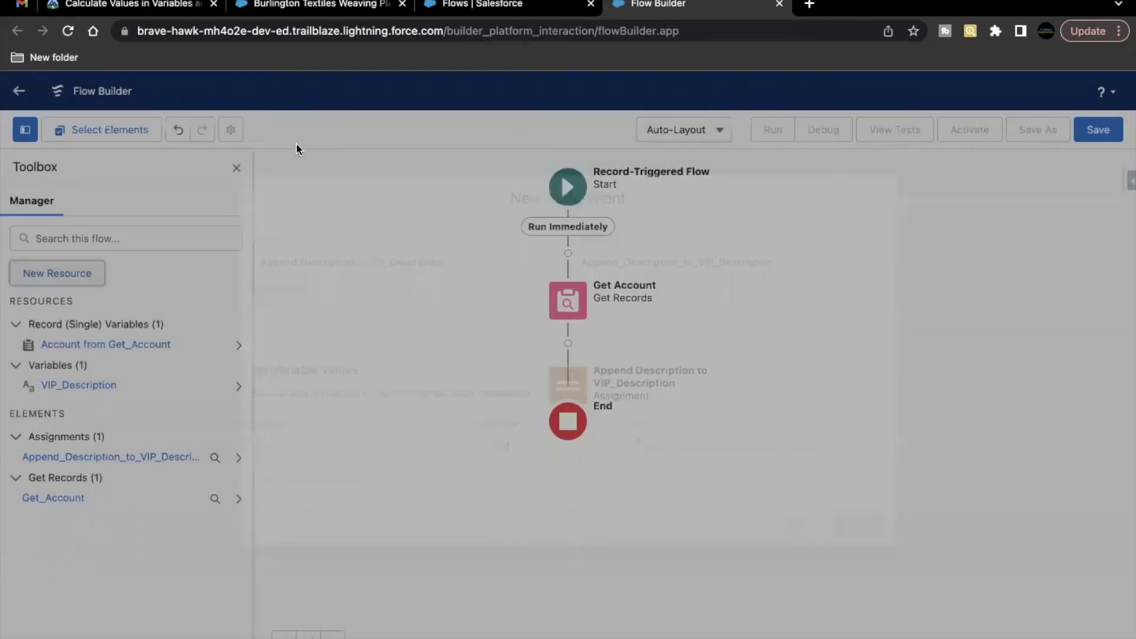
Copy the label Update Account Description from the challenge's Update Records instructions and return to the flow.
click(127, 4)
scroll(325, 239, down, 3)
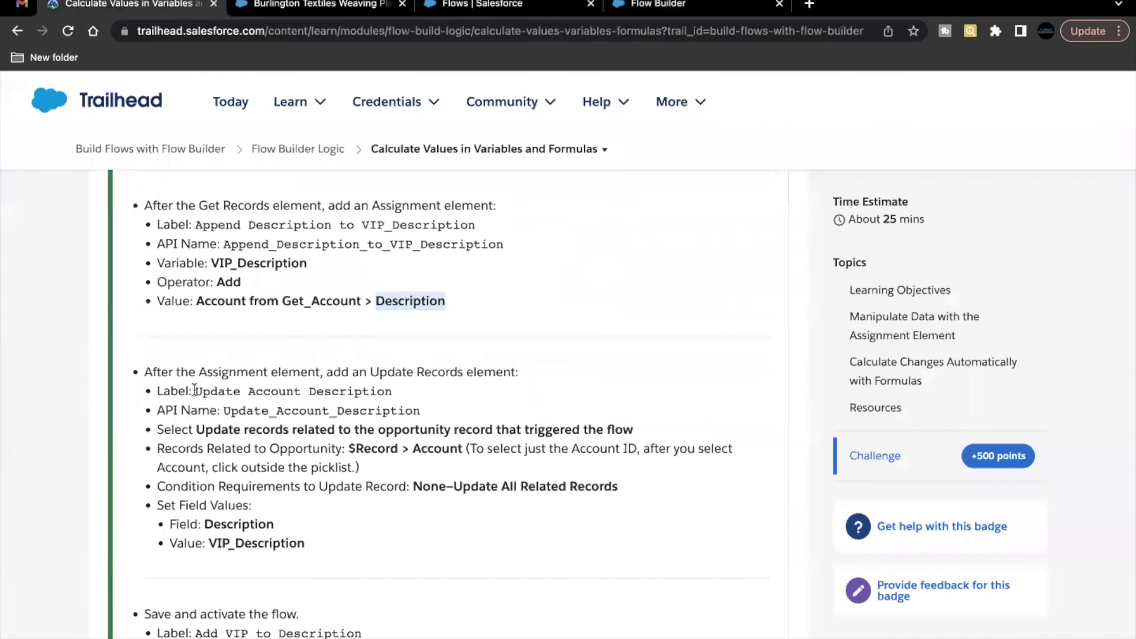
drag(194, 391, 443, 396)
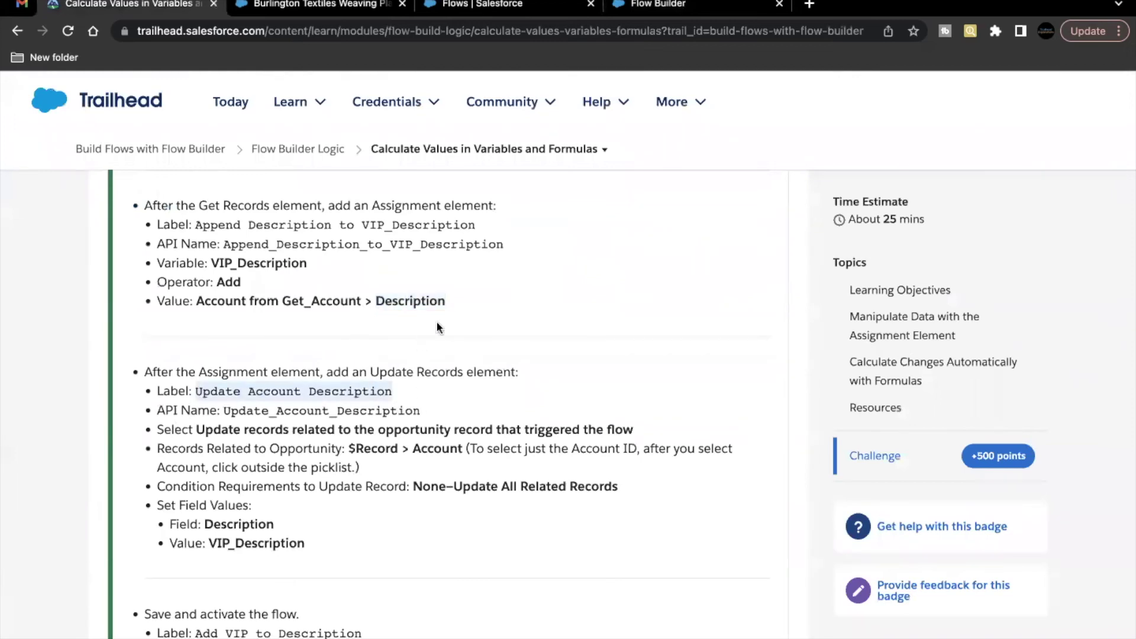
click(657, 5)
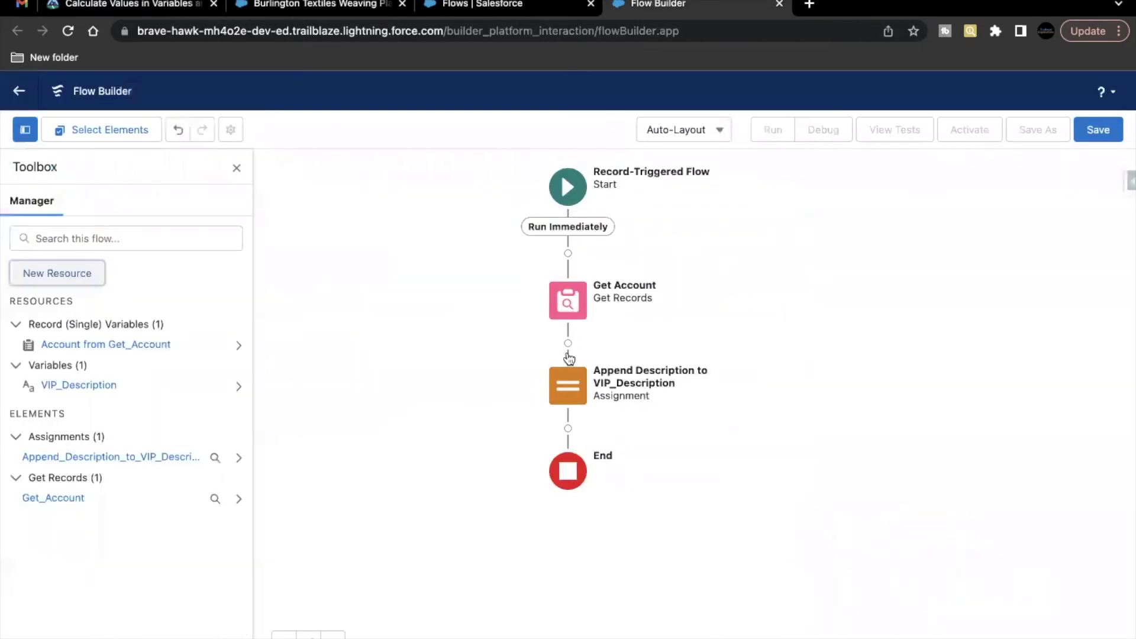
Add an Update Records element after the assignment and label it Update Account Description.
click(568, 430)
scroll(548, 531, down, 4)
scroll(547, 531, up, 4)
scroll(547, 530, down, 2)
scroll(548, 531, up, 2)
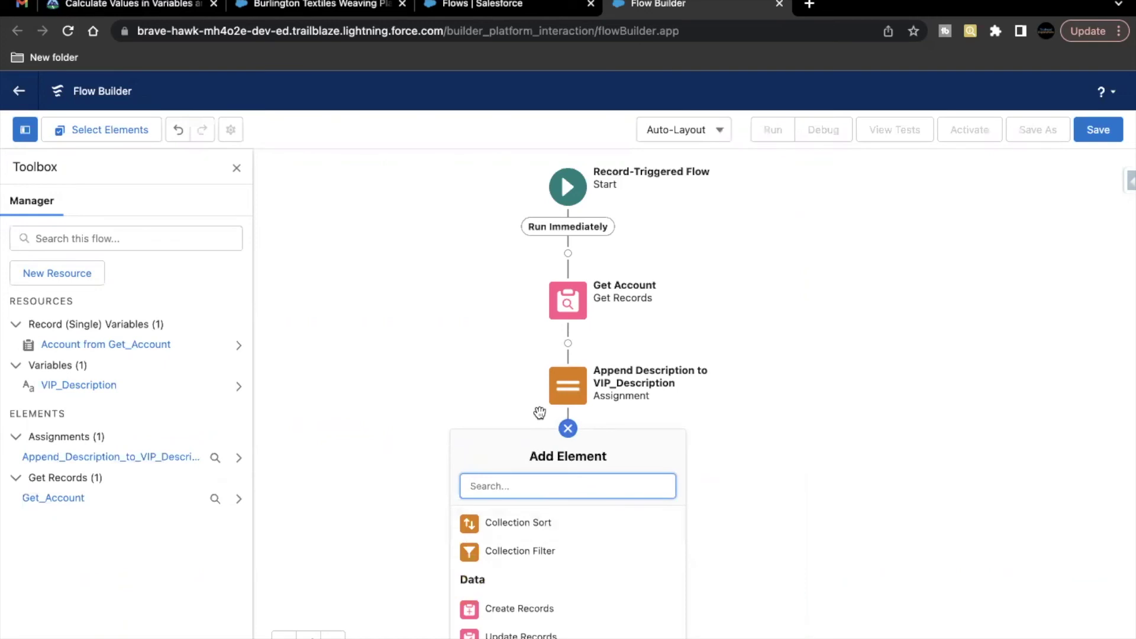
drag(470, 415, 470, 190)
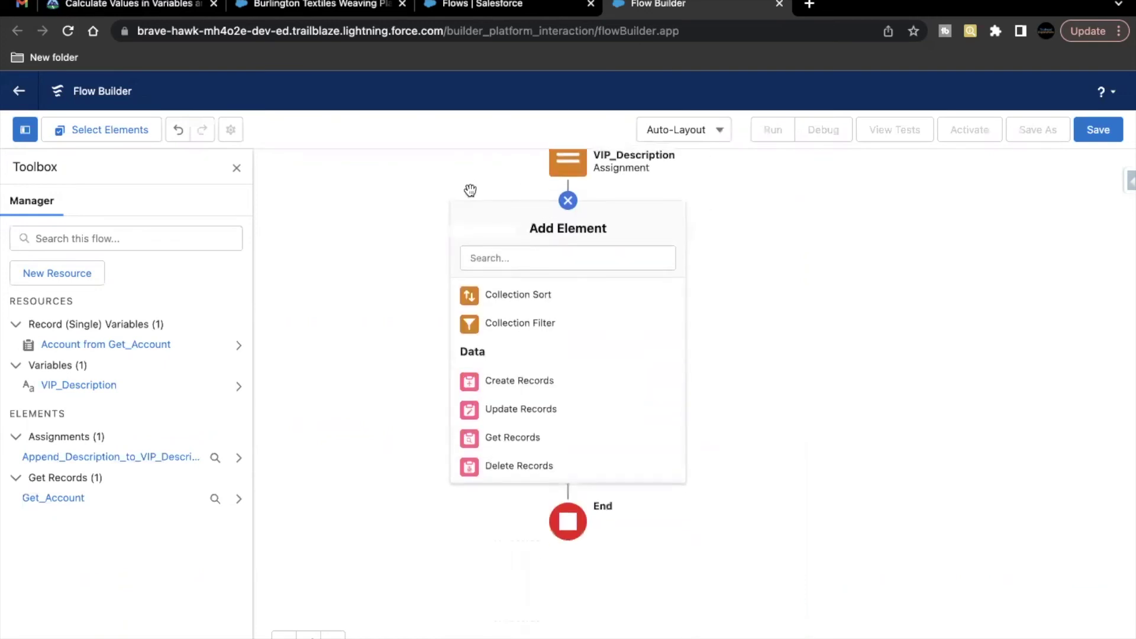
click(540, 415)
click(355, 221)
text(Update Account Description)
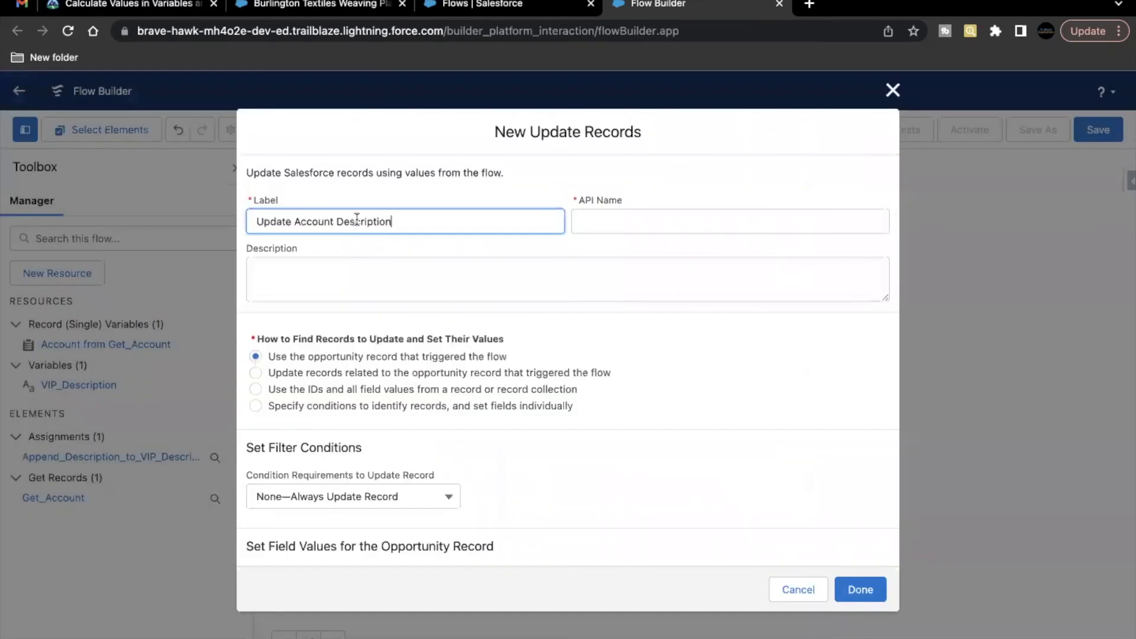
click(317, 295)
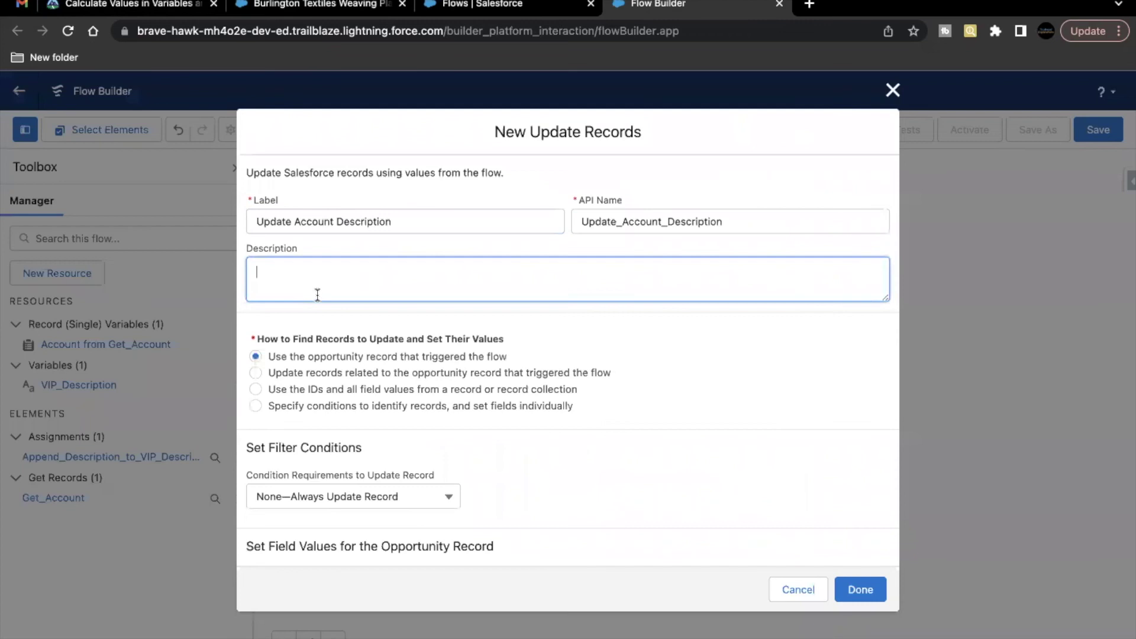
Choose to update records related to the opportunity record that triggered the flow, checking the option against the challenge's instructions.
click(363, 374)
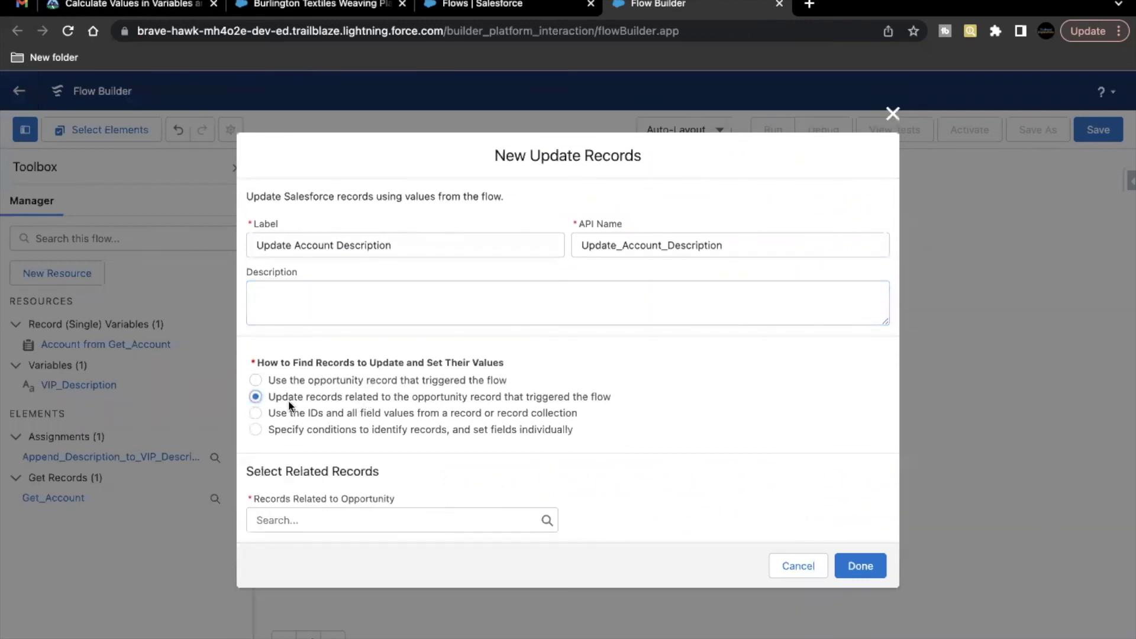
click(123, 11)
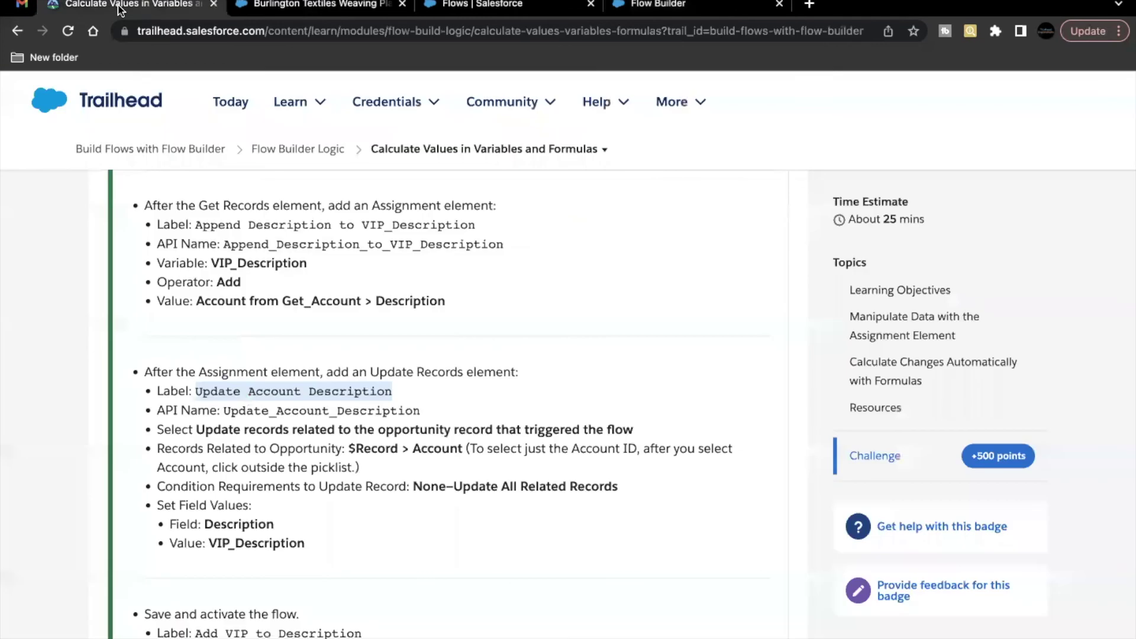
click(217, 431)
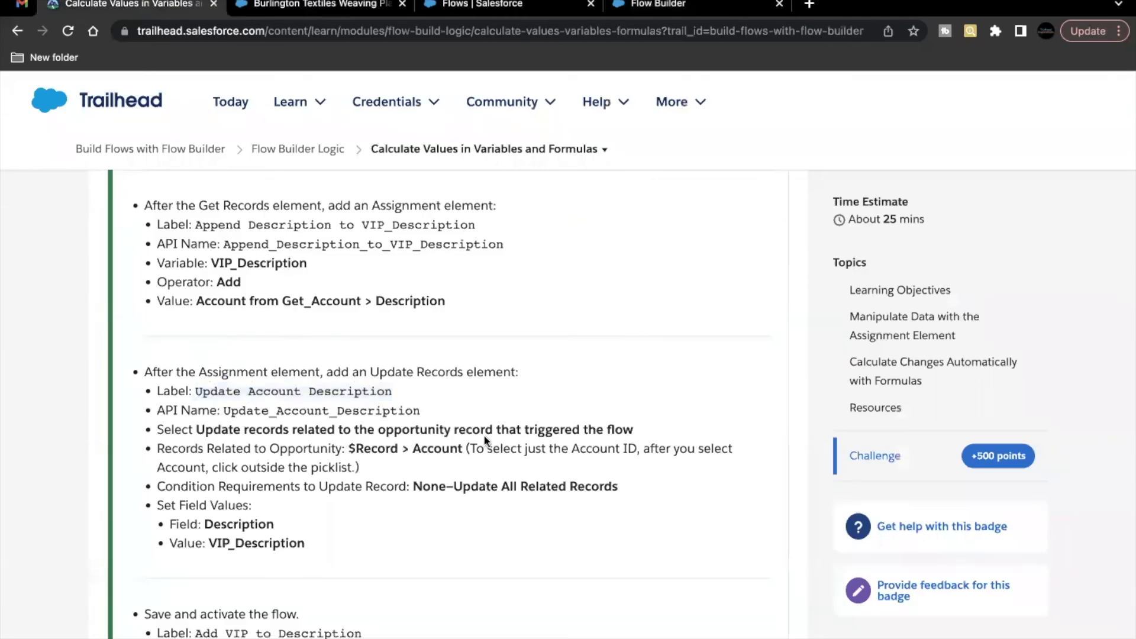
drag(496, 433, 629, 432)
click(659, 5)
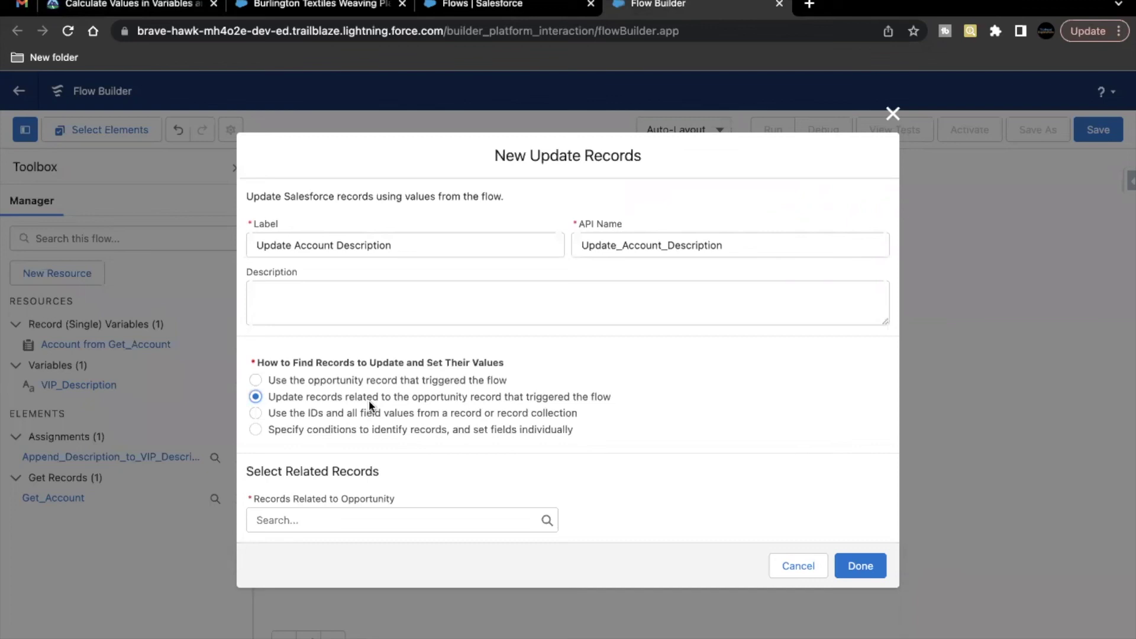
Following the challenge, set the records related to the opportunity to $Record > Account, selecting just the Account ID.
click(191, 6)
scroll(197, 409, down, 1)
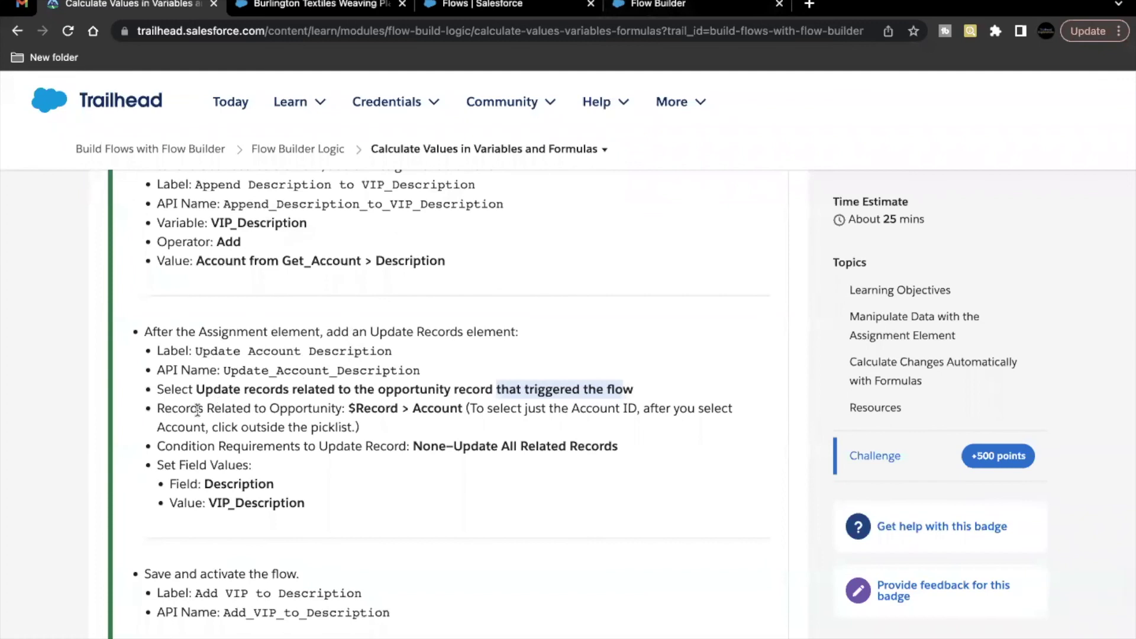
click(658, 5)
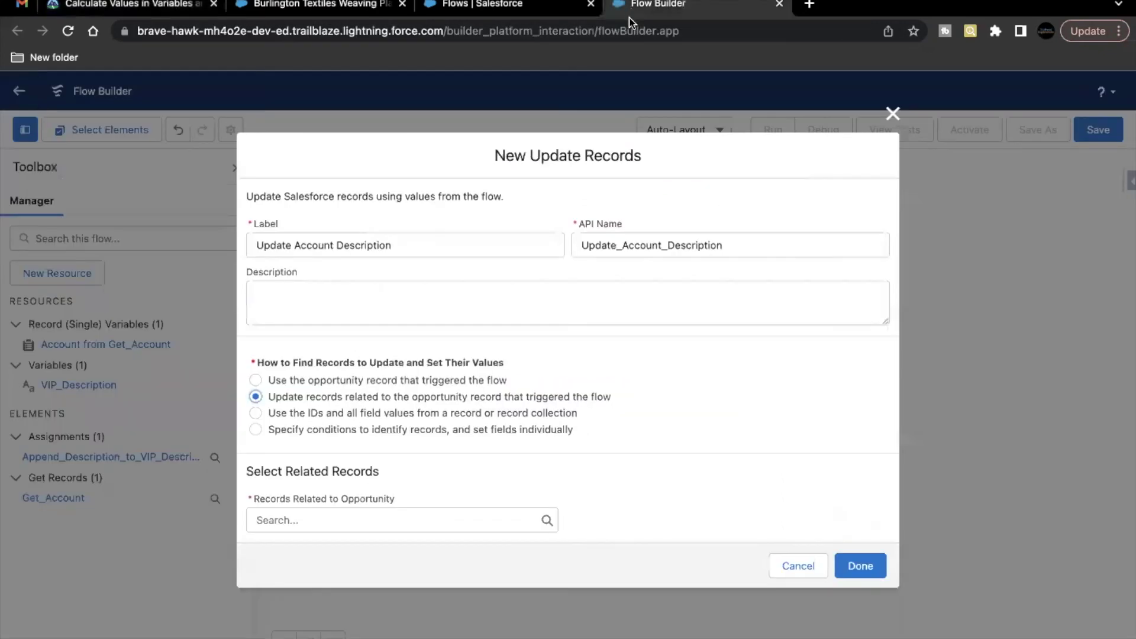
click(354, 522)
click(341, 583)
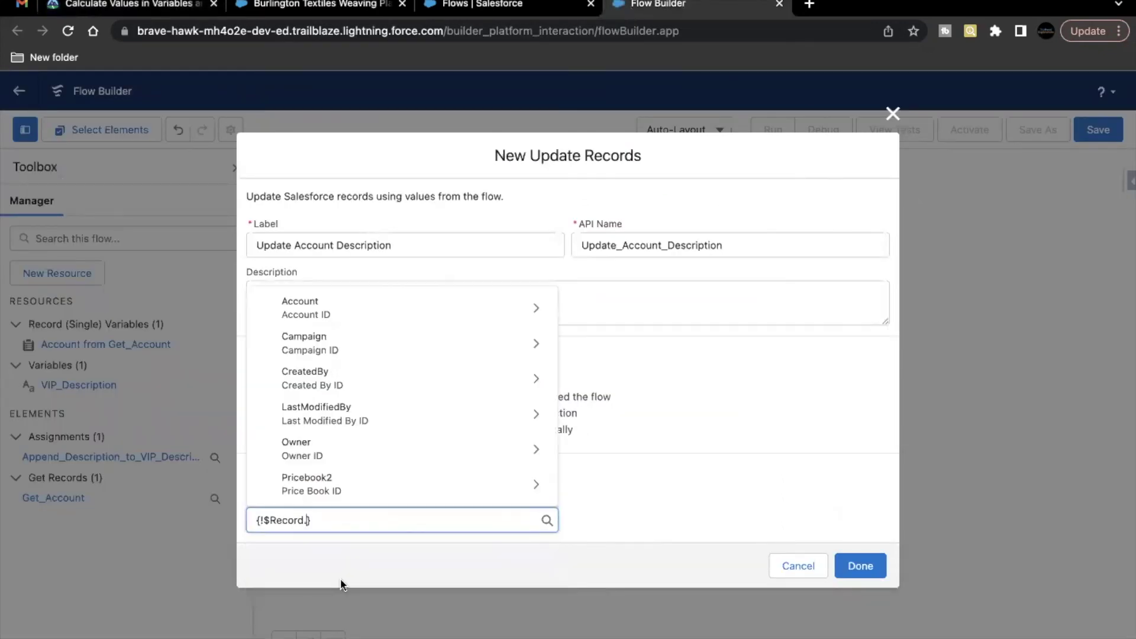
text(Acc)
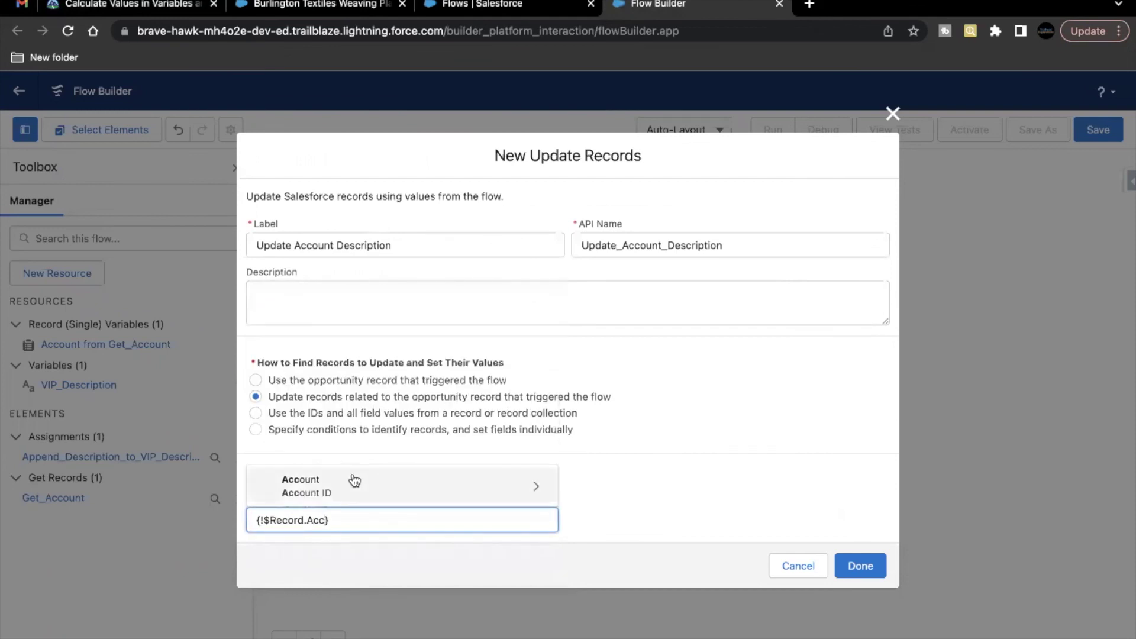
click(351, 482)
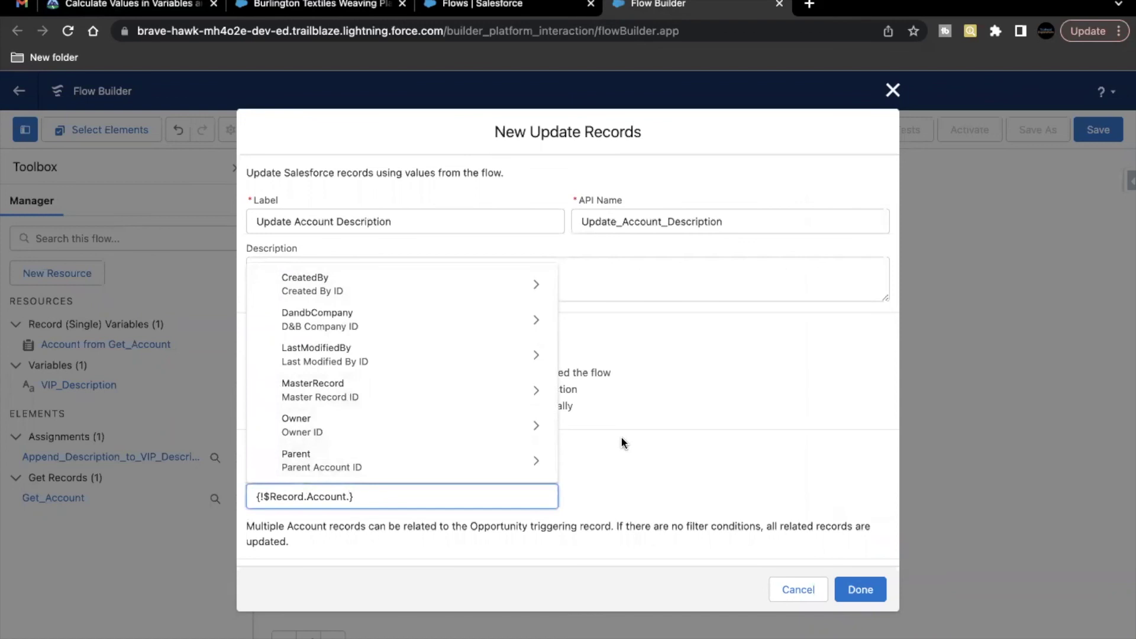
click(621, 442)
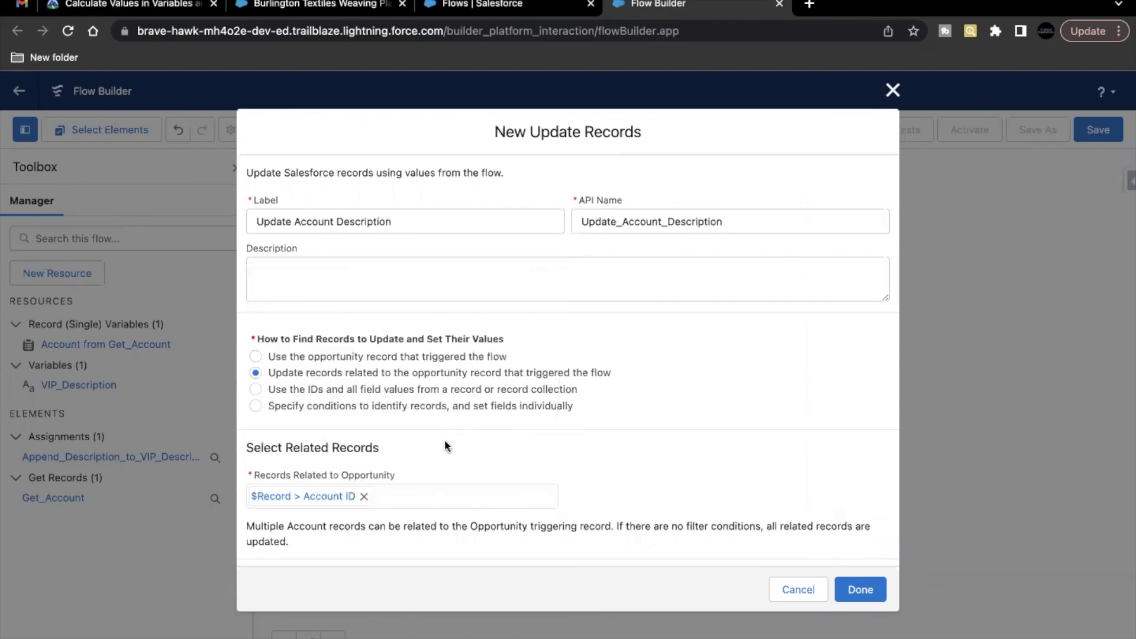
Compare the element's filter condition with the challenge, read its Set Field Values instructions, and return to the flow.
scroll(425, 448, down, 2)
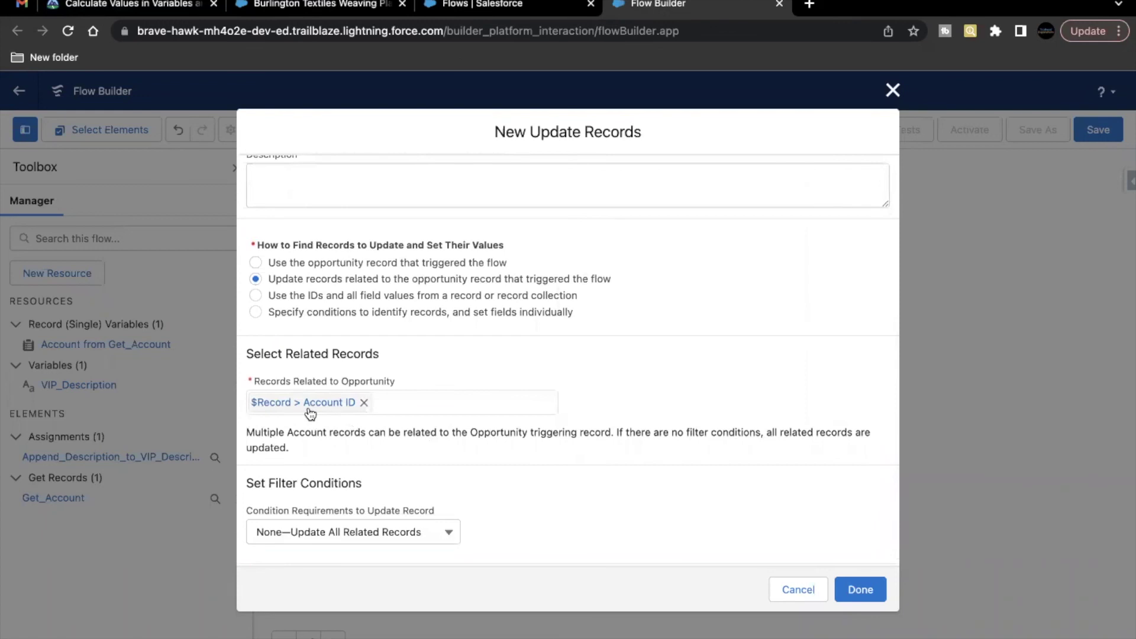
scroll(337, 435, down, 1)
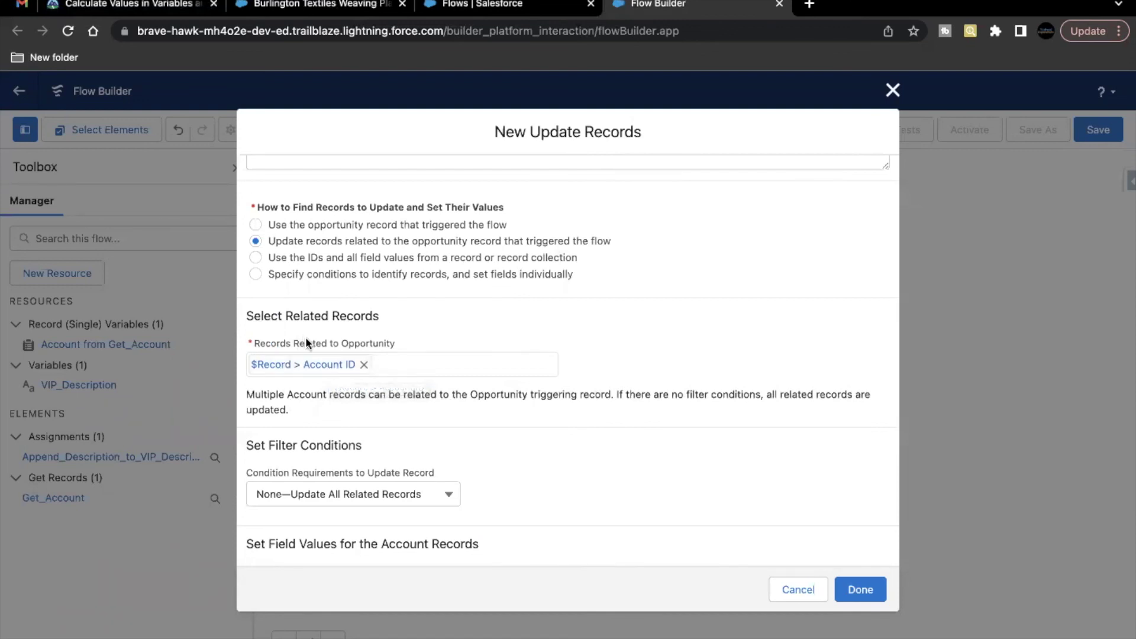
scroll(305, 336, down, 2)
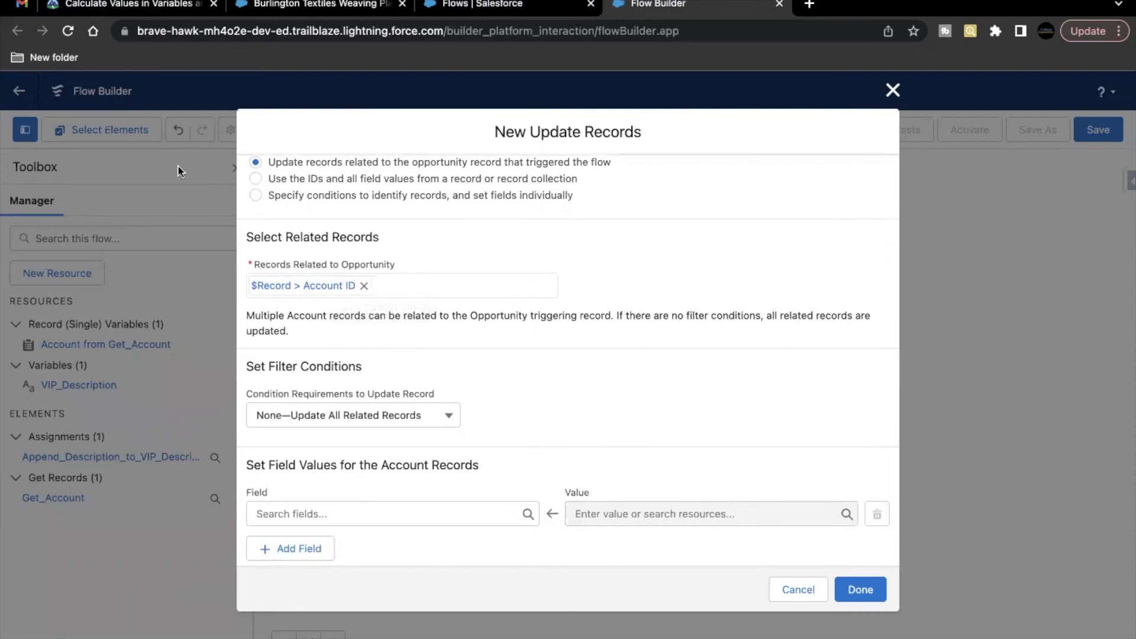
click(124, 5)
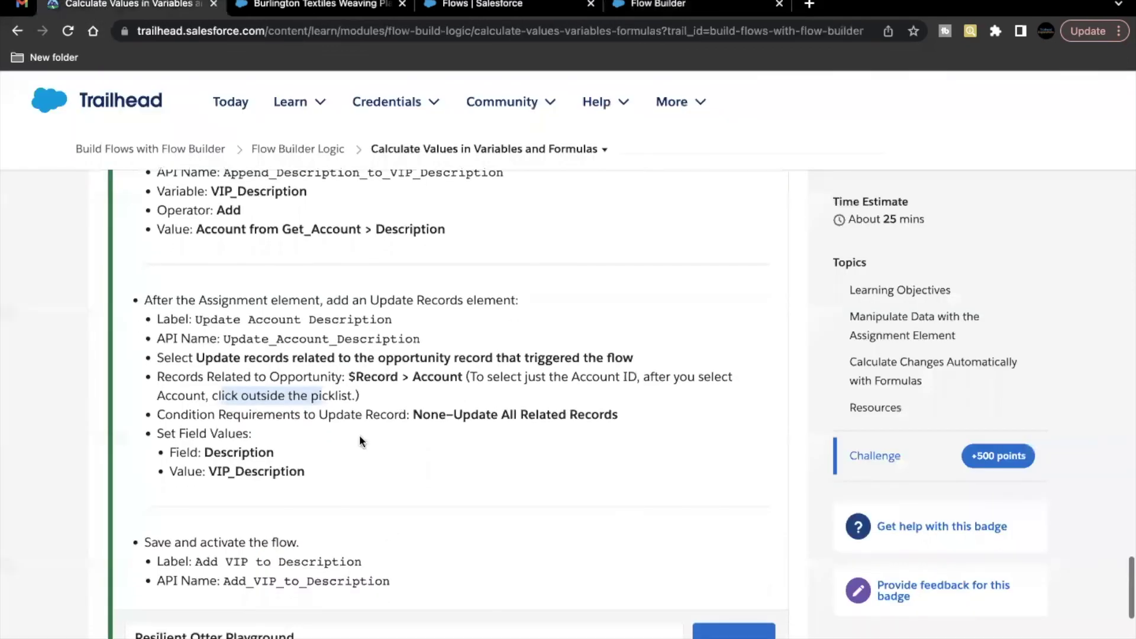
drag(417, 414, 580, 415)
click(580, 415)
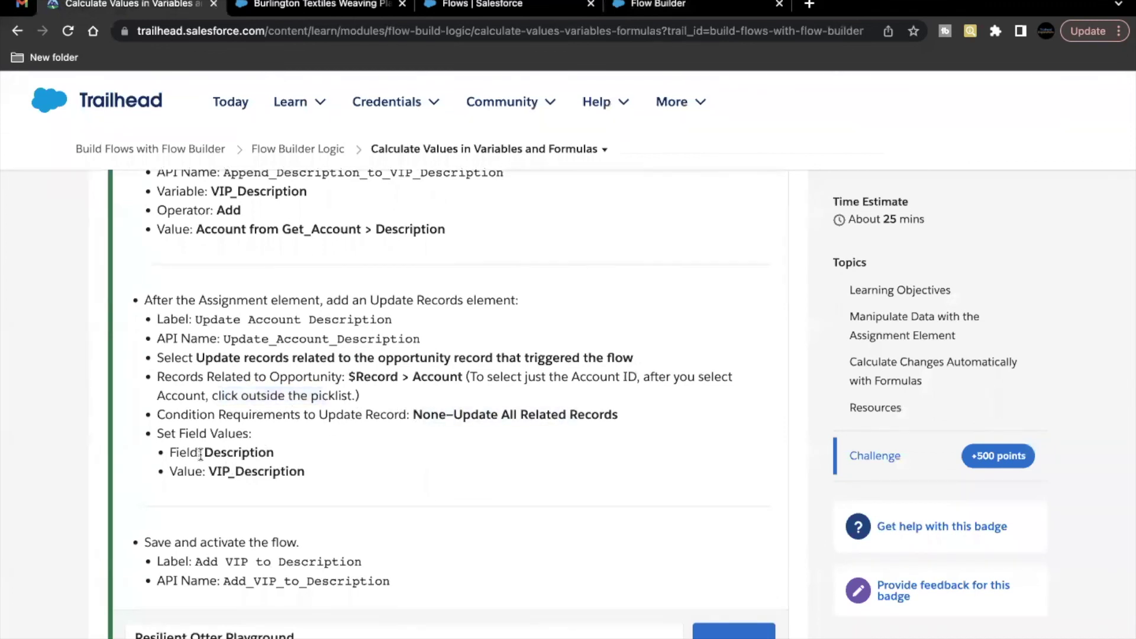
drag(205, 453, 291, 454)
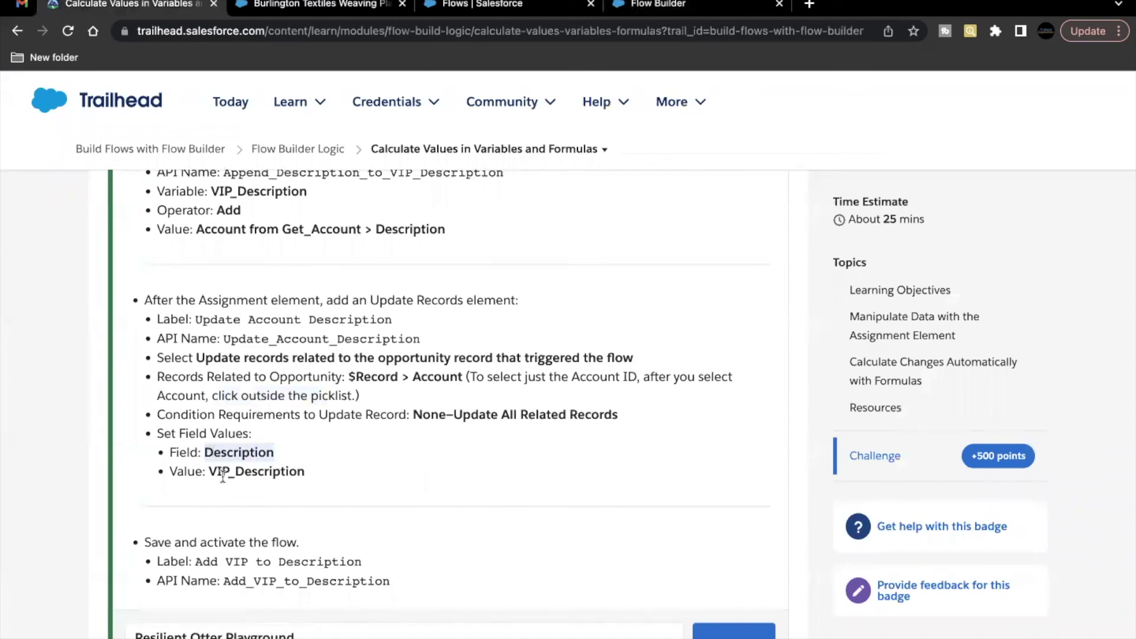
drag(208, 471, 321, 471)
click(321, 471)
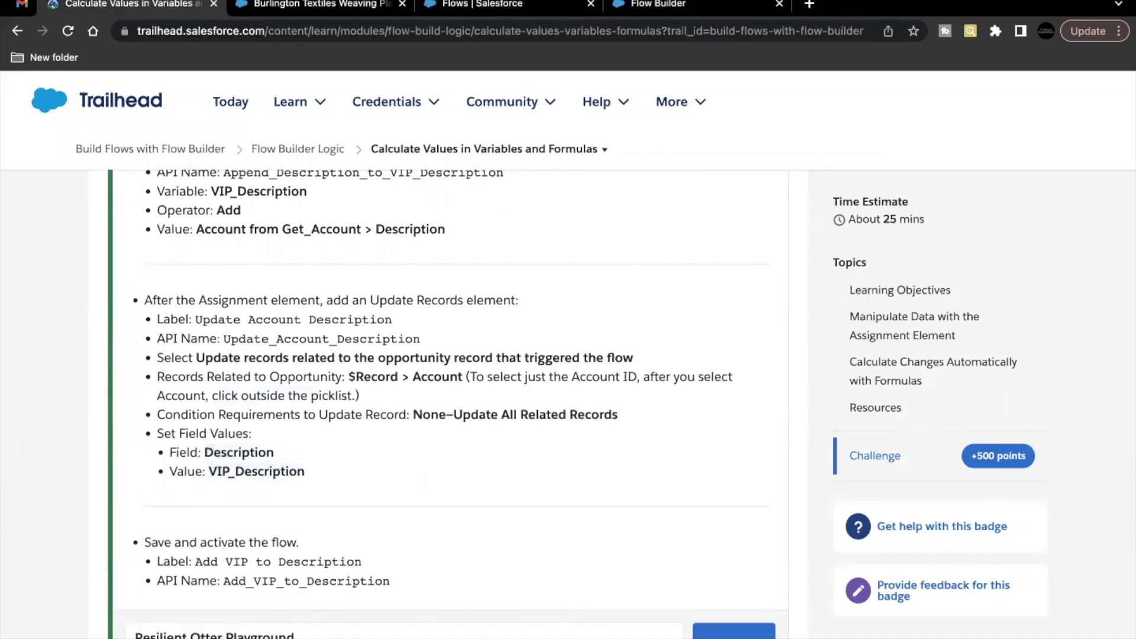
click(630, 11)
Set the account records' Description field to the VIP_Description variable.
click(396, 508)
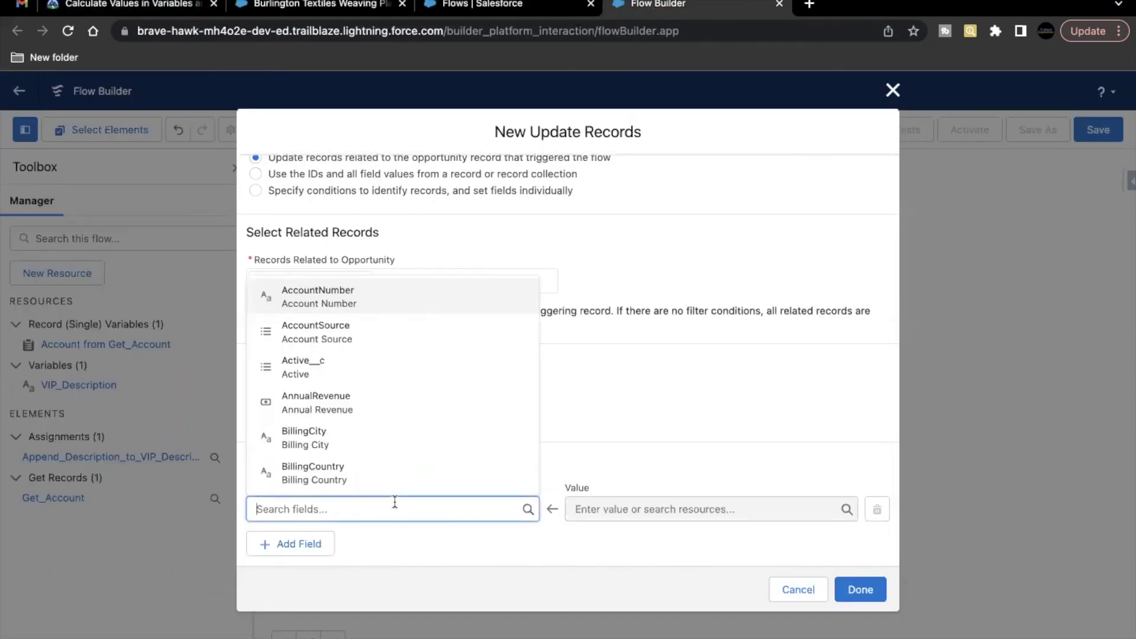
text(des)
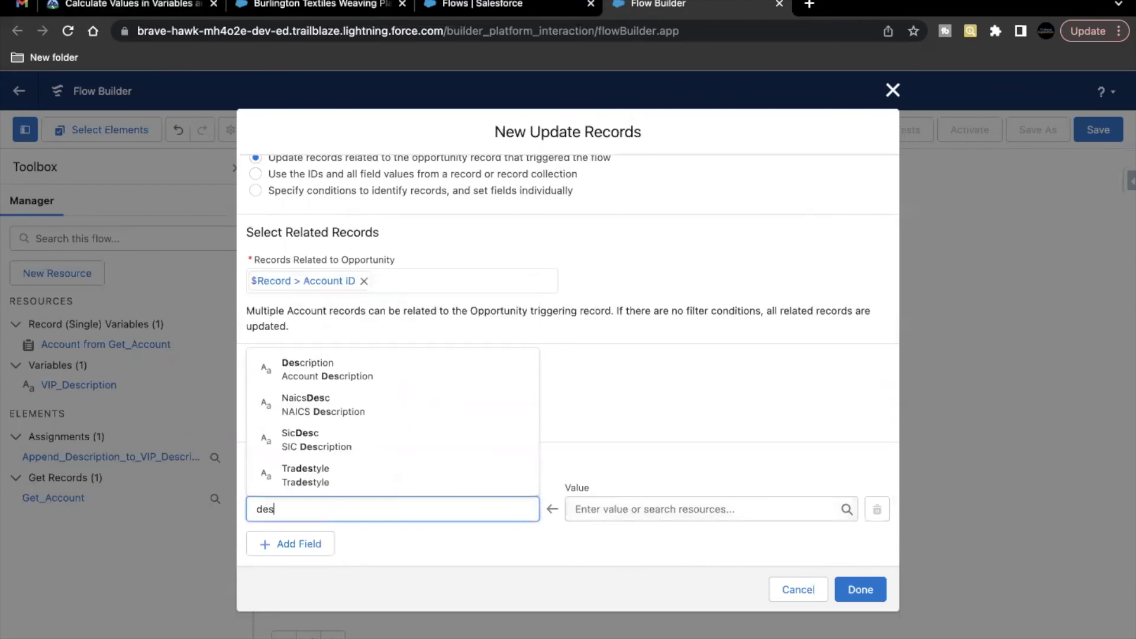
click(388, 376)
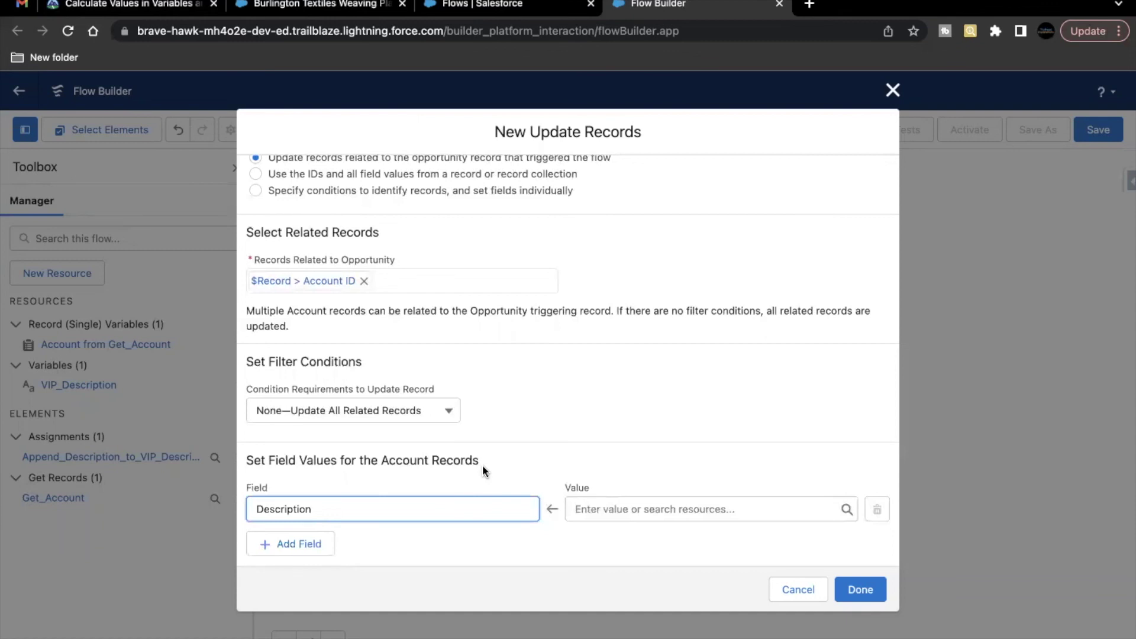
click(639, 510)
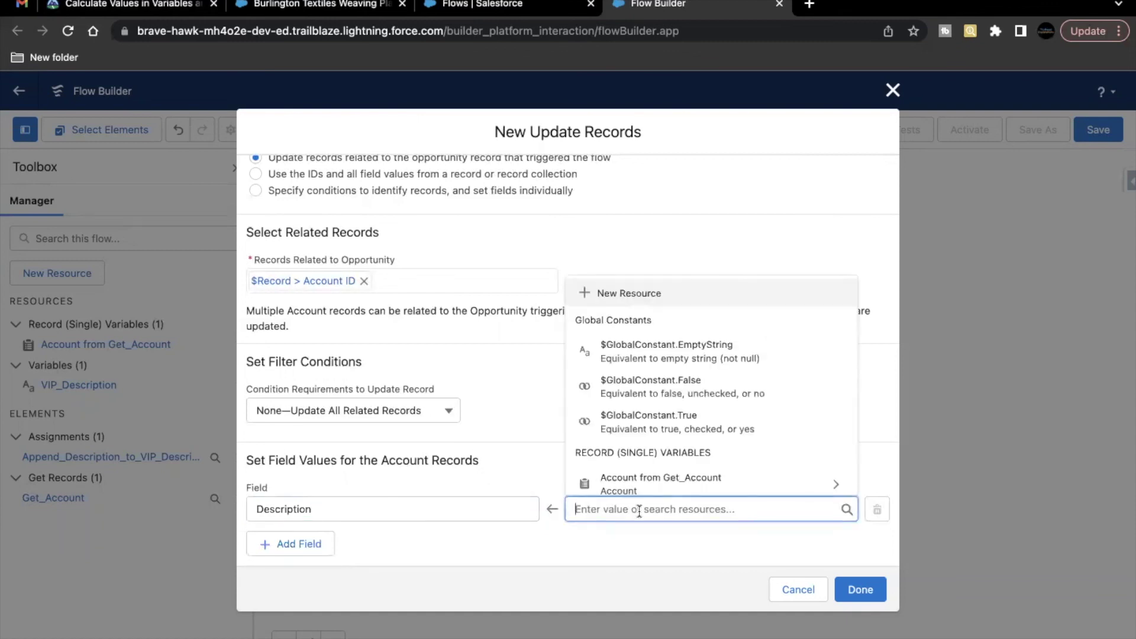
text(VIP)
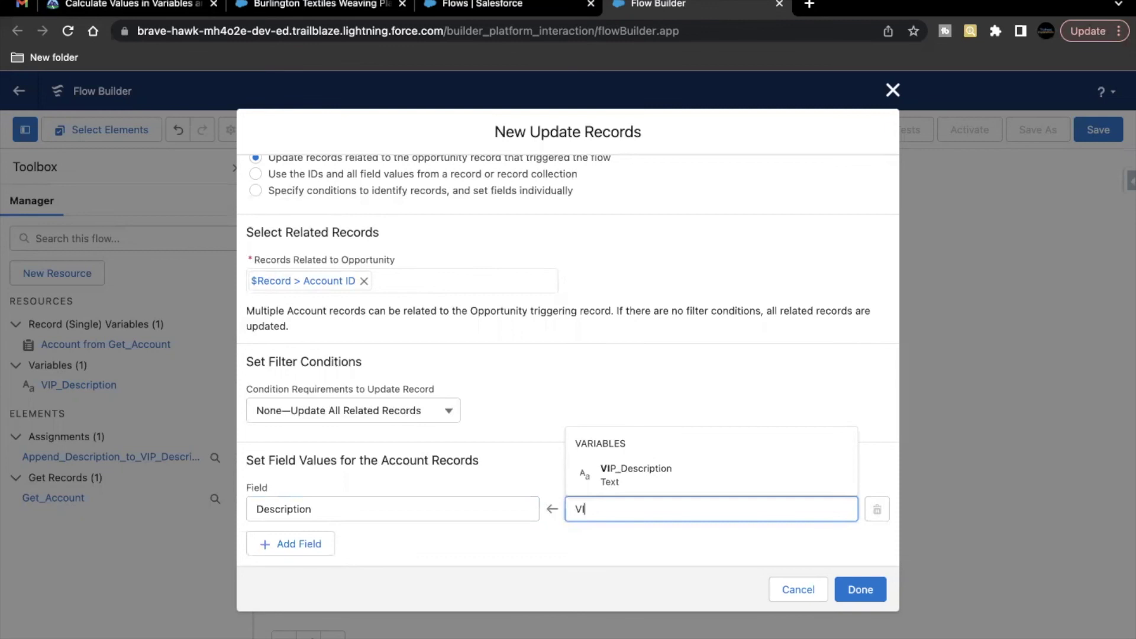
click(687, 477)
click(677, 448)
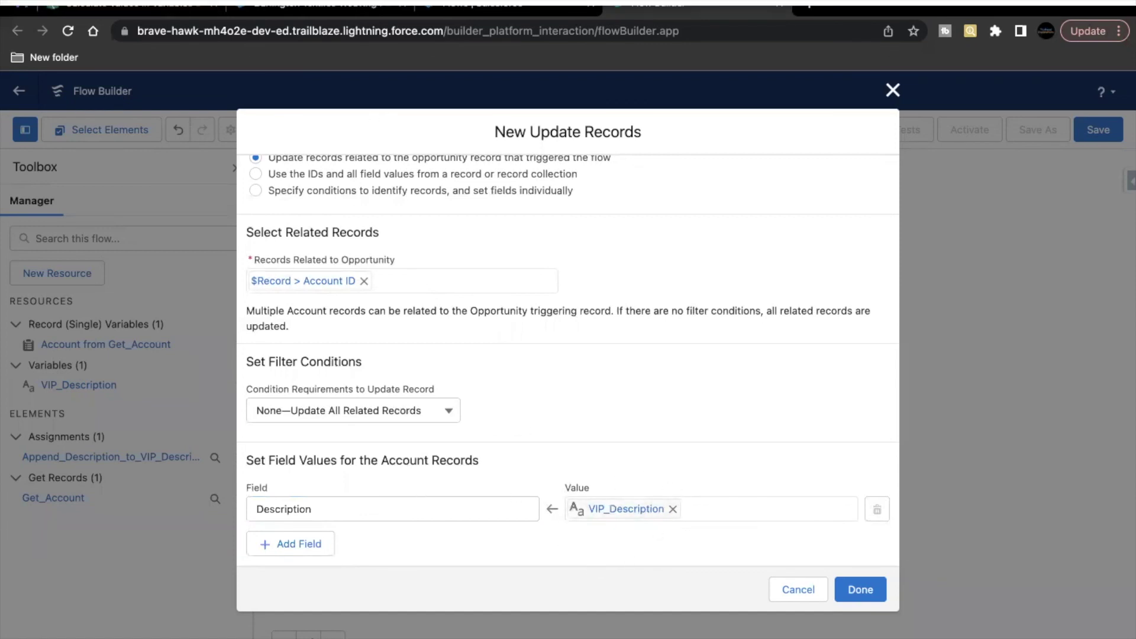
Check the Update Records settings against the challenge's instructions and finish the element.
click(151, 6)
scroll(300, 365, down, 1)
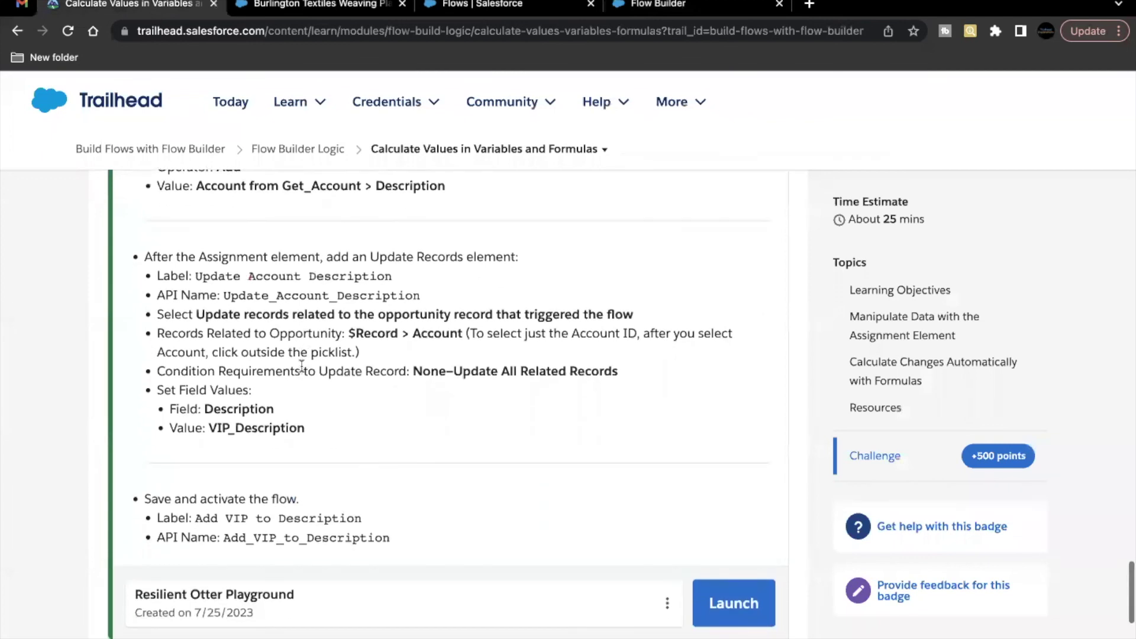
scroll(302, 367, down, 1)
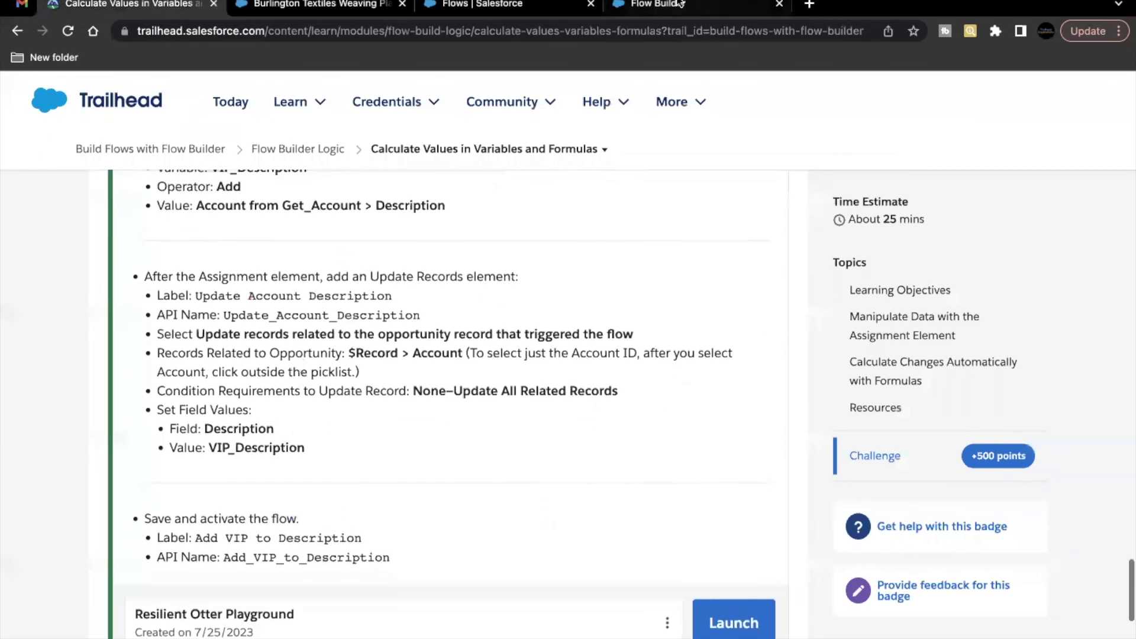
click(657, 5)
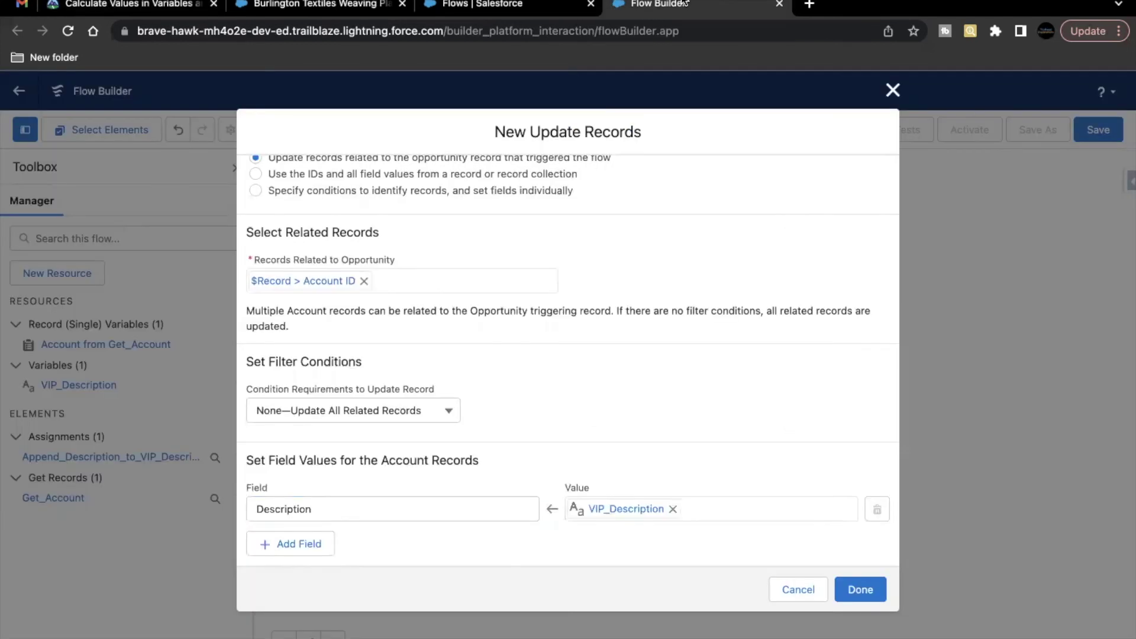
click(860, 590)
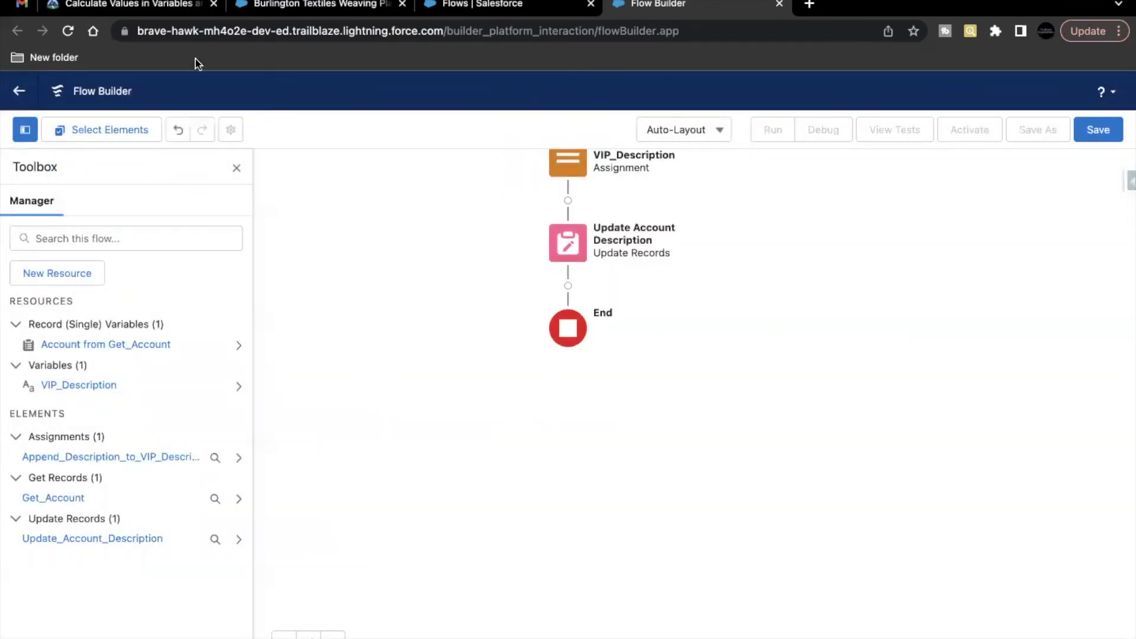
Copy the flow label Add VIP to Description from the challenge's save instructions and return to the flow.
click(168, 11)
scroll(321, 409, down, 1)
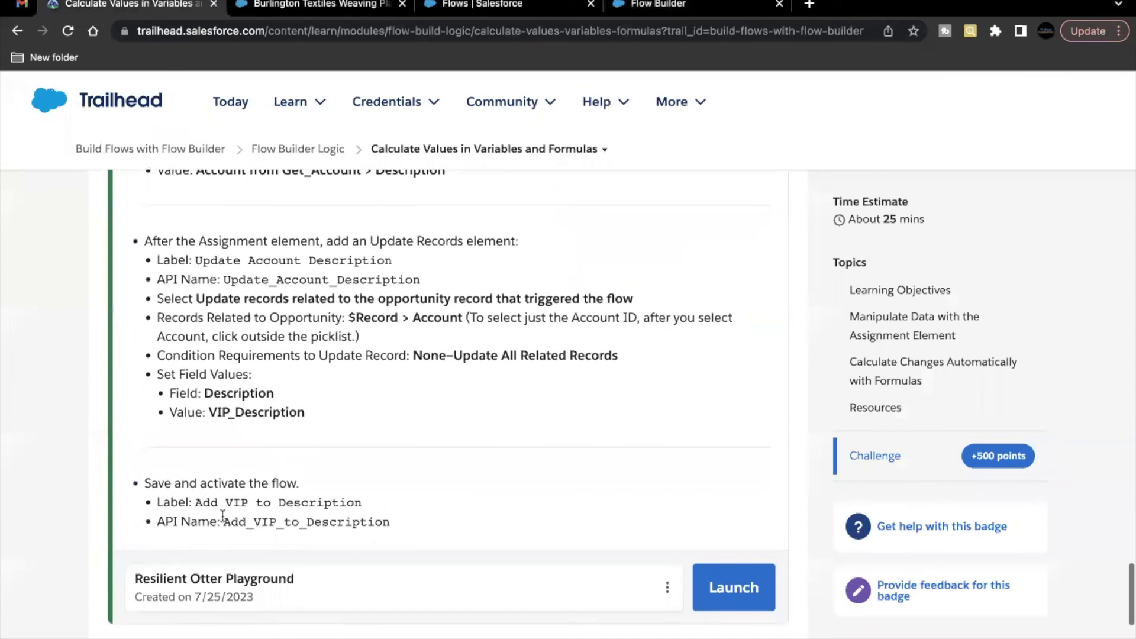
drag(196, 504, 381, 510)
key(super+c)
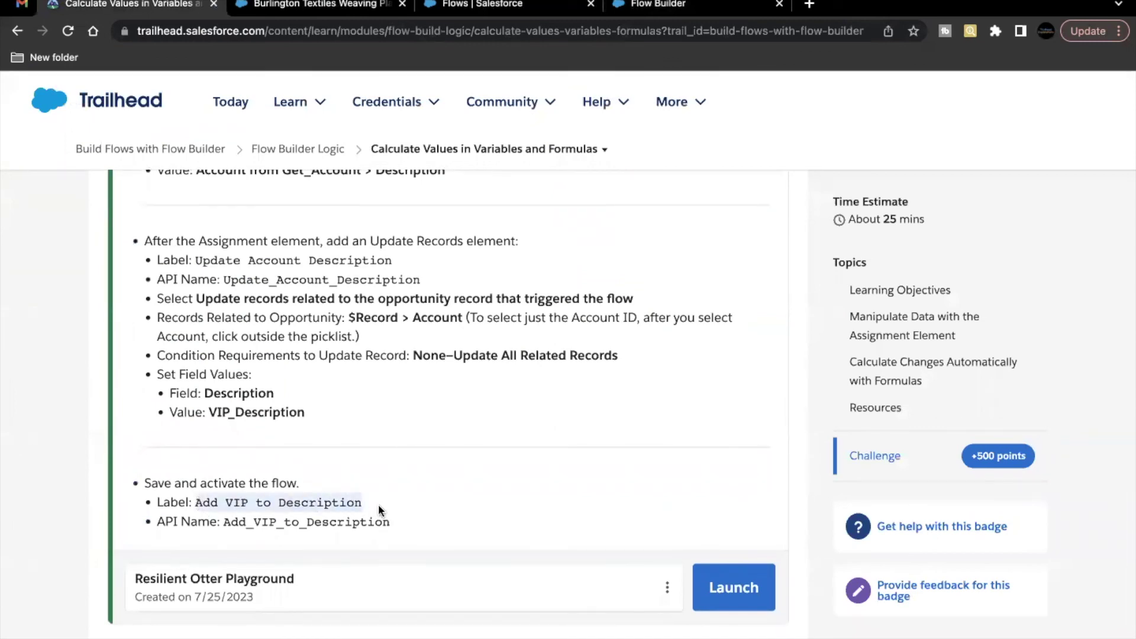
click(657, 5)
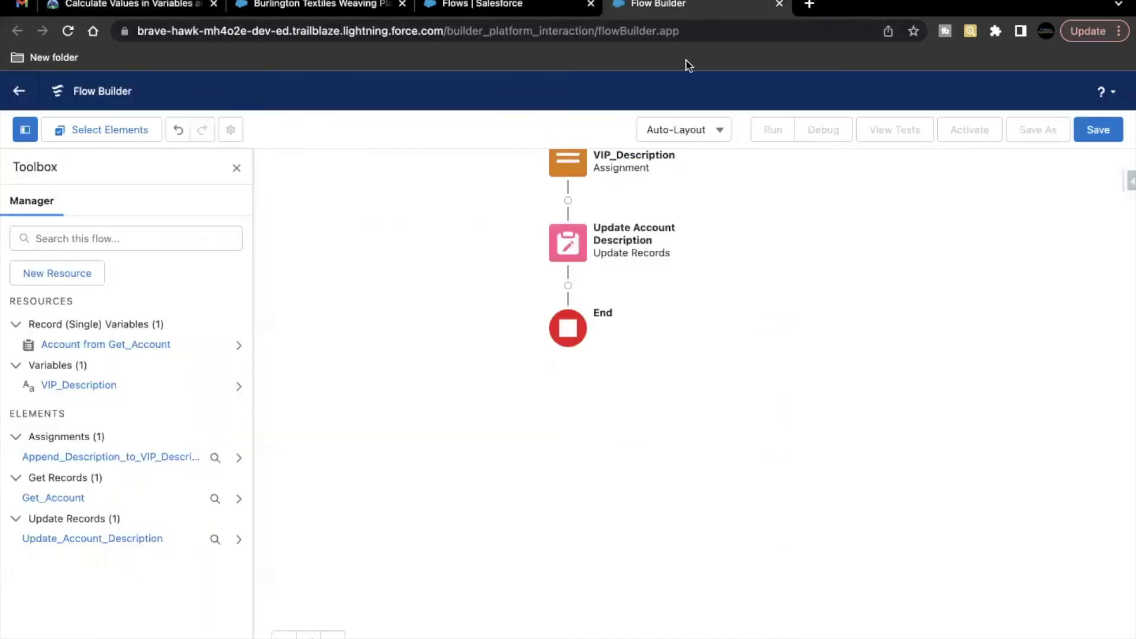
Save the flow with the label Add VIP to Description and activate it.
click(1099, 131)
click(464, 312)
key(super+v)
click(563, 388)
click(862, 471)
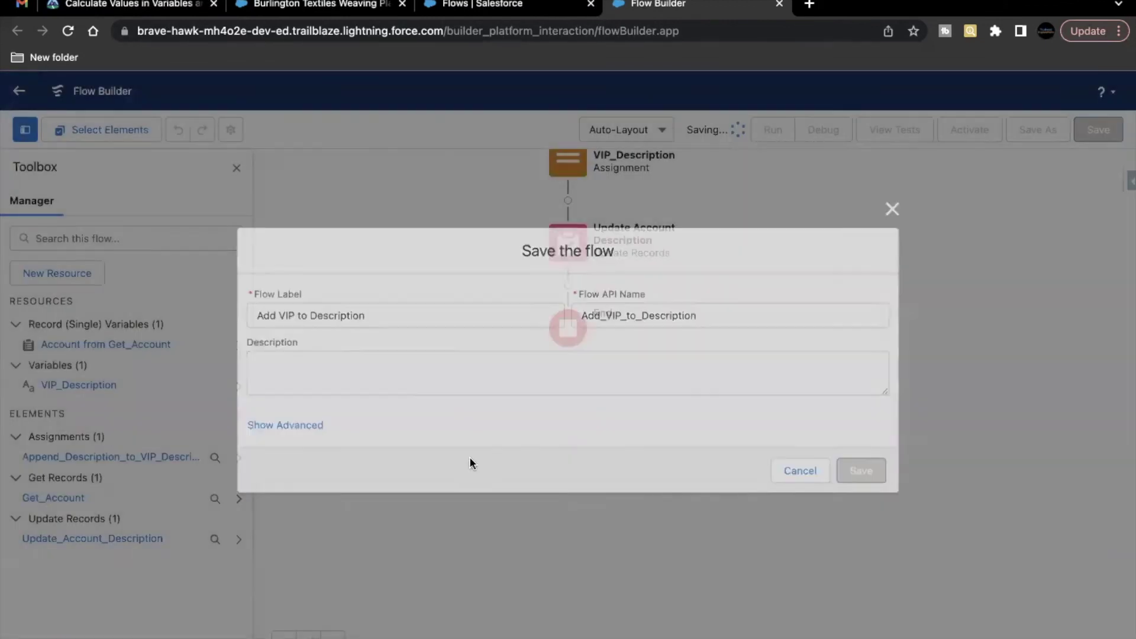
click(967, 136)
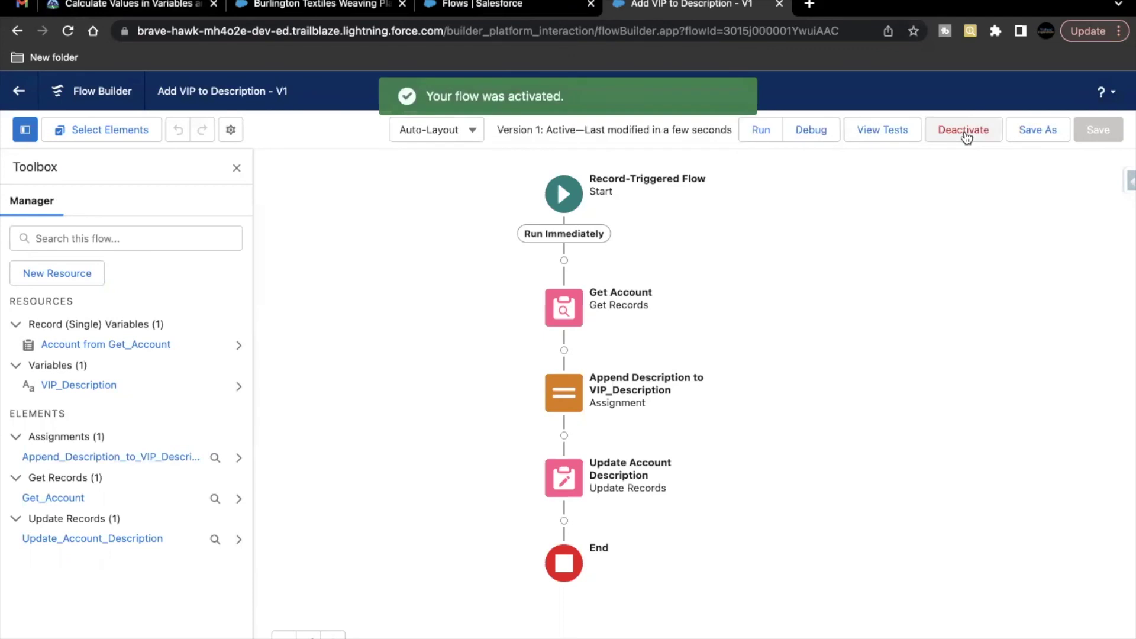
Return to the Trailhead unit and submit the challenge for checking to earn 500 points.
click(195, 6)
scroll(349, 279, down, 2)
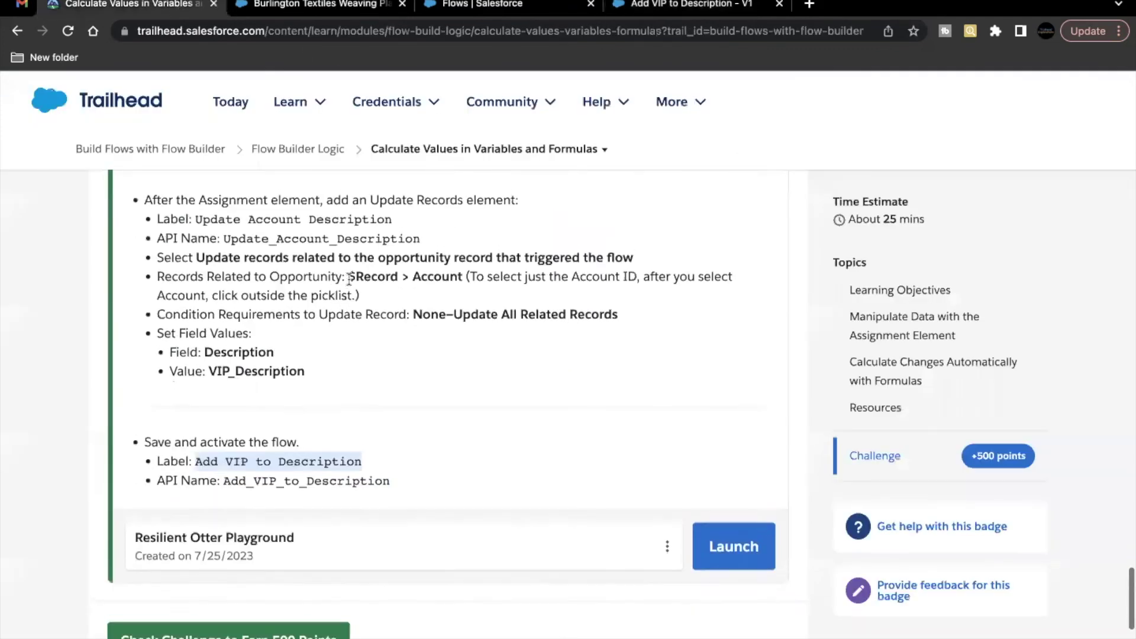
scroll(317, 468, down, 2)
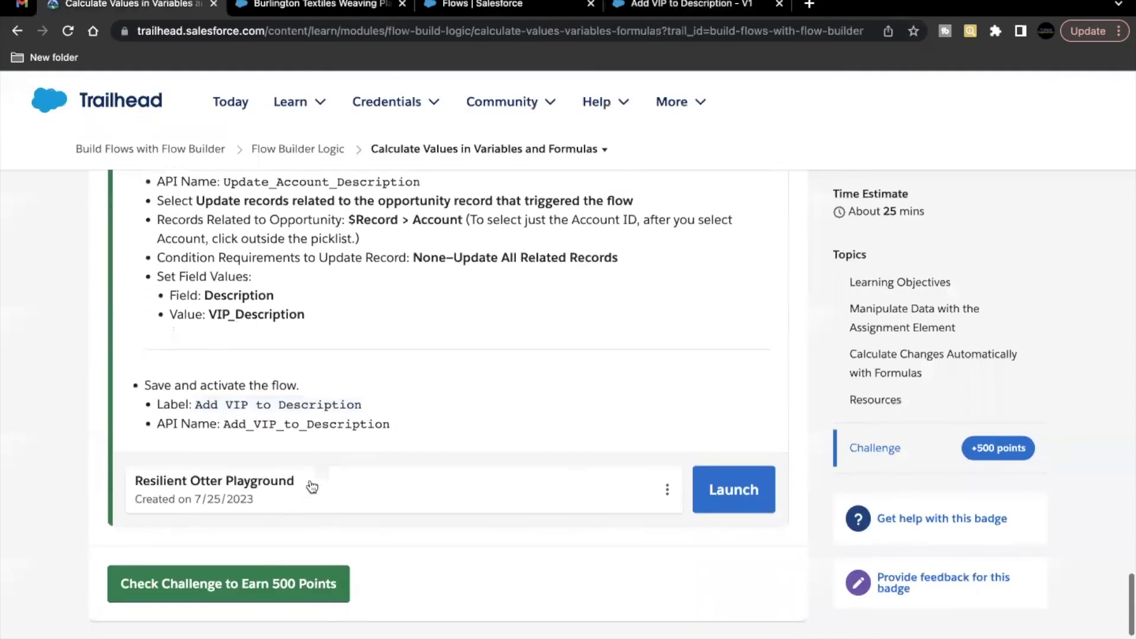
click(277, 577)
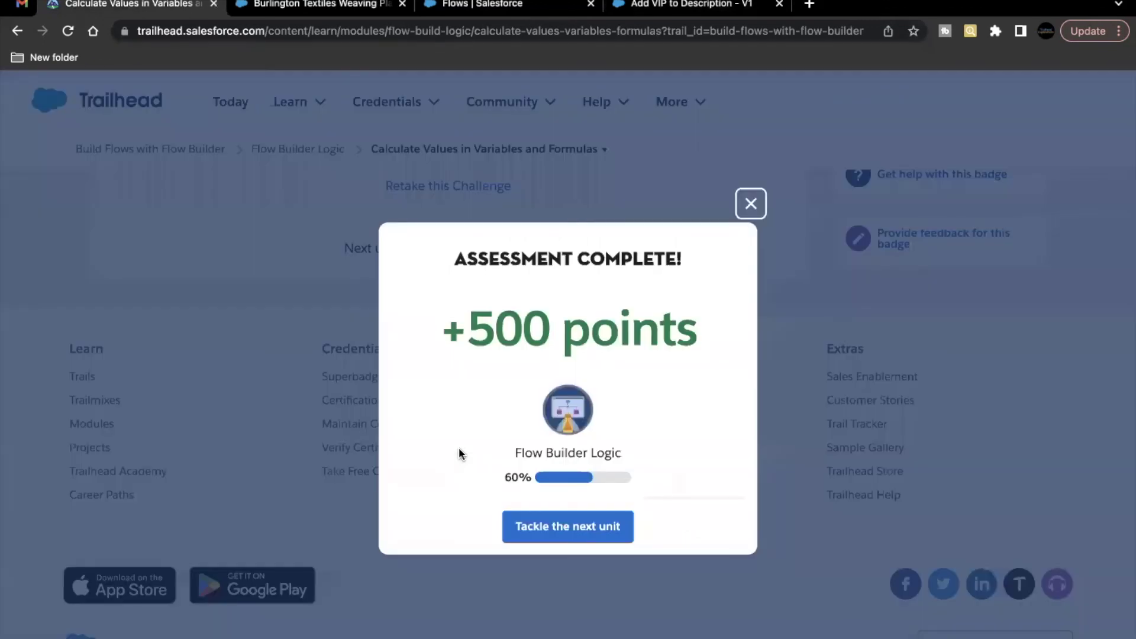